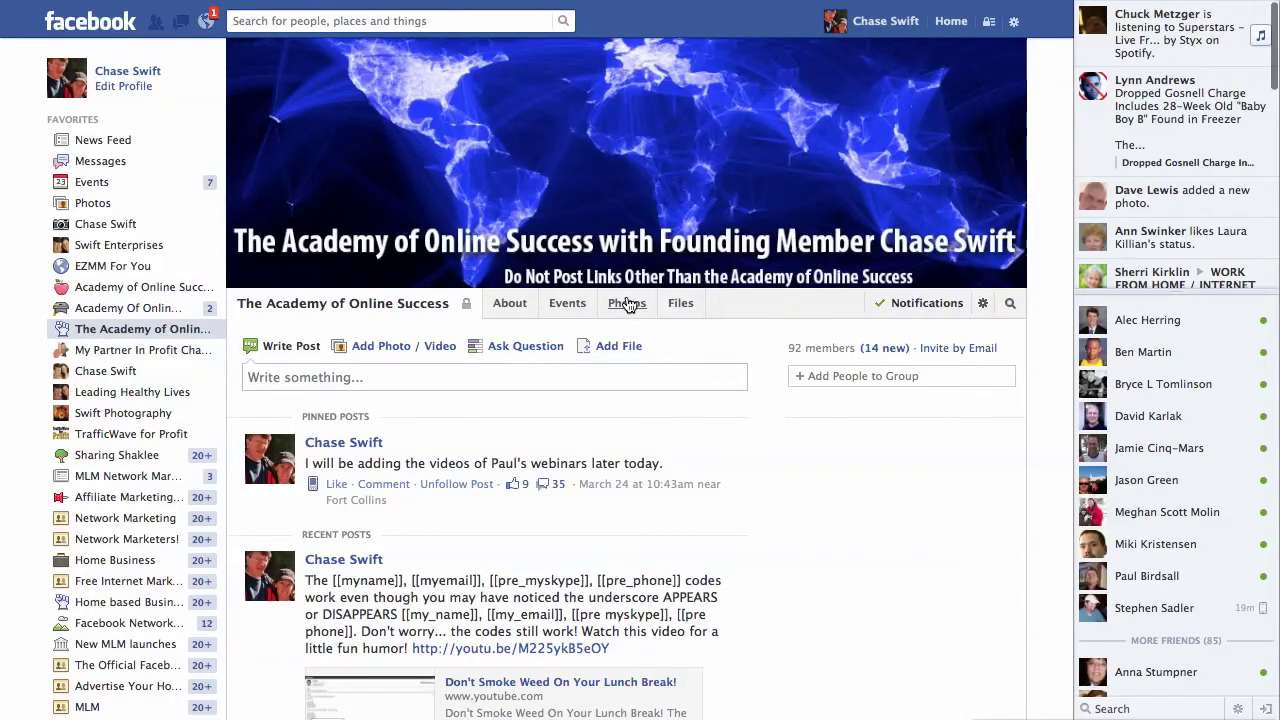
Open the first photo of the TrafficWave Letters for AOS album in the group's photos.
{"action": "left_click", "coordinate": [630, 306]}
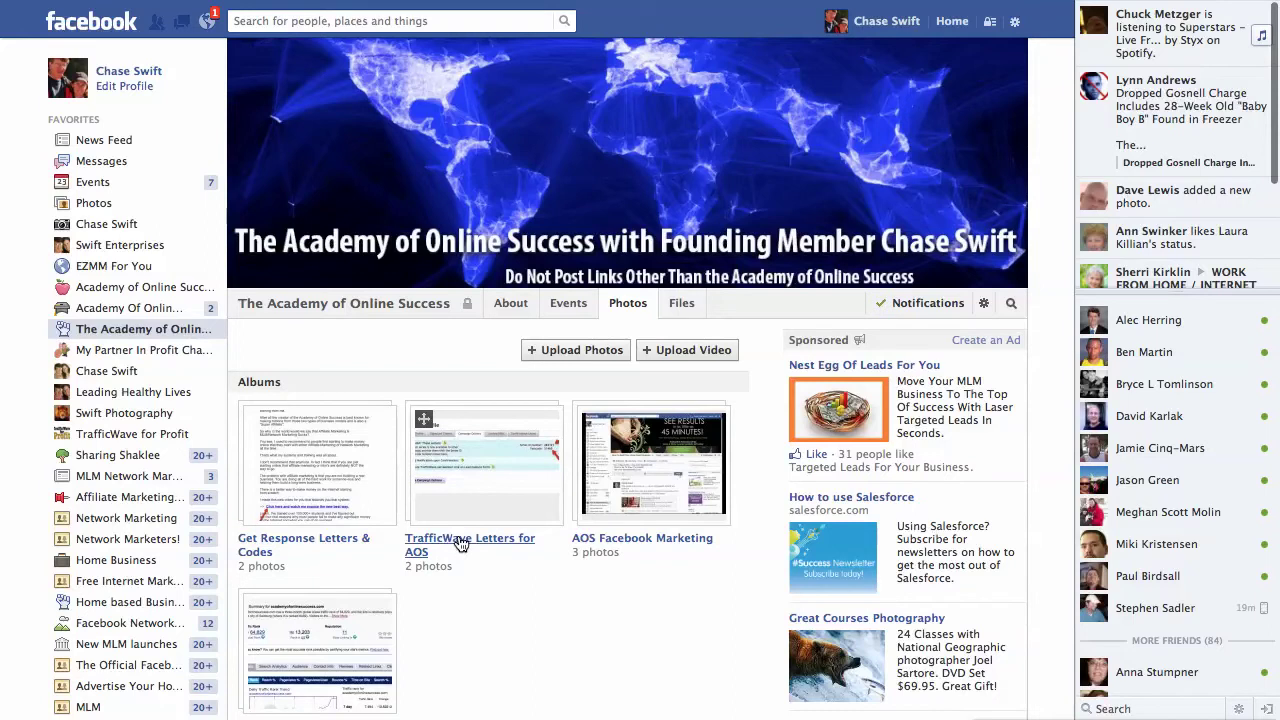
{"action": "left_click", "coordinate": [459, 541]}
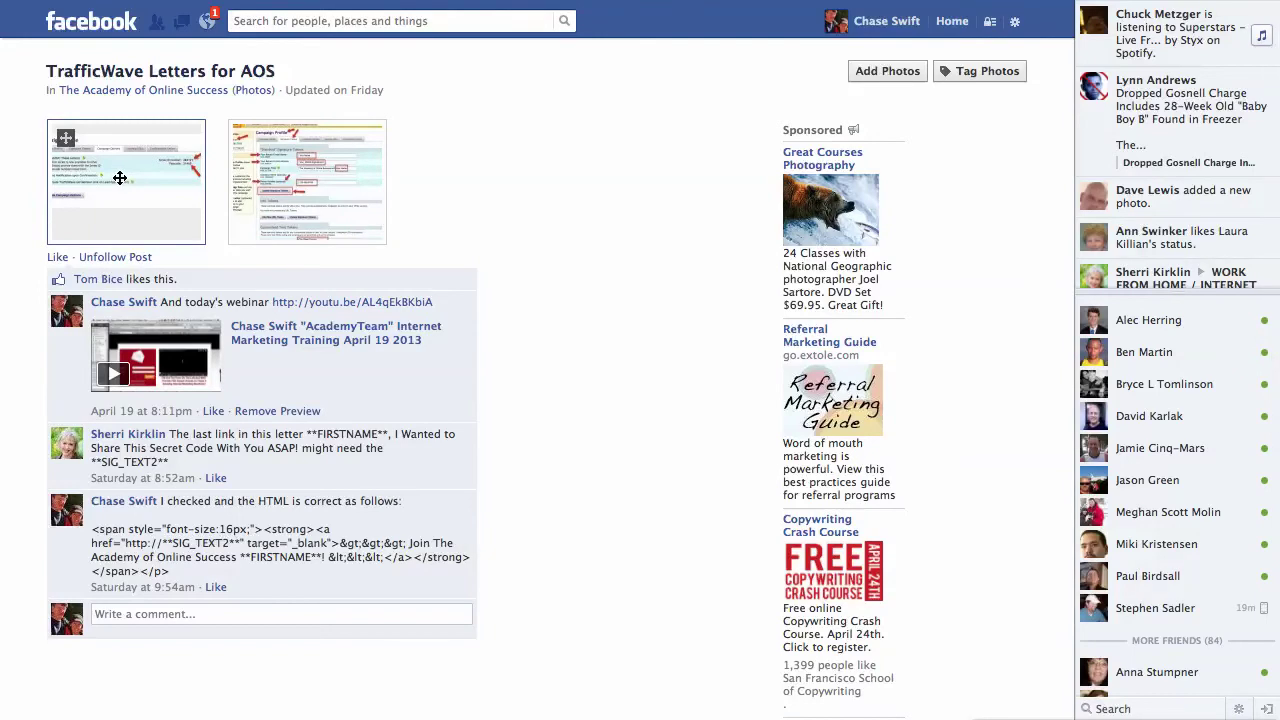
{"action": "left_click", "coordinate": [125, 180]}
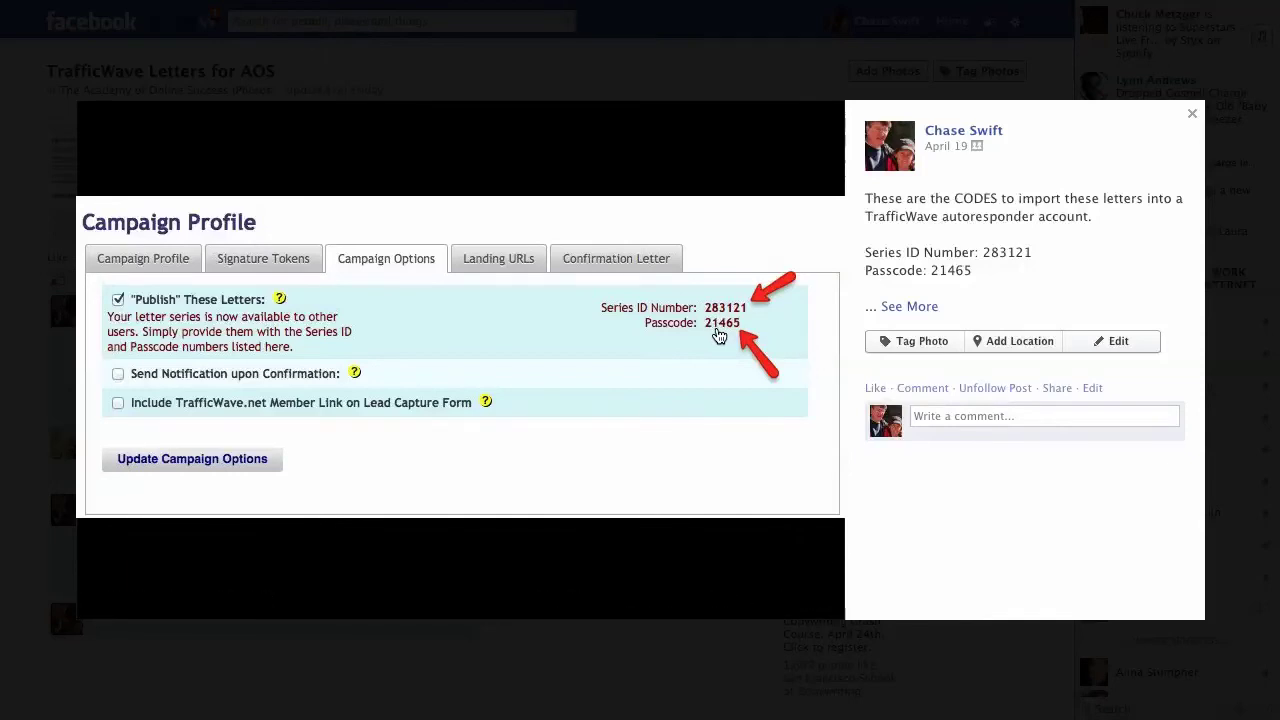
Highlight the Series ID number in the photo description and copy the passcode below it.
{"action": "left_click_drag", "start_coordinate": [981, 252], "coordinate": [1034, 252]}
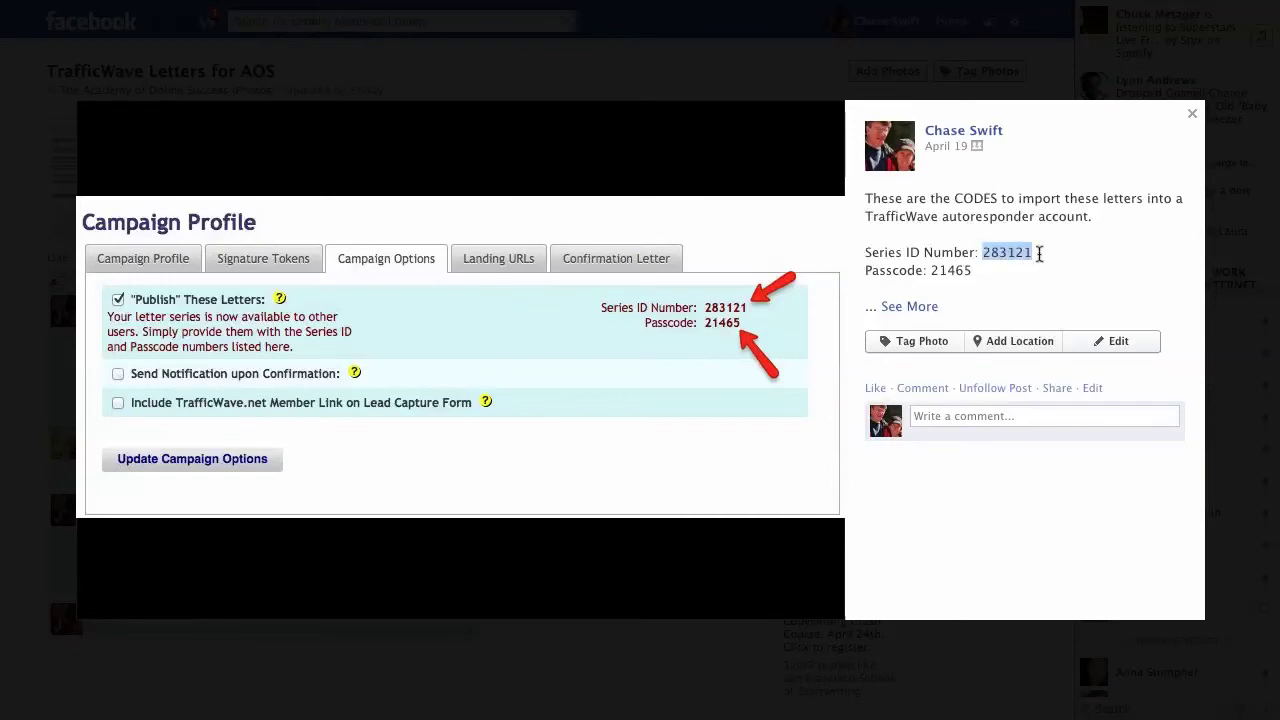
{"action": "left_click", "coordinate": [959, 270]}
{"action": "left_click_drag", "start_coordinate": [931, 270], "coordinate": [974, 271]}
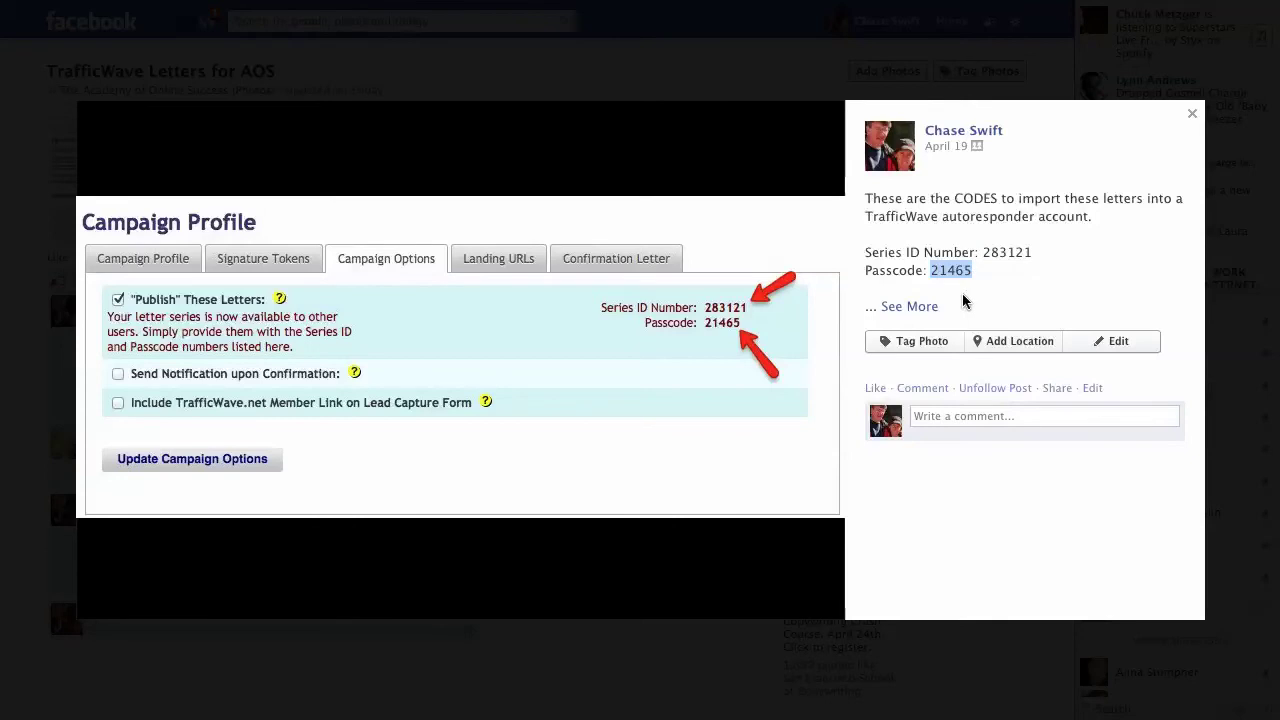
{"action": "right_click", "coordinate": [946, 271]}
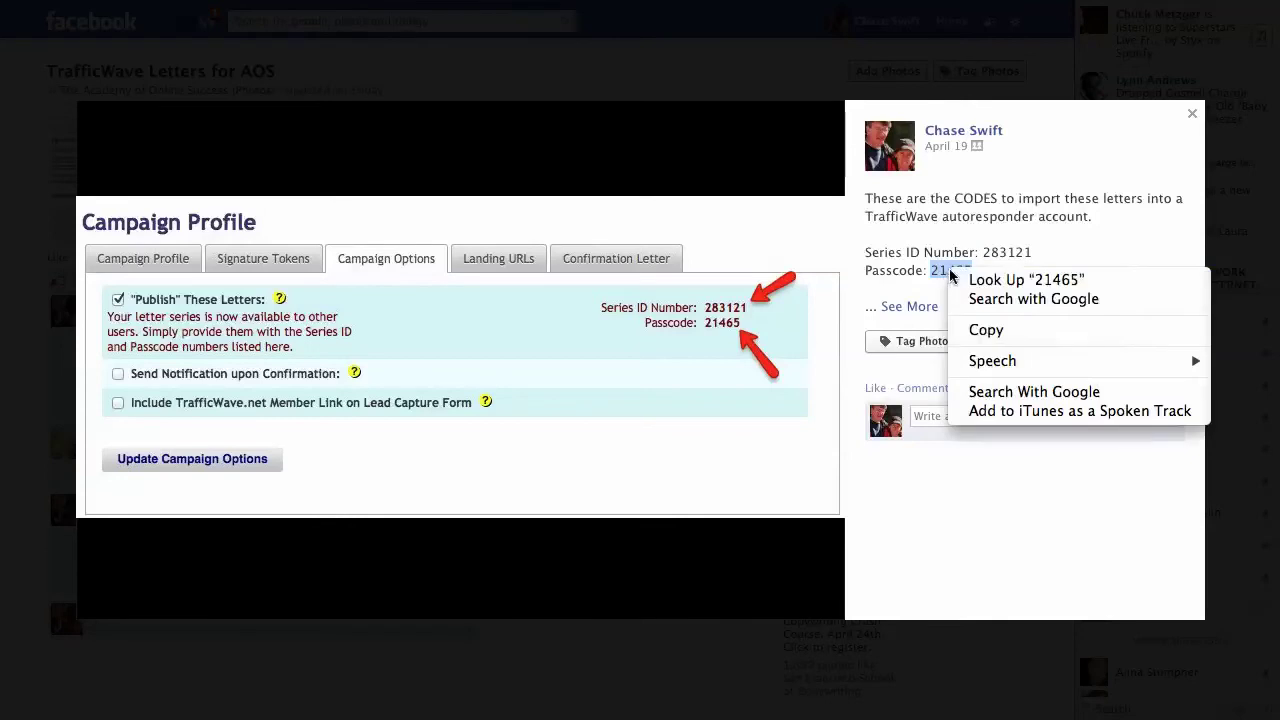
{"action": "left_click", "coordinate": [982, 331]}
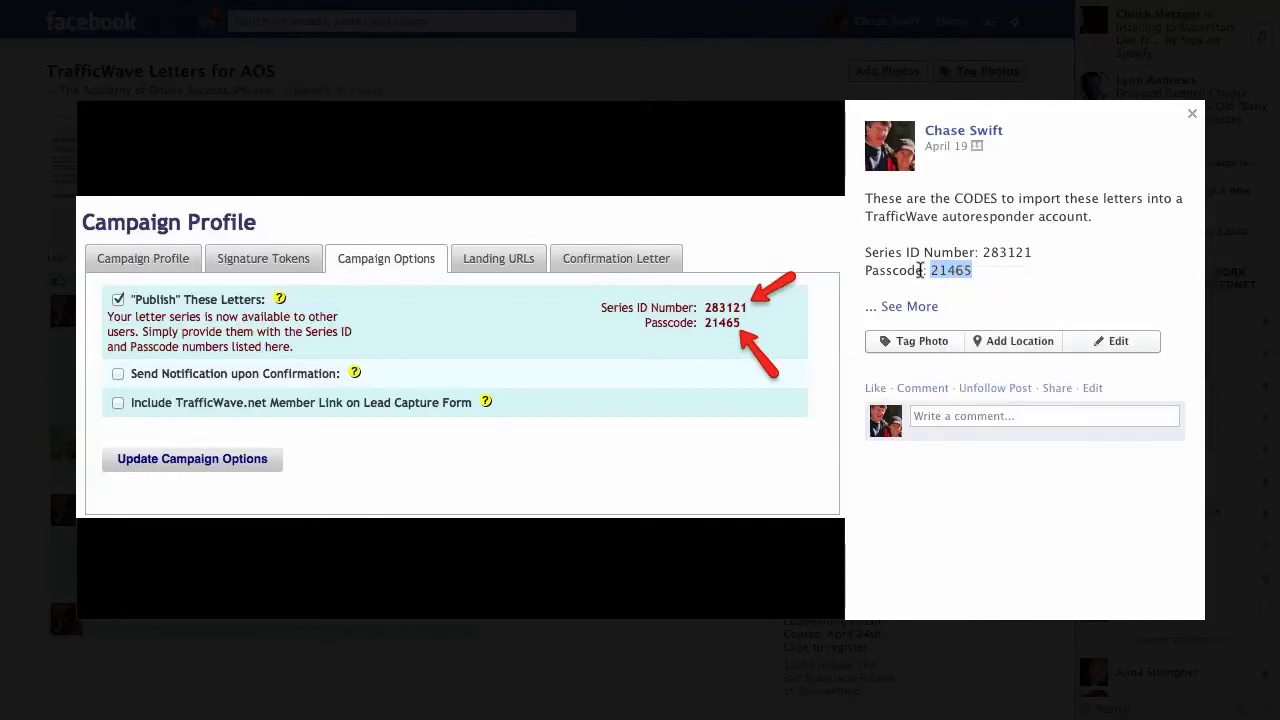
{"action": "left_click", "coordinate": [919, 270]}
Go to the album's next photo and examine the required signature tokens and custom text tokens in its full-size version.
{"action": "left_click", "coordinate": [812, 366]}
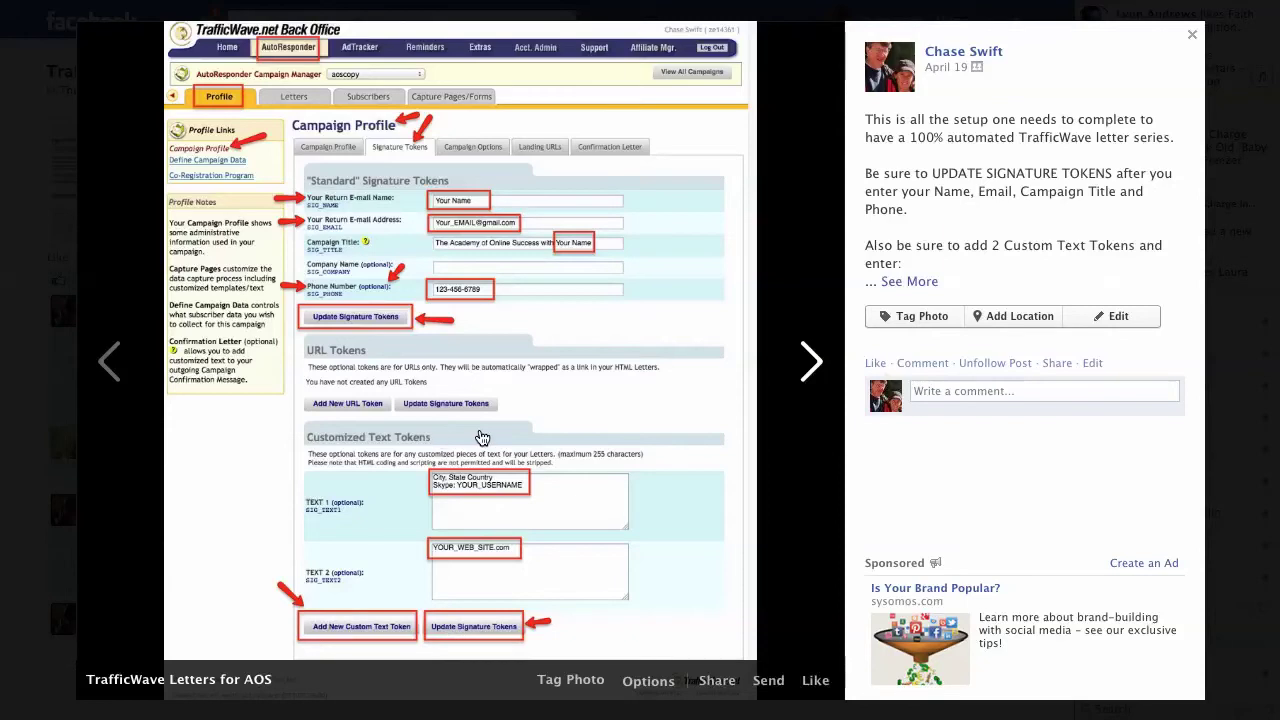
{"action": "left_click", "coordinate": [641, 682]}
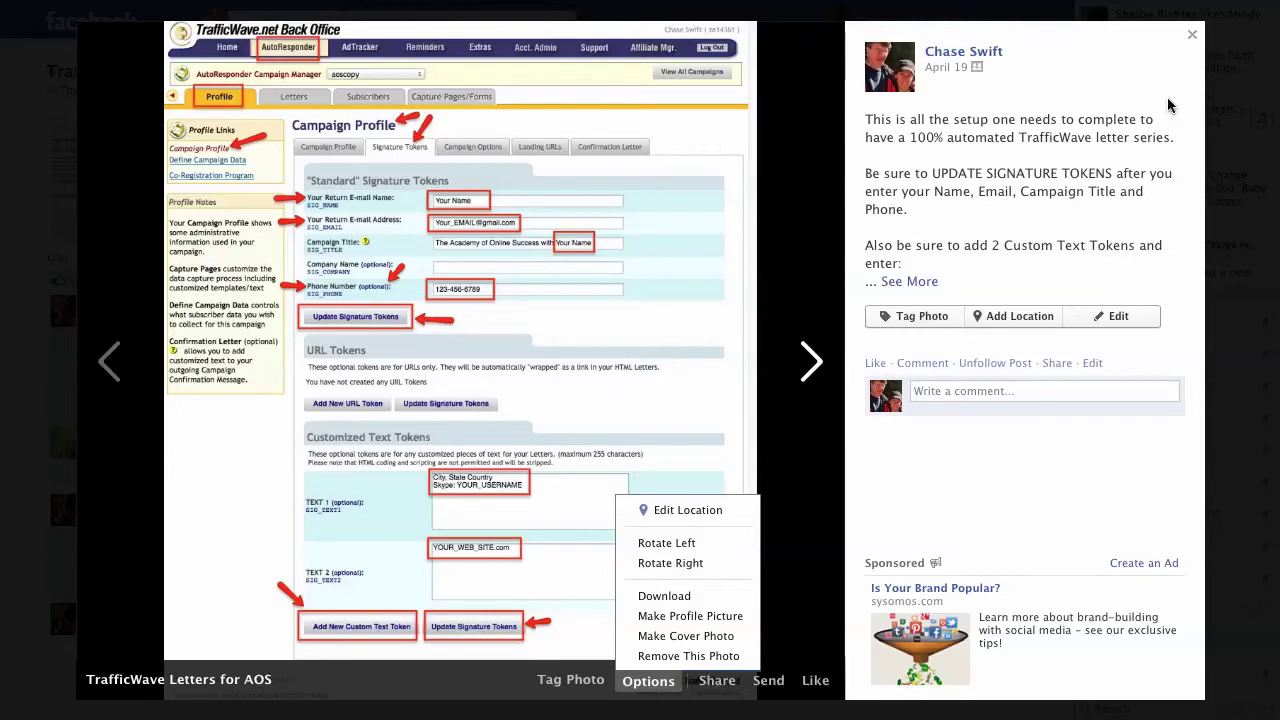
{"action": "left_click", "coordinate": [1193, 40]}
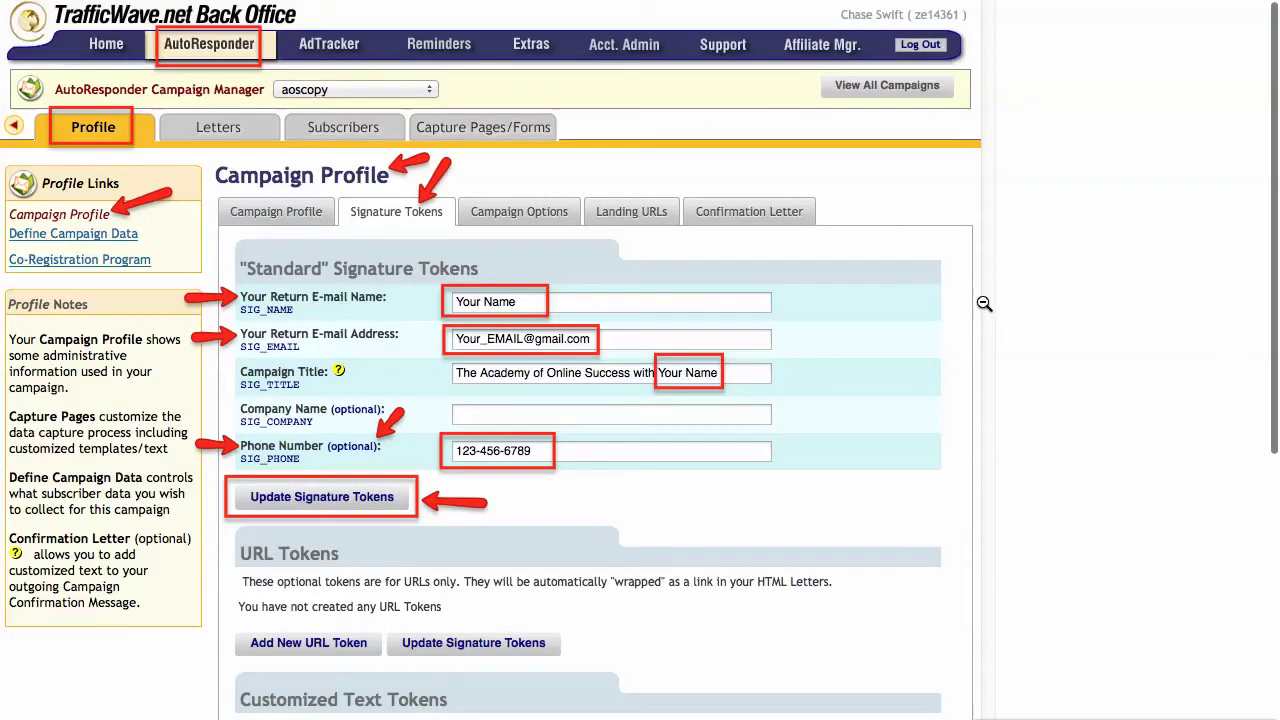
{"action": "scroll", "coordinate": [621, 254], "scroll_direction": "down", "scroll_amount": 5}
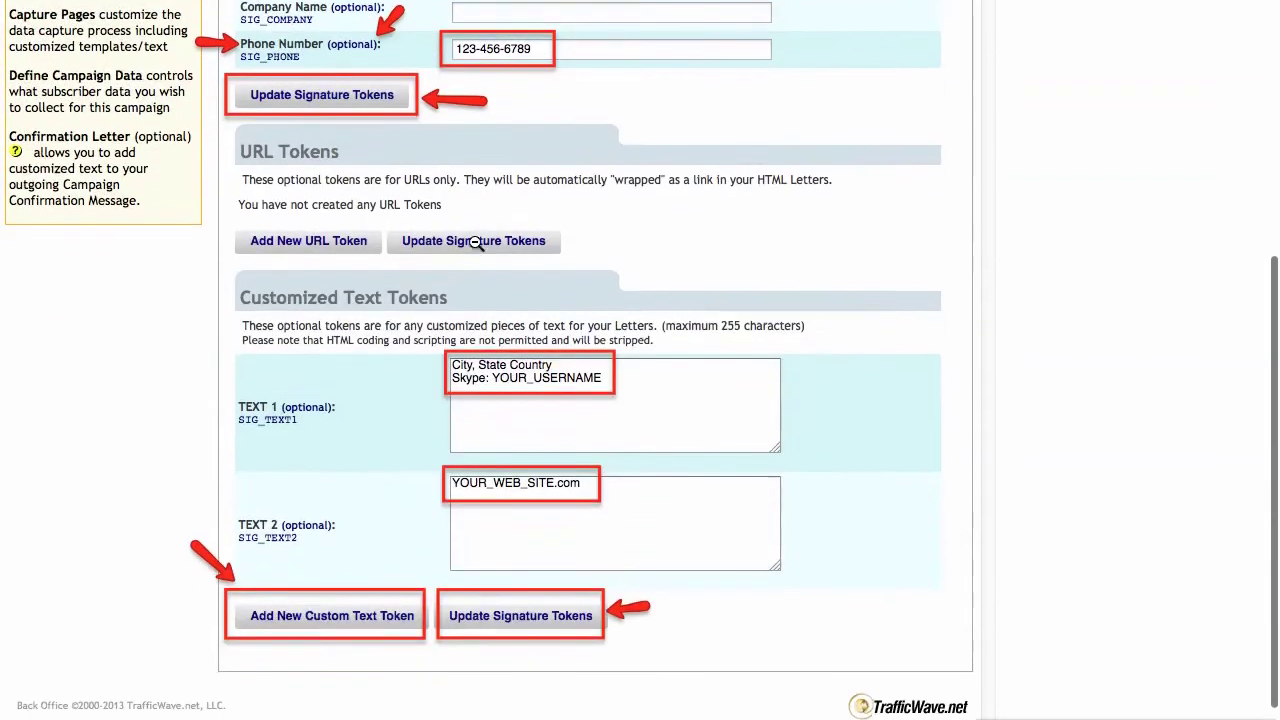
{"action": "scroll", "coordinate": [476, 243], "scroll_direction": "up", "scroll_amount": 5}
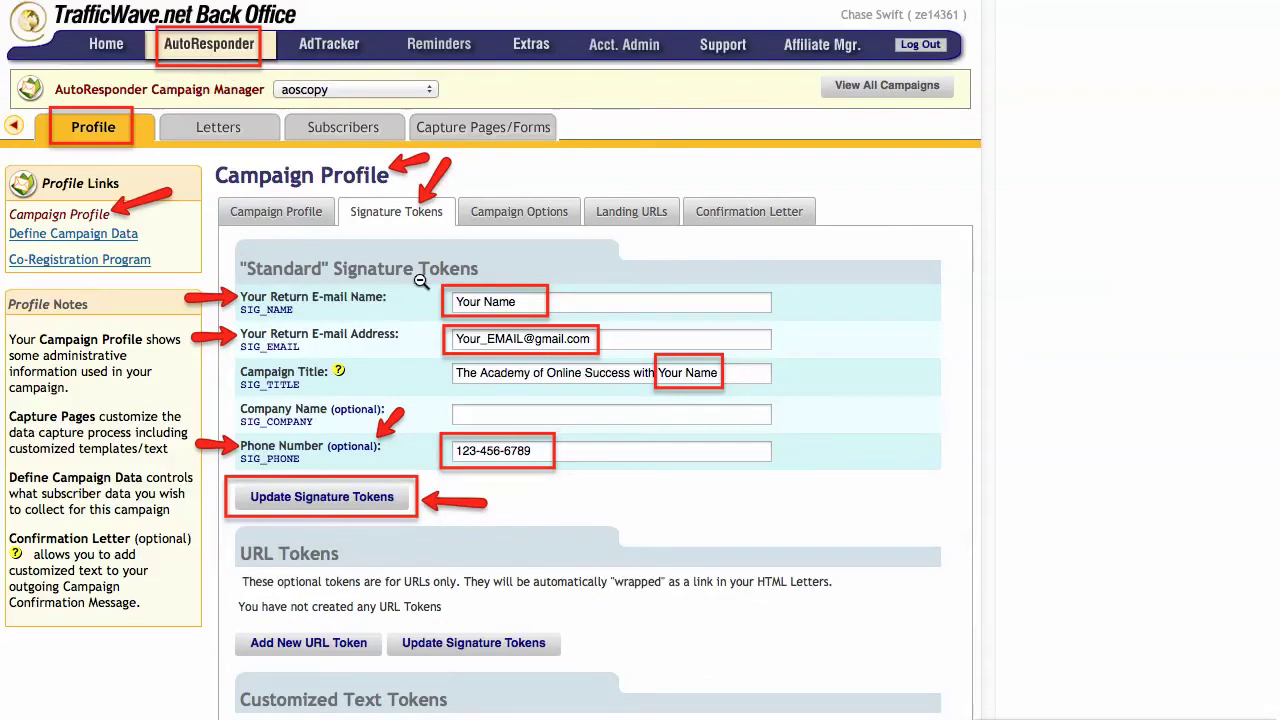
{"action": "scroll", "coordinate": [474, 489], "scroll_direction": "down", "scroll_amount": 5}
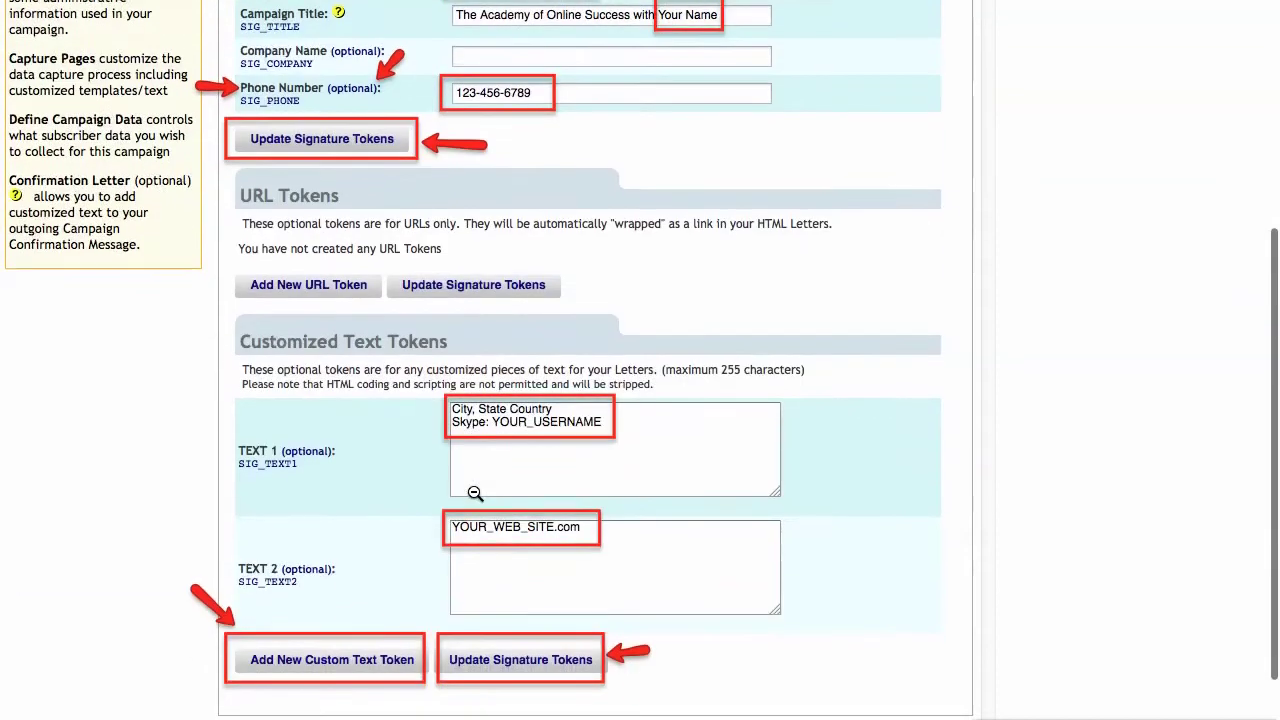
{"action": "scroll", "coordinate": [476, 493], "scroll_direction": "down", "scroll_amount": 1}
{"action": "scroll", "coordinate": [634, 494], "scroll_direction": "up", "scroll_amount": 6}
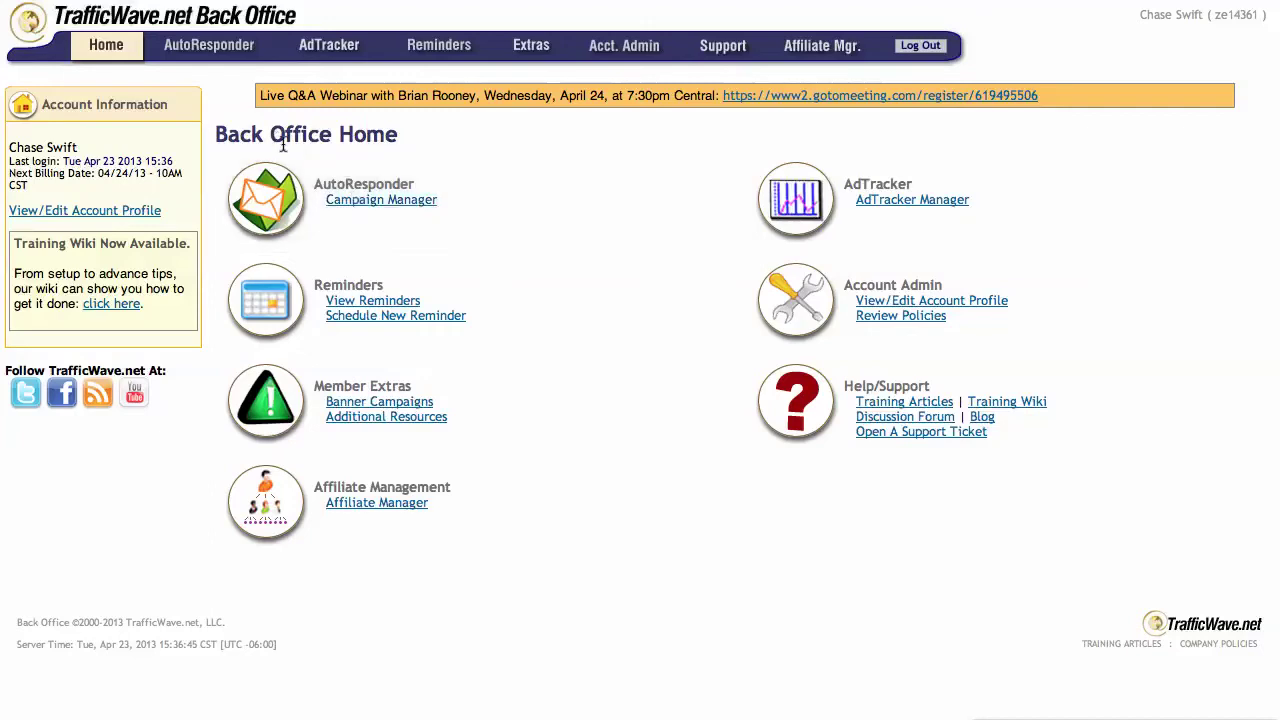
Switch to the TrafficWave Back Office and look at the AdTracker Manager and Affiliate Manager pages.
{"action": "mouse_move", "coordinate": [208, 48]}
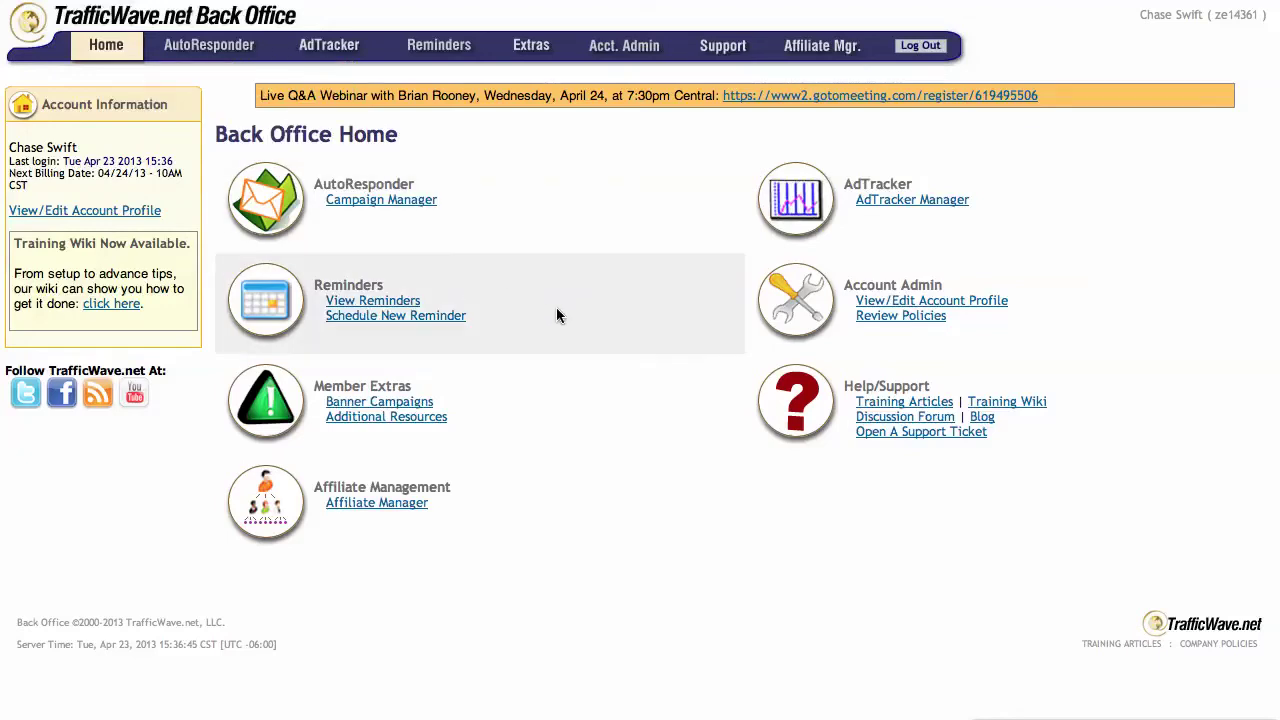
{"action": "mouse_move", "coordinate": [205, 45]}
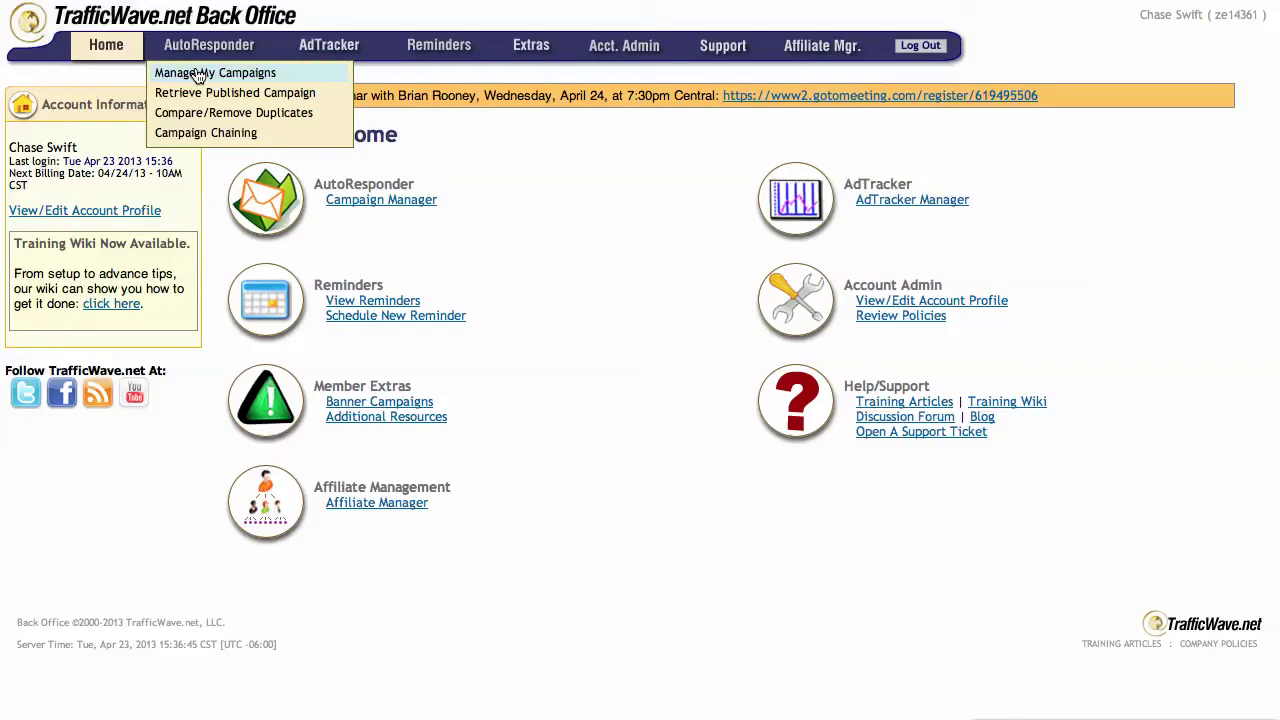
{"action": "mouse_move", "coordinate": [315, 48]}
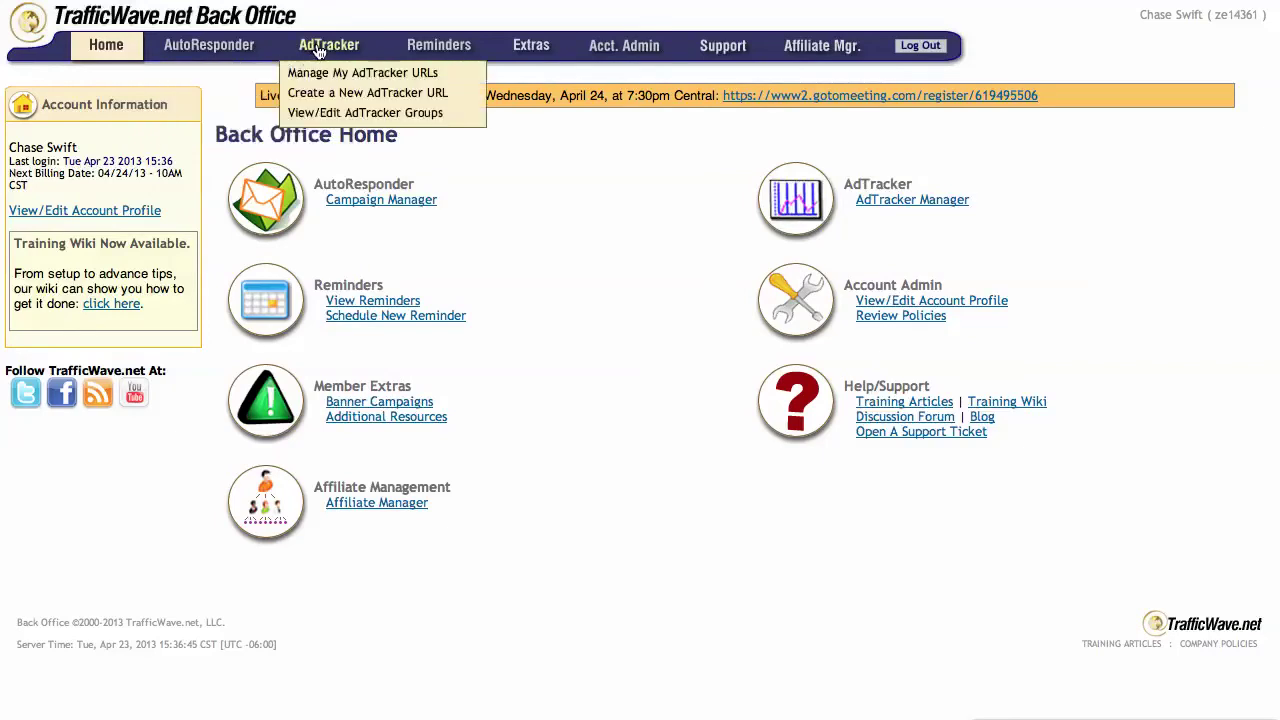
{"action": "left_click", "coordinate": [321, 76]}
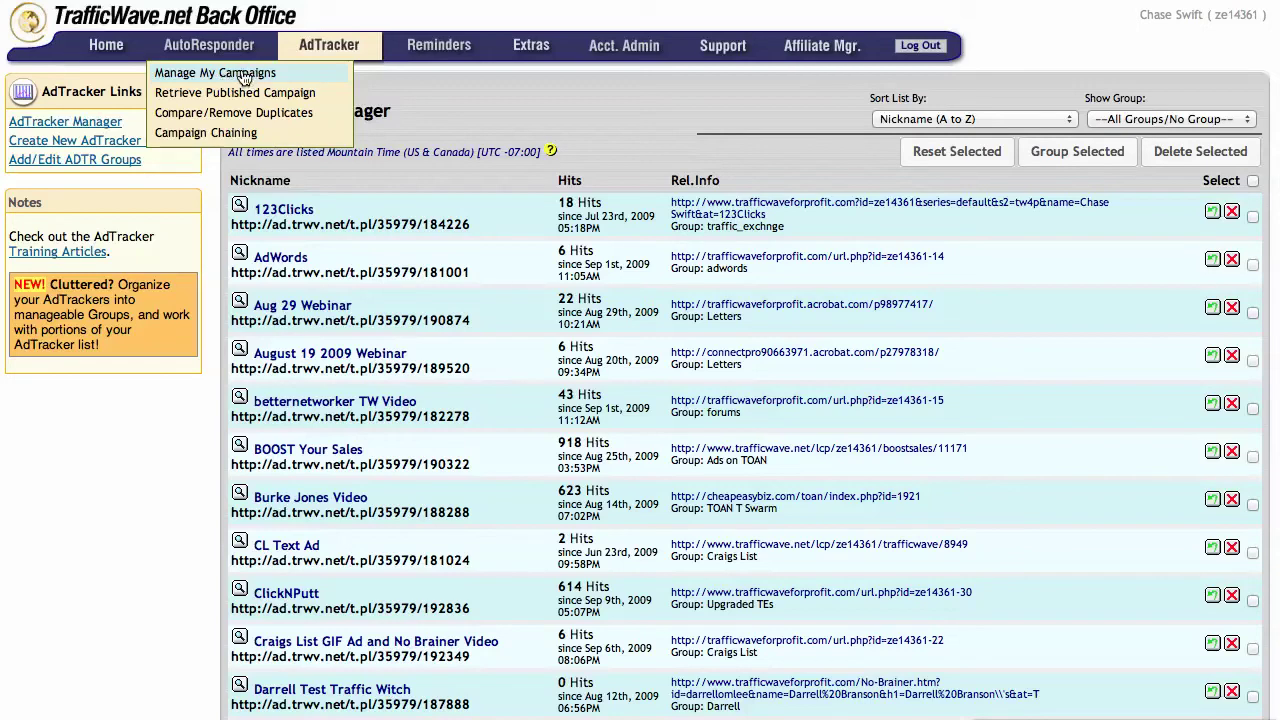
{"action": "mouse_move", "coordinate": [745, 66]}
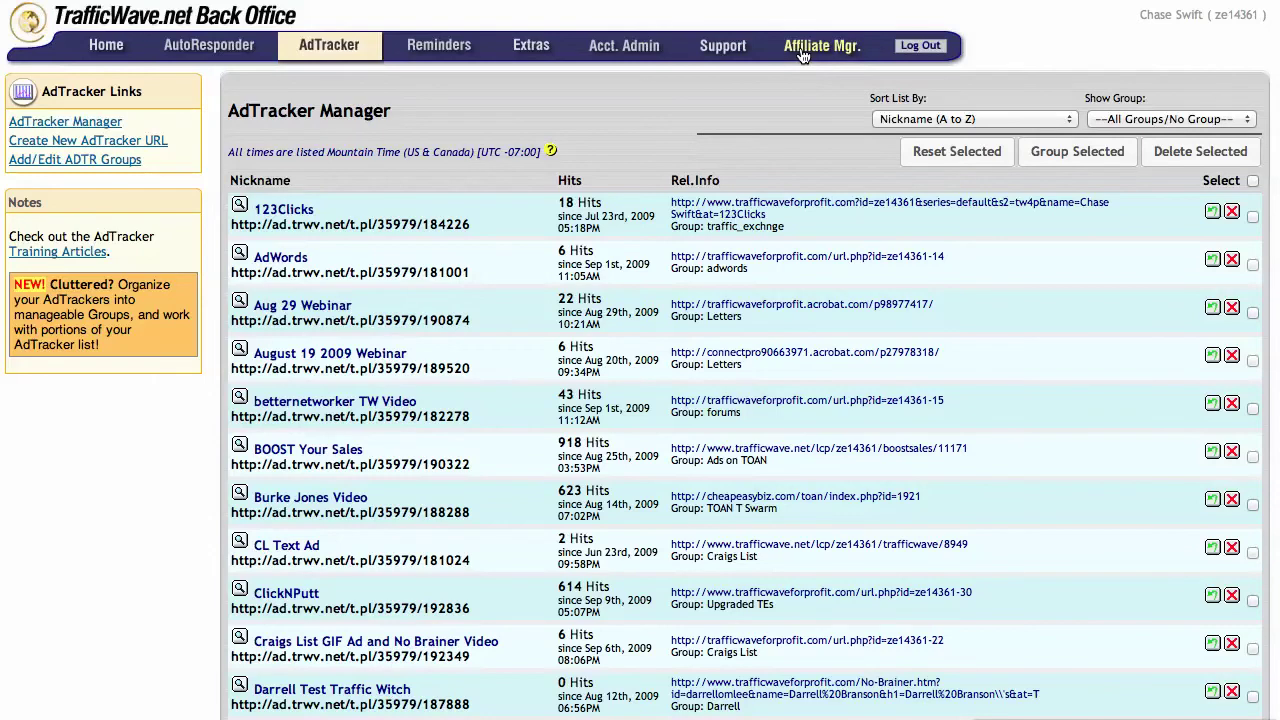
{"action": "left_click", "coordinate": [803, 52]}
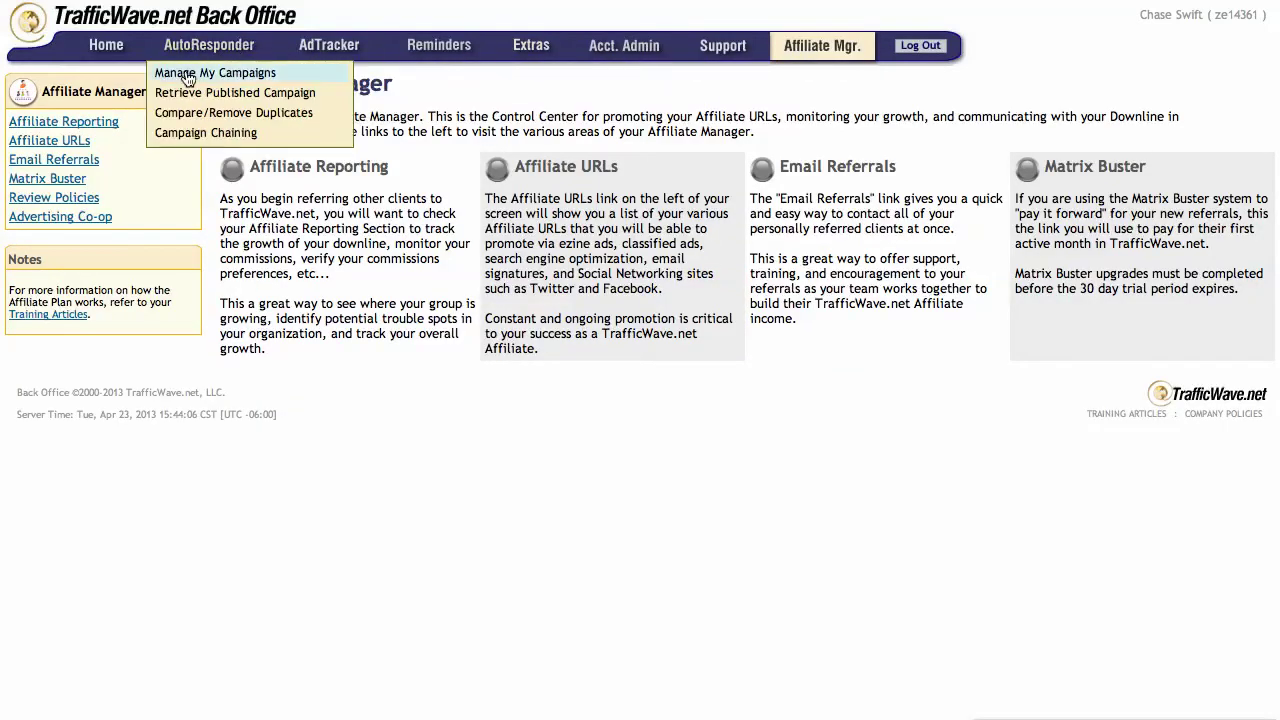
Create a new autoresponder campaign from the campaign overview, giving it the nickname aos_demo.
{"action": "left_click", "coordinate": [187, 74]}
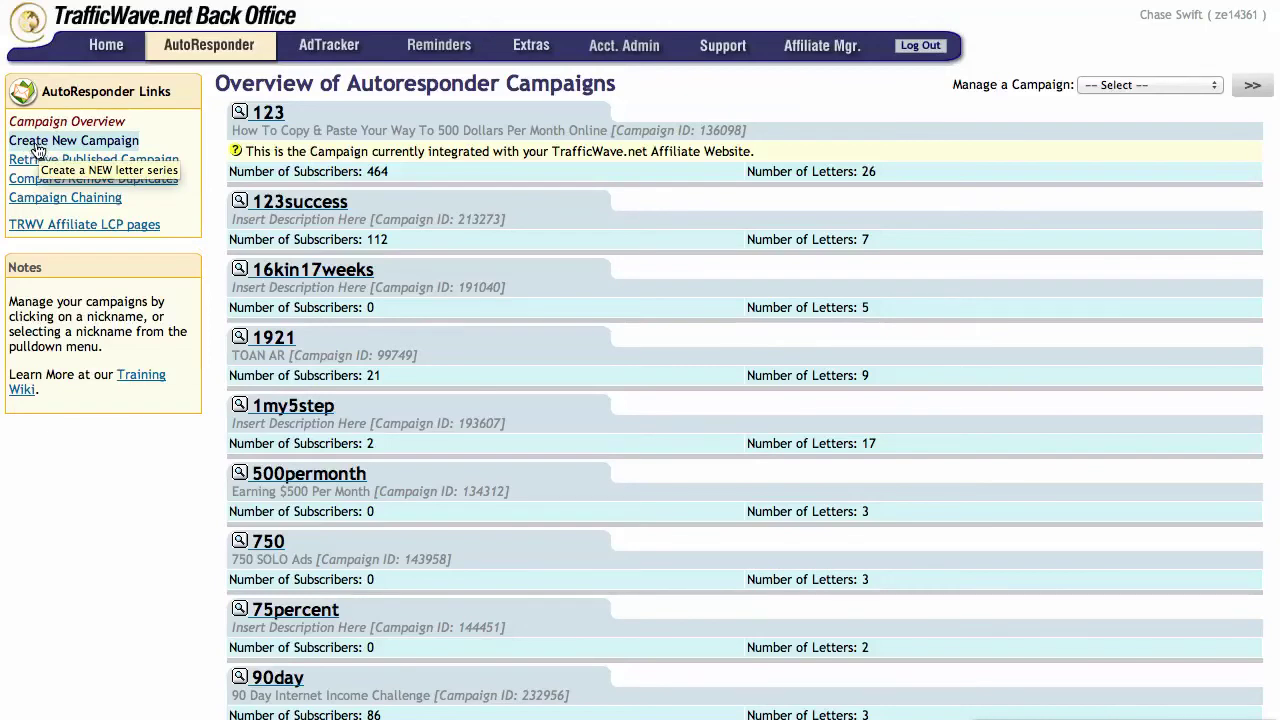
{"action": "left_click", "coordinate": [91, 146]}
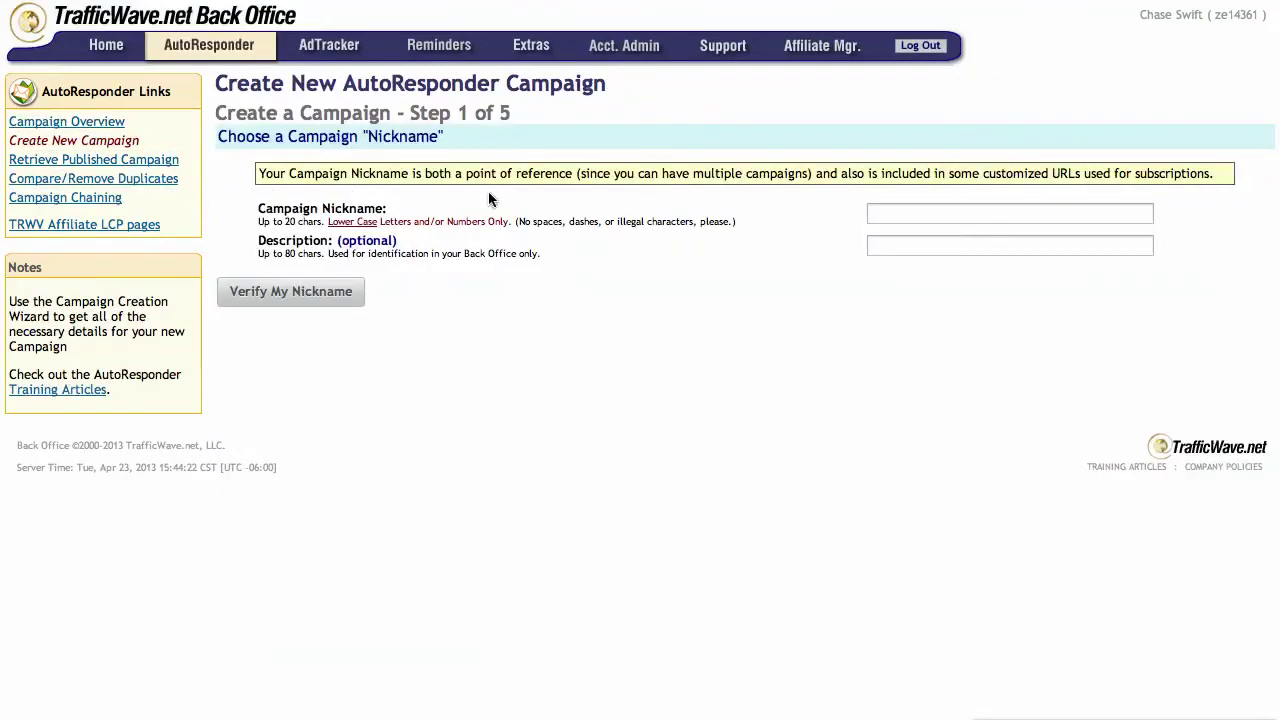
{"action": "left_click", "coordinate": [909, 218]}
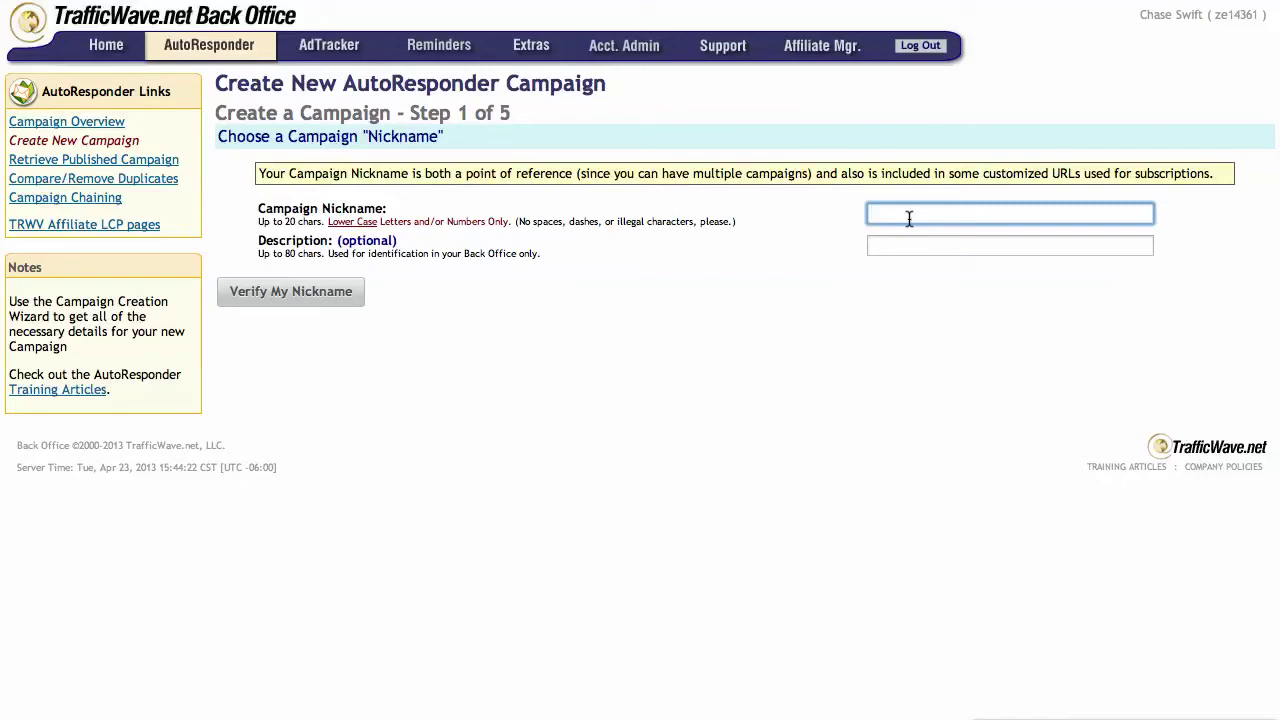
{"action": "type", "text": "aos"}
{"action": "type", "text": "_demo"}
Set the campaign description to "Demo of AOS Import" and submit the nickname for verification.
{"action": "left_click", "coordinate": [877, 245]}
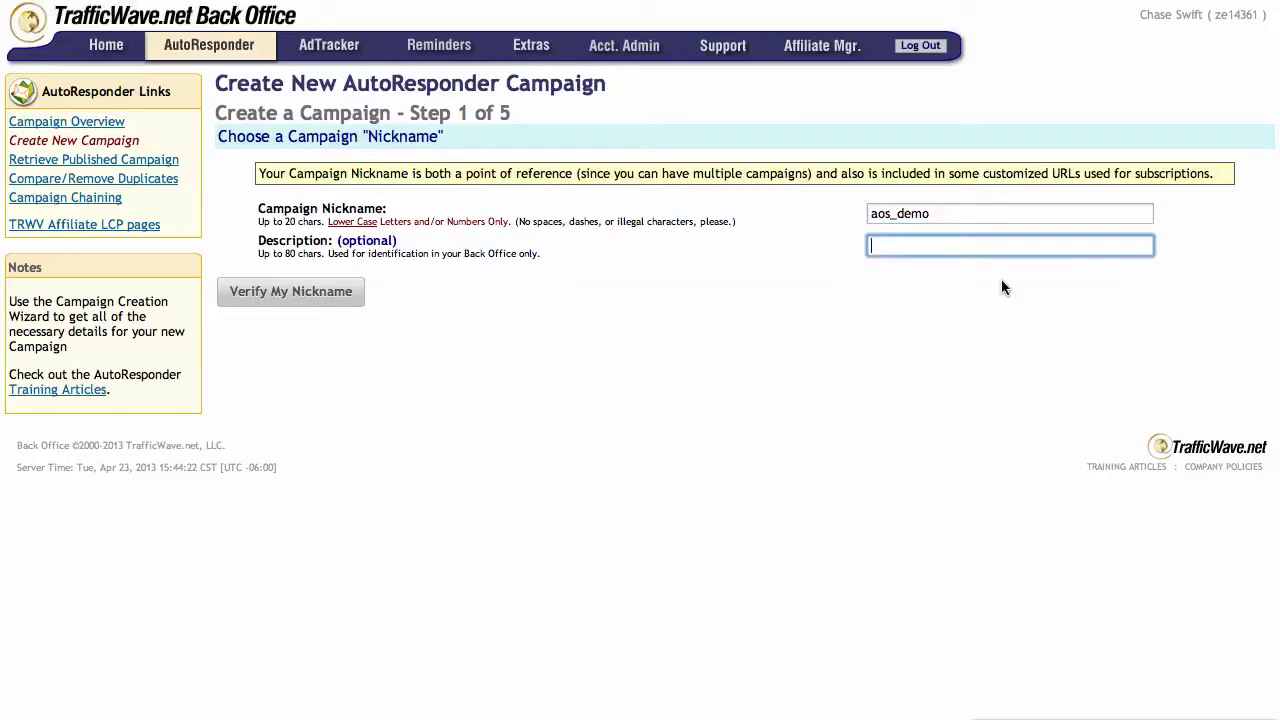
{"action": "type", "text": "Demo of AOS IMport"}
{"action": "left_click", "coordinate": [962, 250]}
{"action": "key", "text": "BackSpace"}
{"action": "type", "text": "m"}
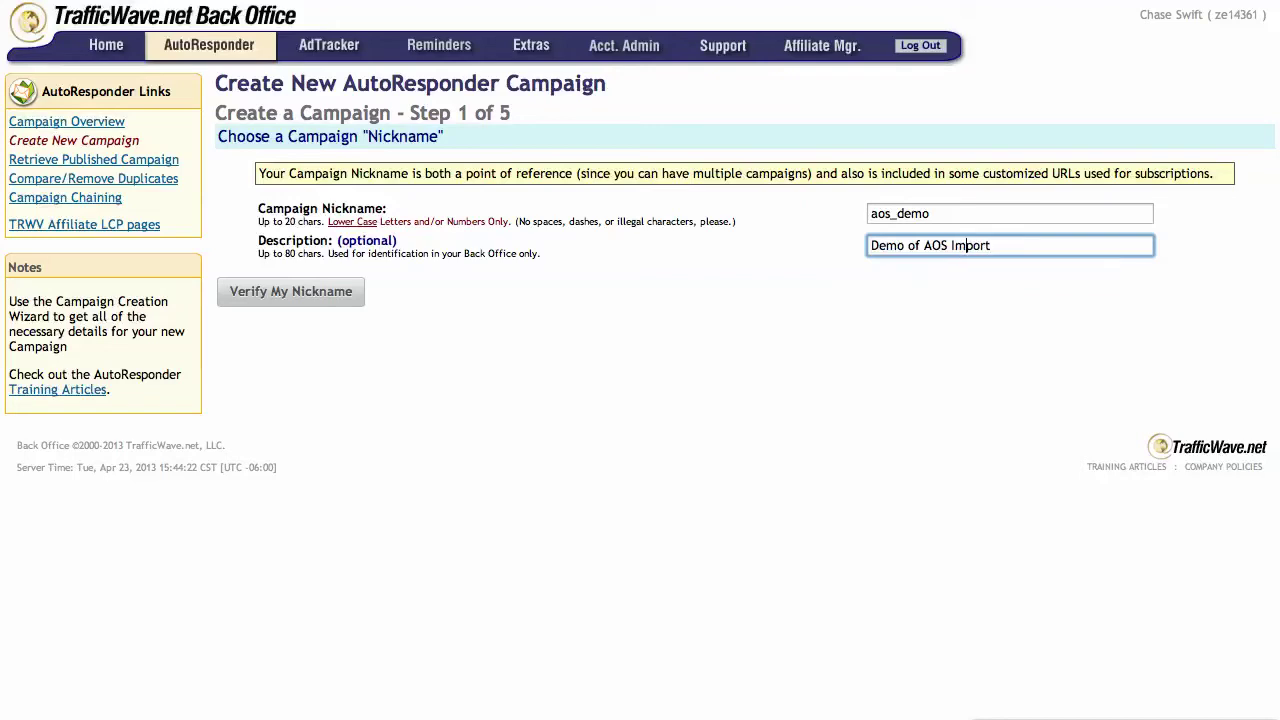
{"action": "left_click", "coordinate": [275, 293]}
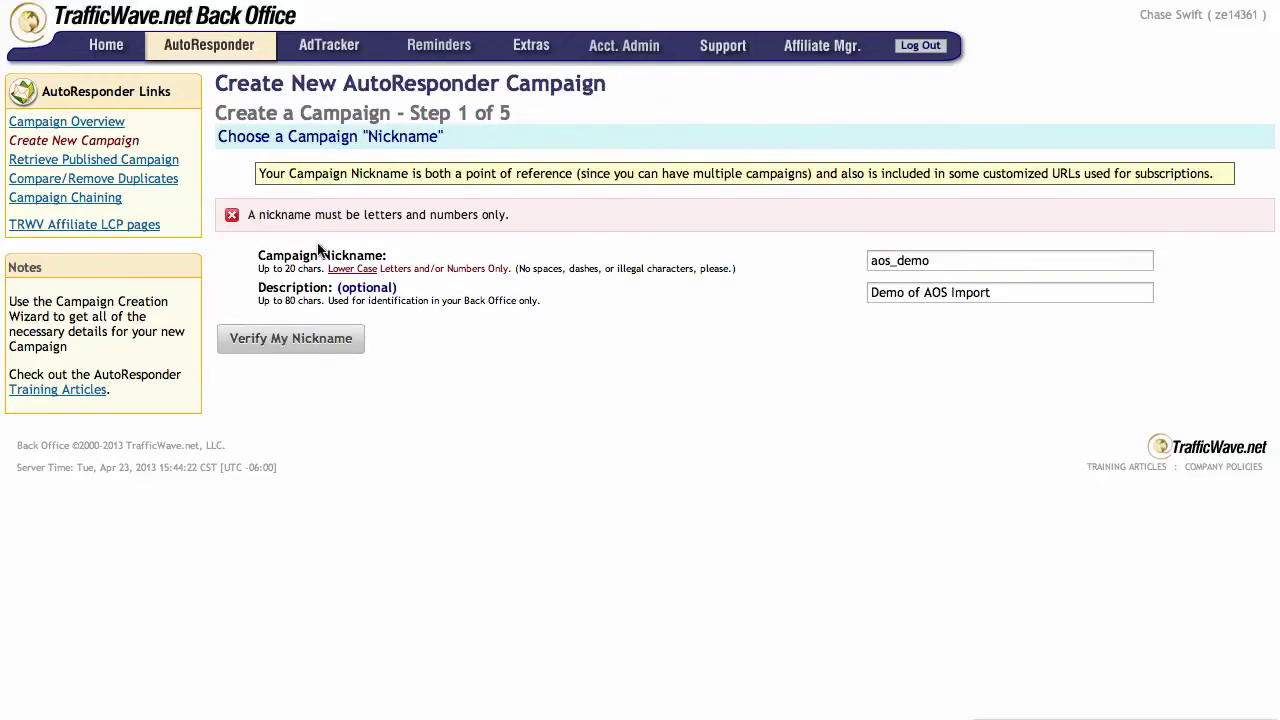
Change the campaign nickname to aosdemo, verify it and continue to step 2 of the campaign creation.
{"action": "left_click", "coordinate": [892, 260]}
{"action": "key", "text": "BackSpace"}
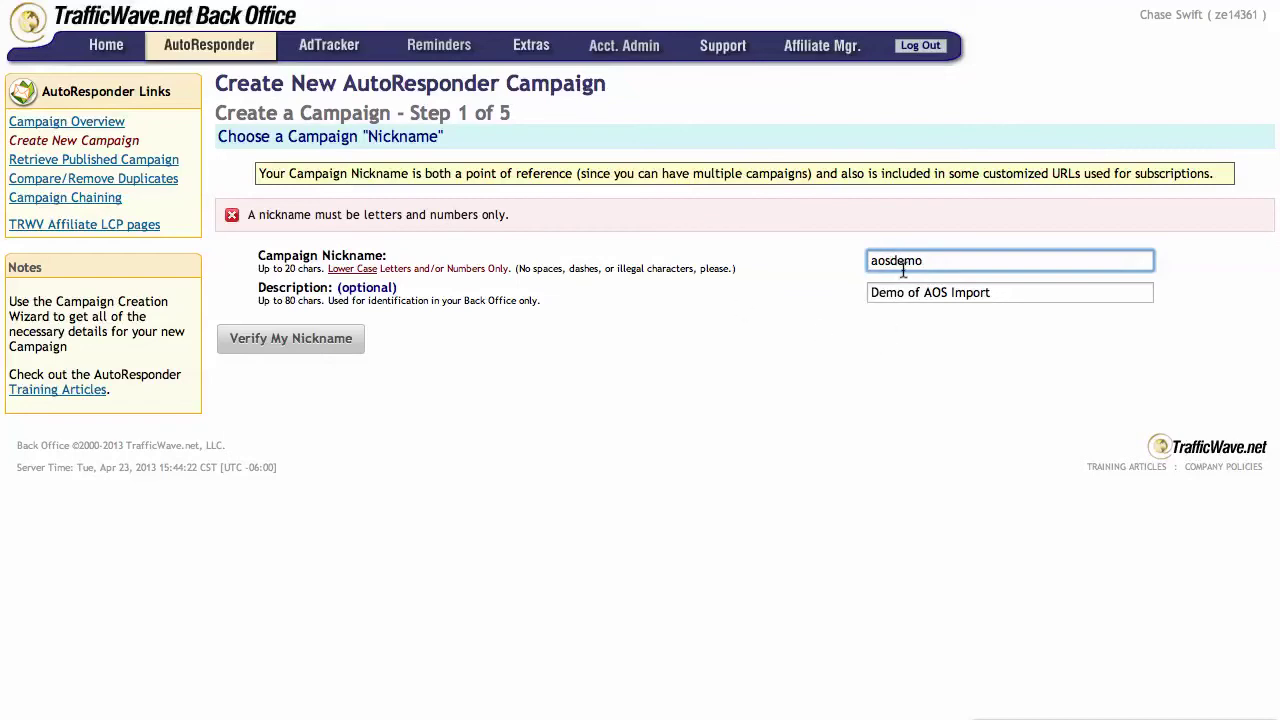
{"action": "left_click", "coordinate": [277, 342]}
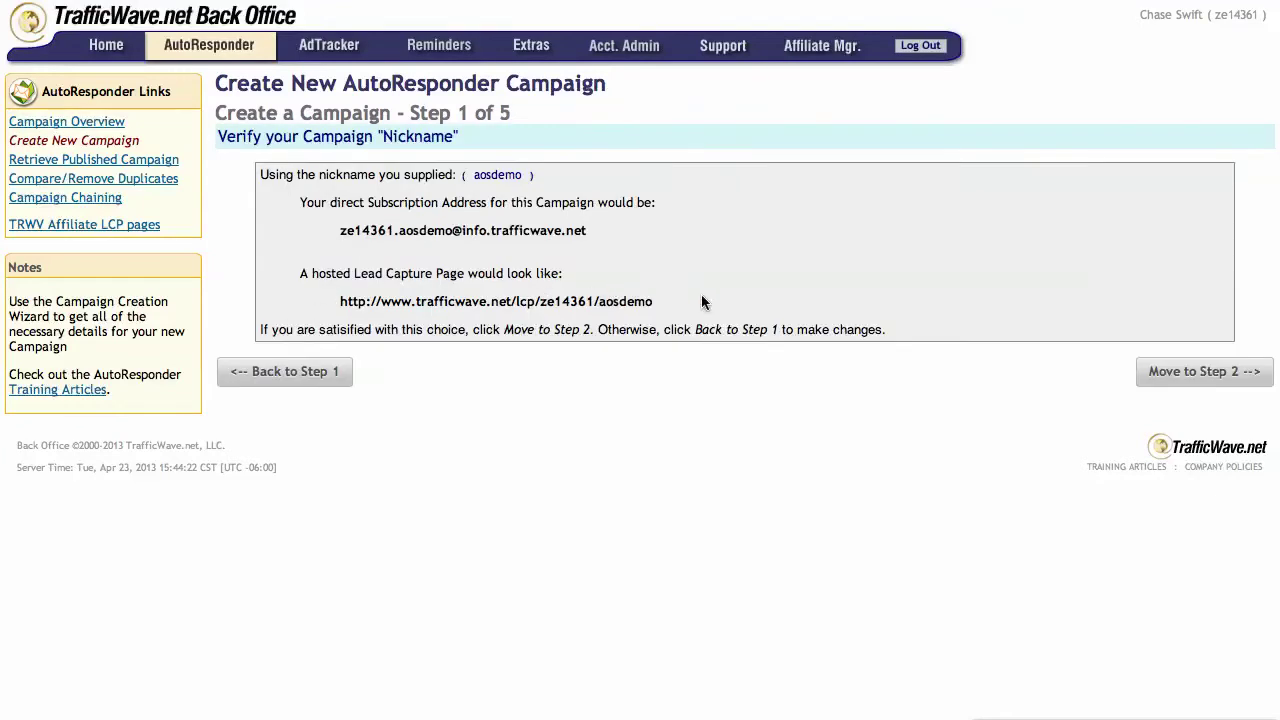
{"action": "left_click", "coordinate": [1205, 374]}
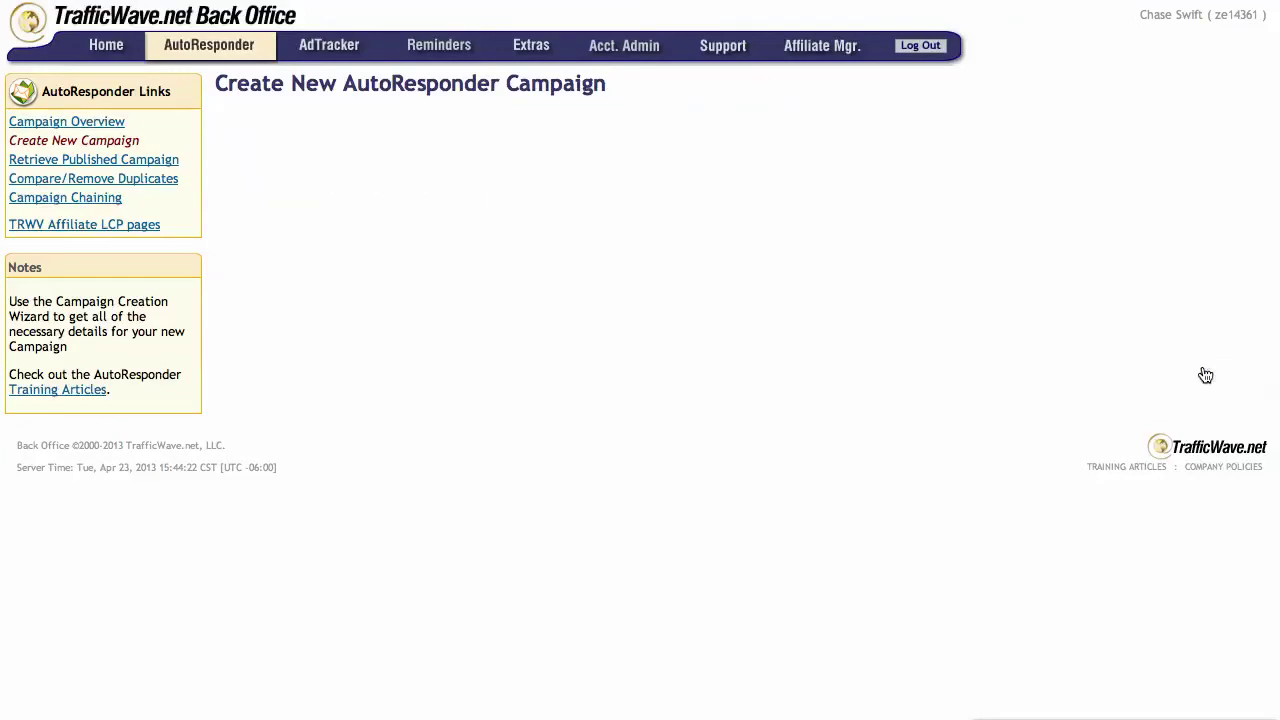
Enter "Your Name" as the return e-mail name and fill in the return e-mail address.
{"action": "left_click", "coordinate": [682, 308]}
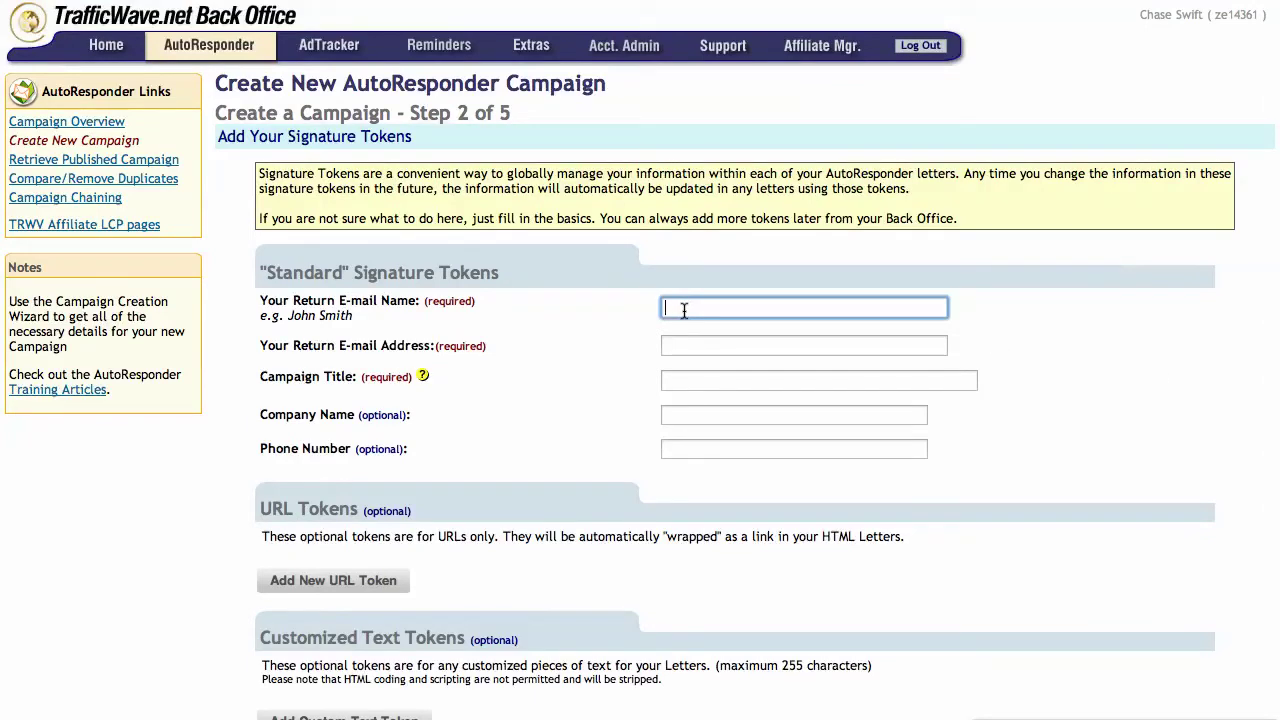
{"action": "type", "text": "YouR Name"}
{"action": "left_click", "coordinate": [684, 345]}
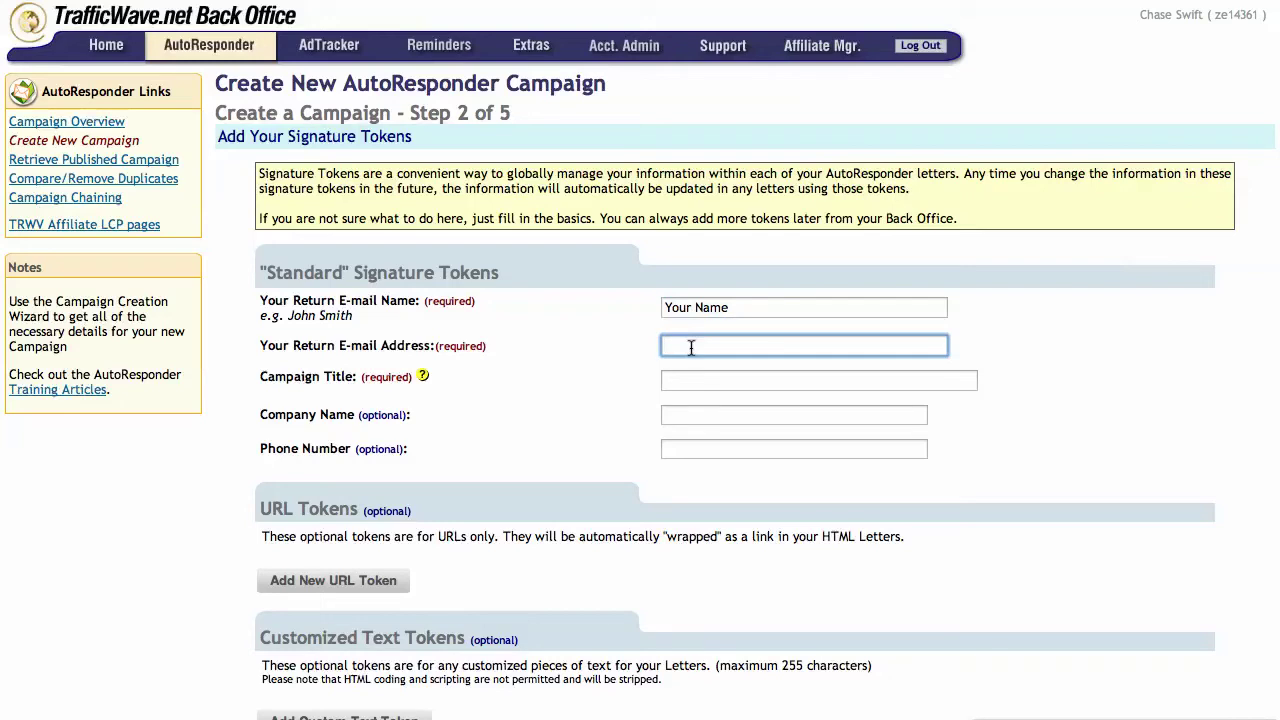
{"action": "type", "text": "youremail@gmail.com"}
Check the Facebook reference image of the signature tokens and set the campaign title to "The Academy of Online Success with Your Name".
{"action": "left_click", "coordinate": [667, 379]}
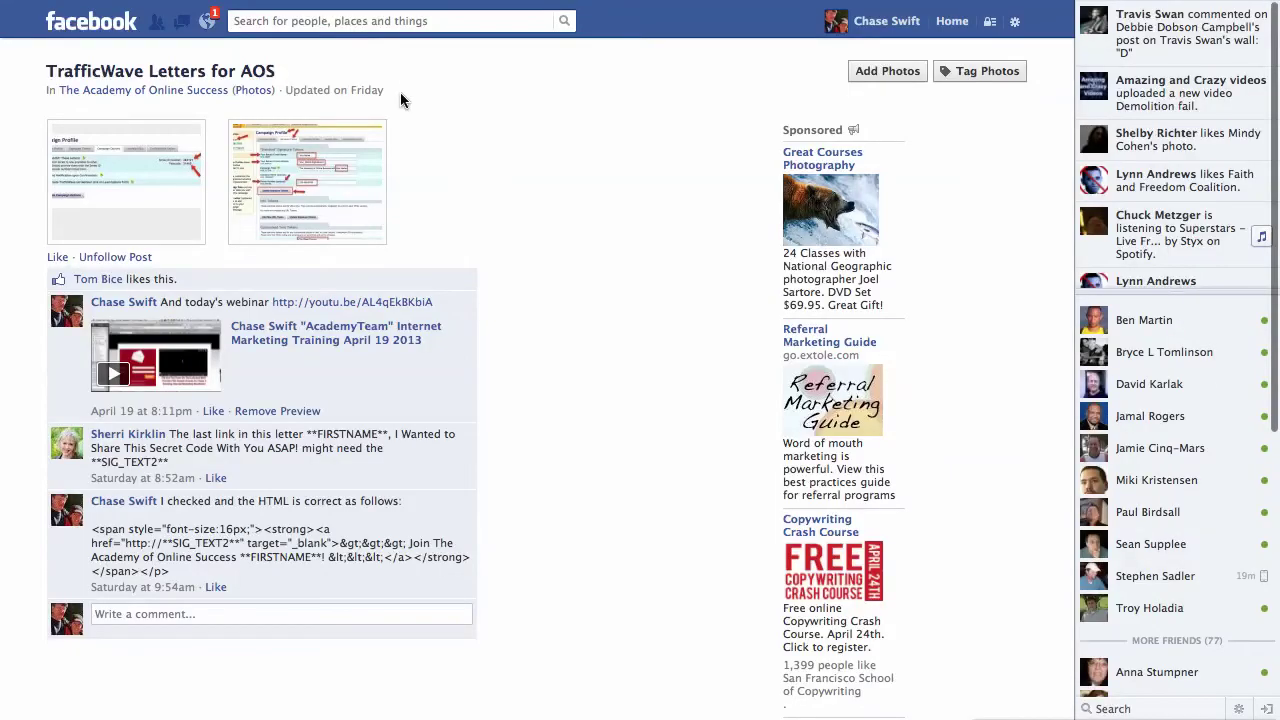
{"action": "left_click", "coordinate": [297, 172]}
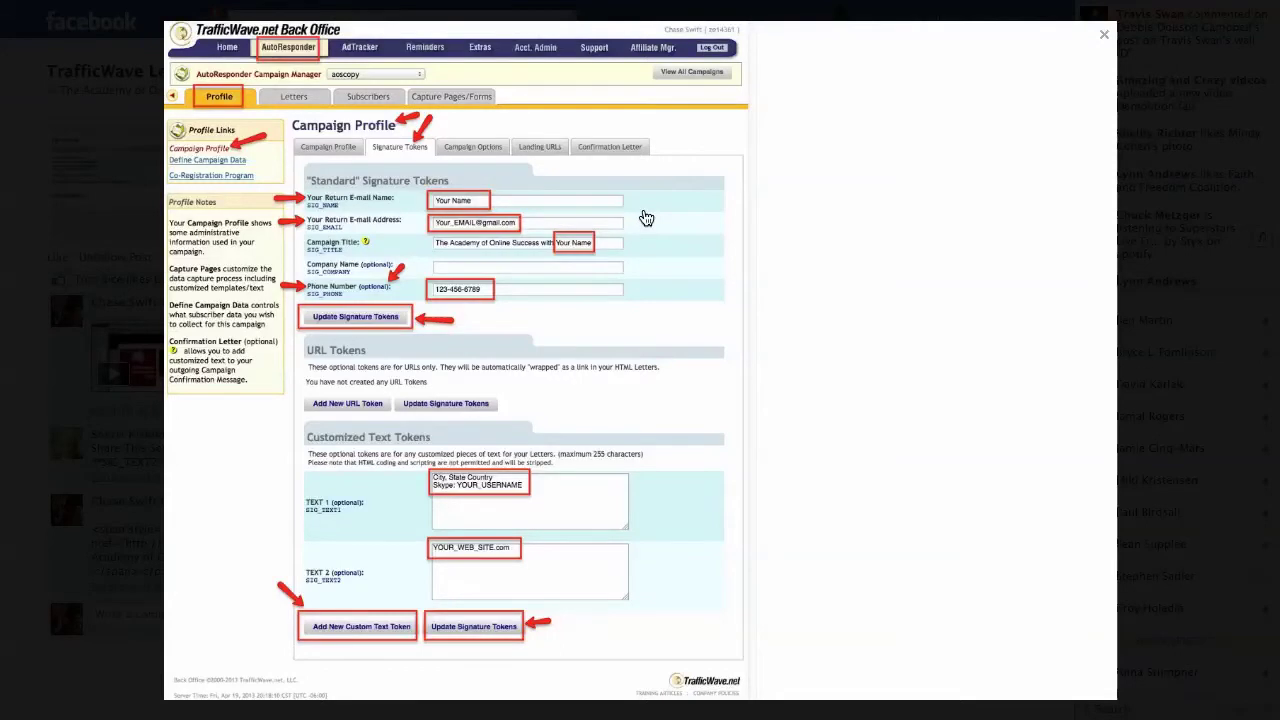
{"action": "left_click", "coordinate": [830, 281]}
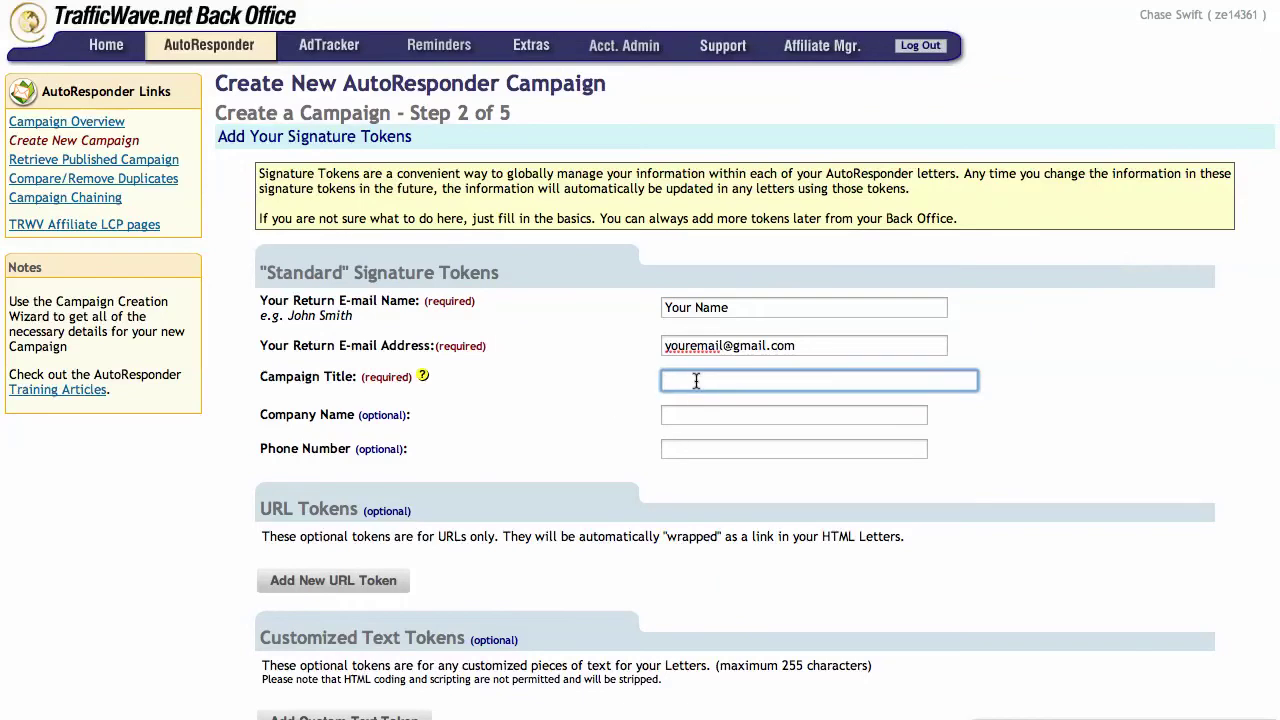
{"action": "type", "text": "The Academy of Online Suuccess"}
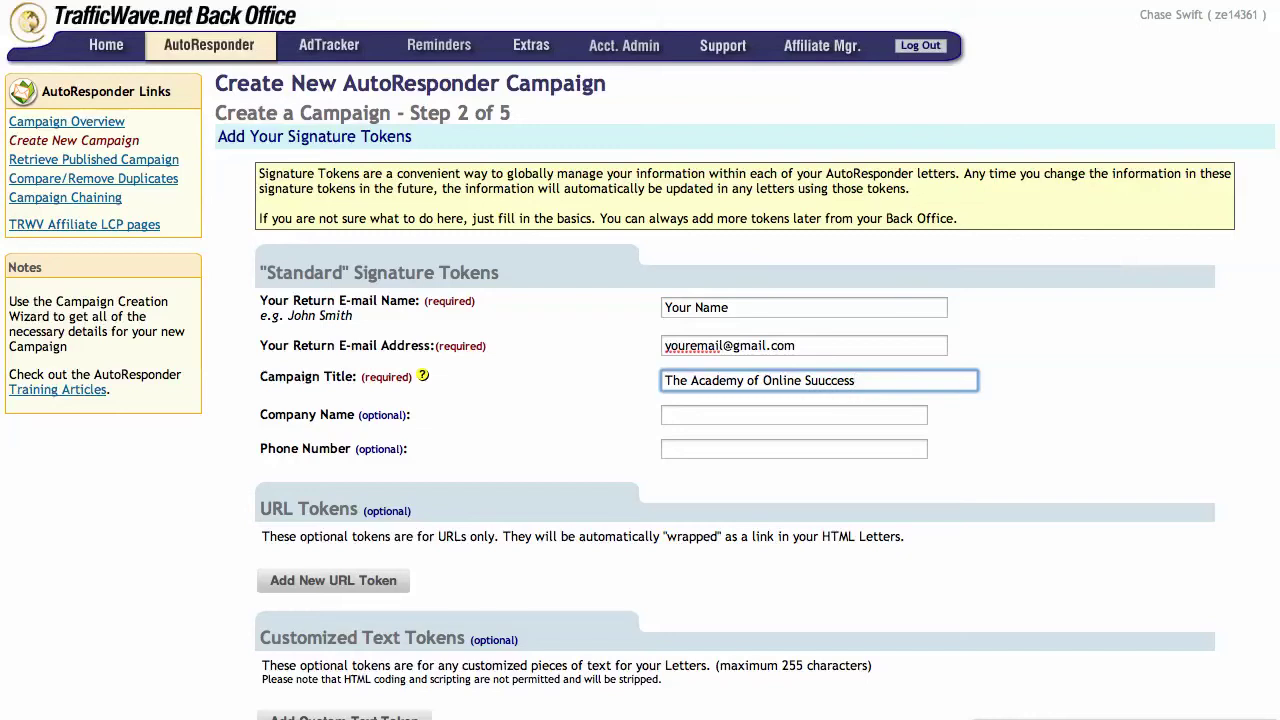
{"action": "left_click", "coordinate": [823, 382]}
{"action": "type", "text": "with You NAame"}
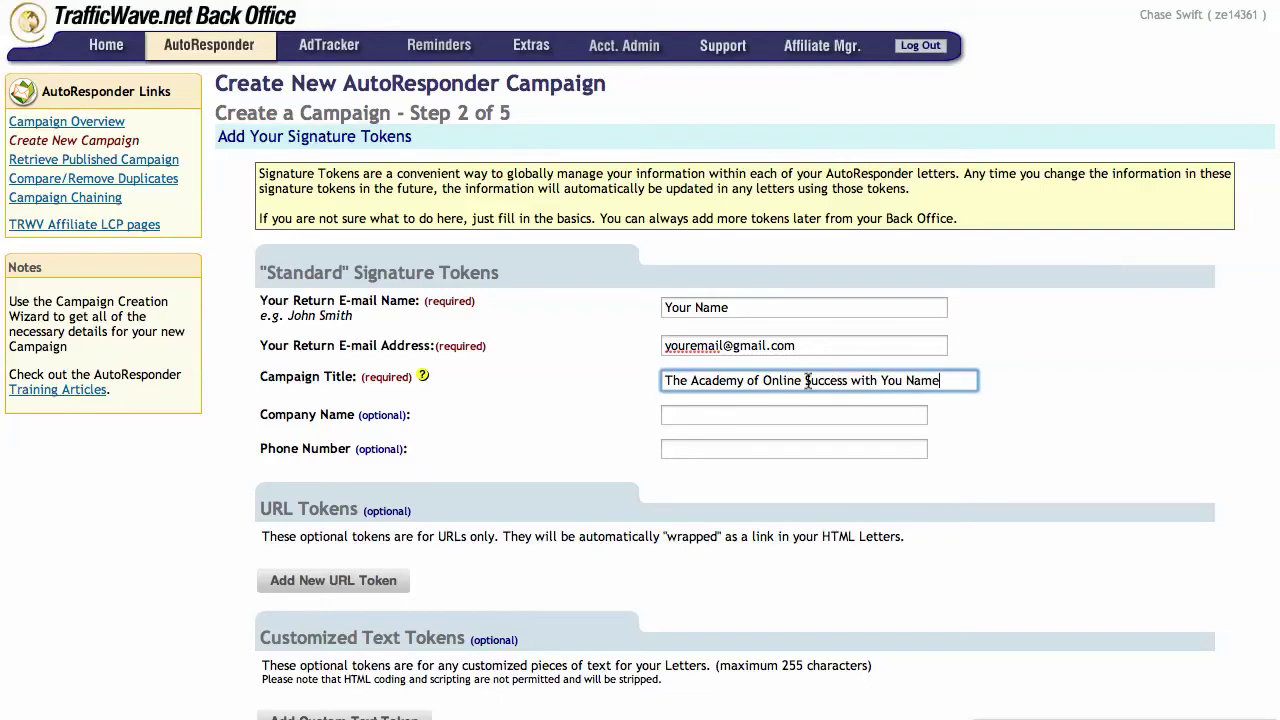
{"action": "left_click_drag", "start_coordinate": [879, 380], "coordinate": [908, 380]}
{"action": "left_click", "coordinate": [903, 380]}
{"action": "type", "text": "r"}
Fill in the optional phone number, followed by "State USA Time Zone" in the same field.
{"action": "left_click", "coordinate": [691, 449]}
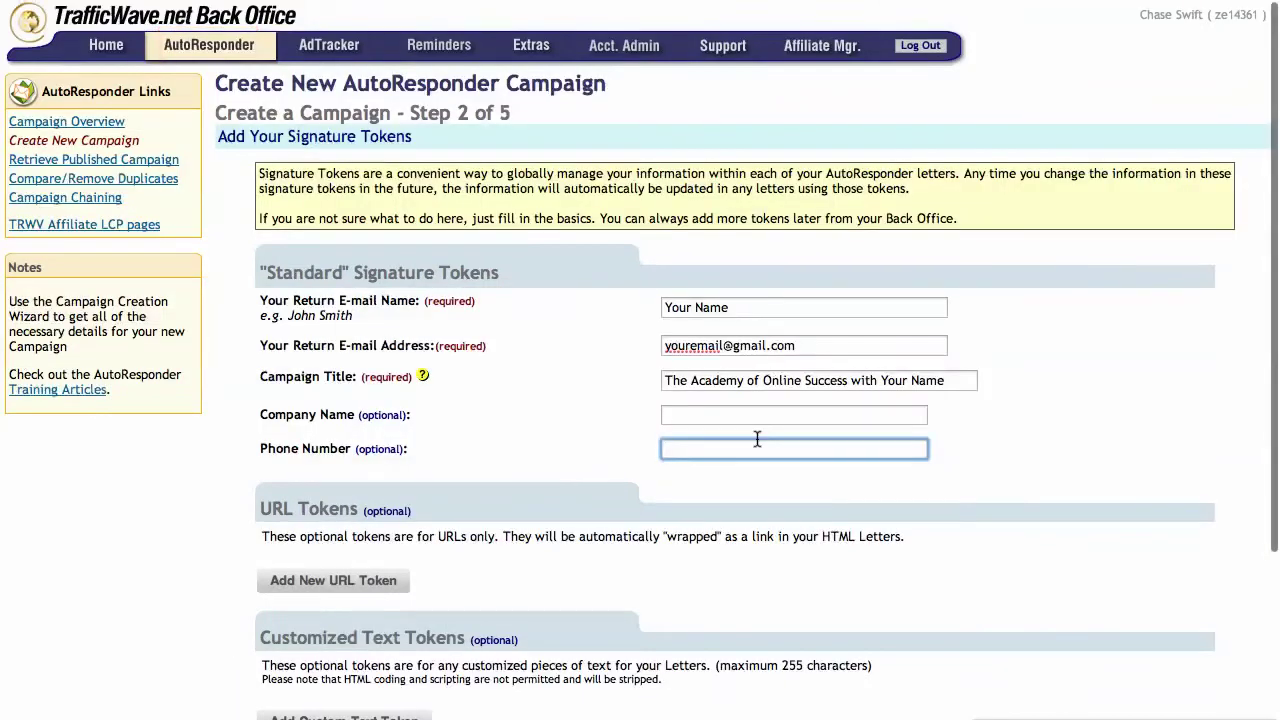
{"action": "type", "text": "123-345-6789"}
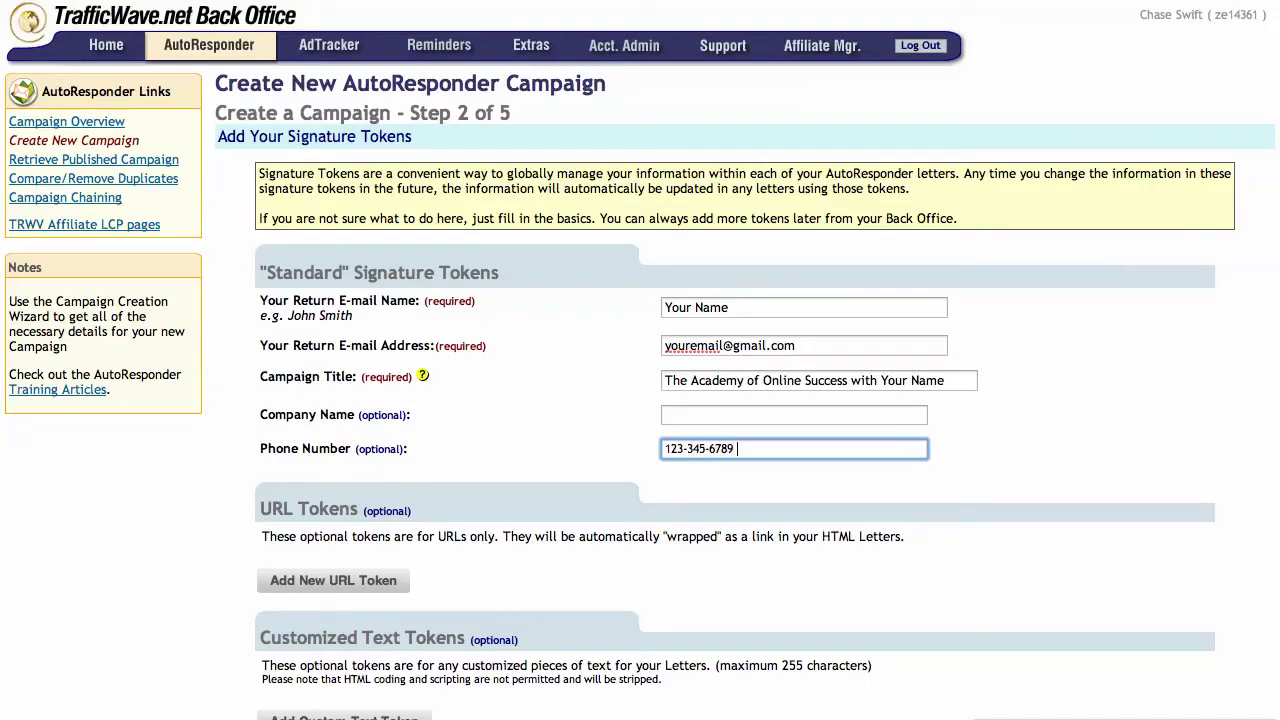
{"action": "type", "text": " Location"}
{"action": "key", "text": "BackSpace"}
{"action": "key", "text": "BackSpace"}
{"action": "key", "text": "BackSpace"}
{"action": "left_click_drag", "start_coordinate": [737, 452], "coordinate": [808, 450]}
{"action": "left_click", "coordinate": [816, 452]}
{"action": "left_click_drag", "start_coordinate": [857, 449], "coordinate": [796, 452]}
{"action": "left_click", "coordinate": [822, 465]}
Compare the signature token form with the reference image, examining its standard and customized text tokens.
{"action": "scroll", "coordinate": [822, 465], "scroll_direction": "down", "scroll_amount": 3}
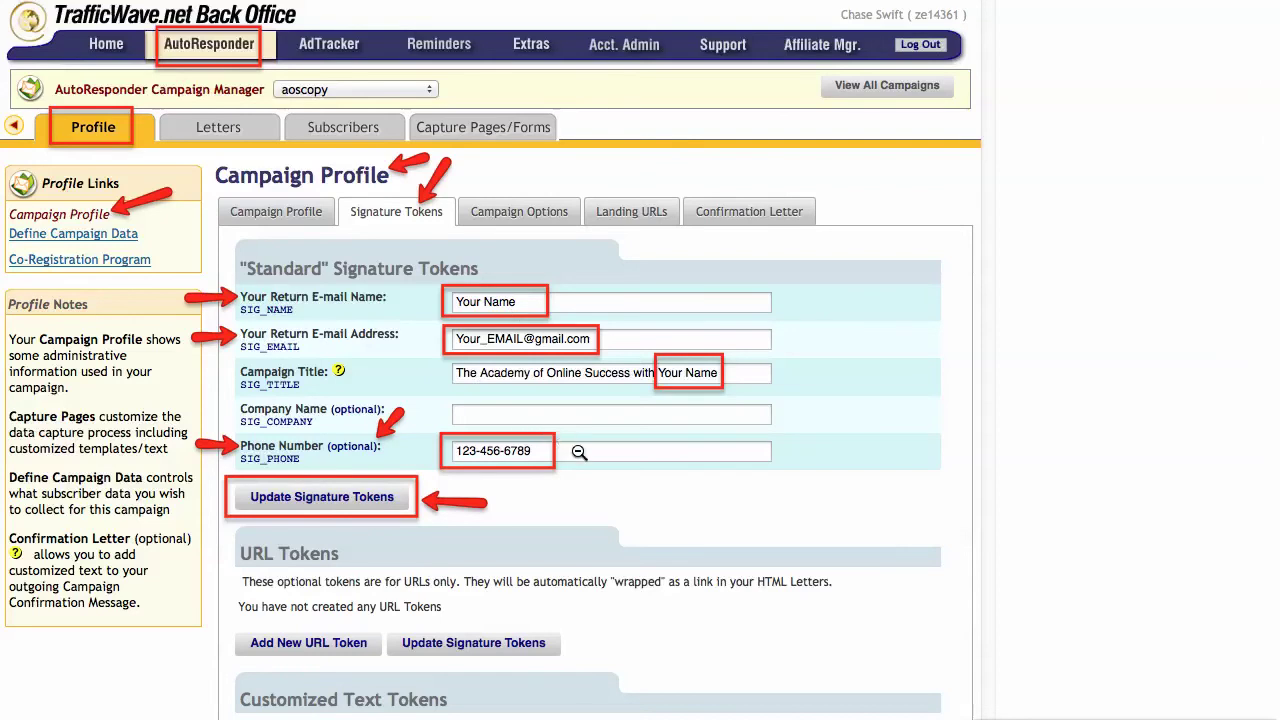
{"action": "scroll", "coordinate": [571, 449], "scroll_direction": "down", "scroll_amount": 5}
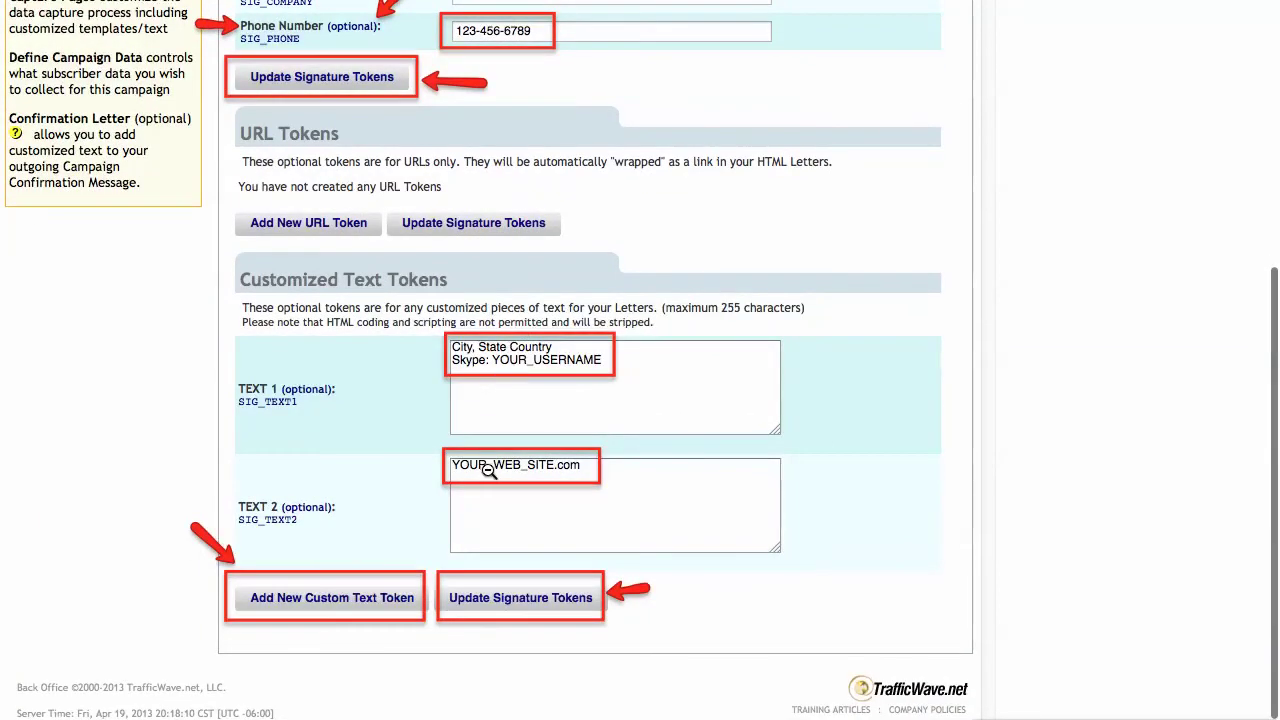
{"action": "scroll", "coordinate": [489, 471], "scroll_direction": "up", "scroll_amount": 5}
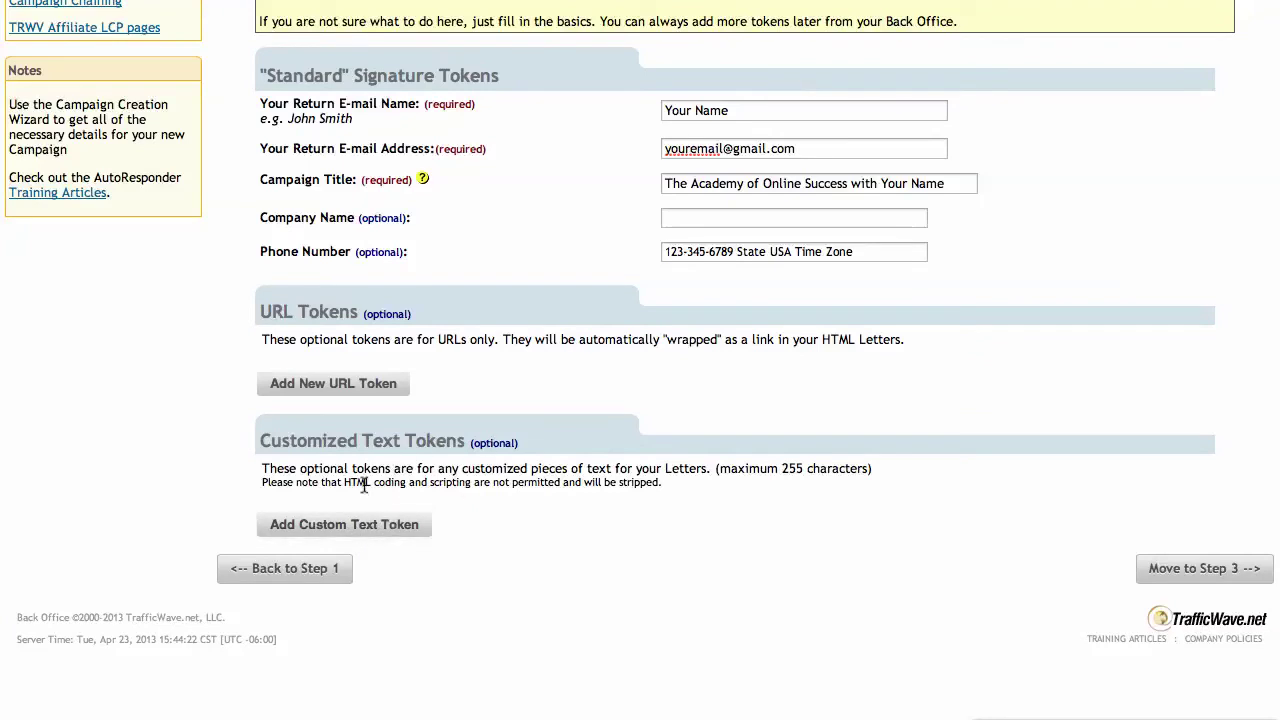
{"action": "scroll", "coordinate": [365, 484], "scroll_direction": "up", "scroll_amount": 3}
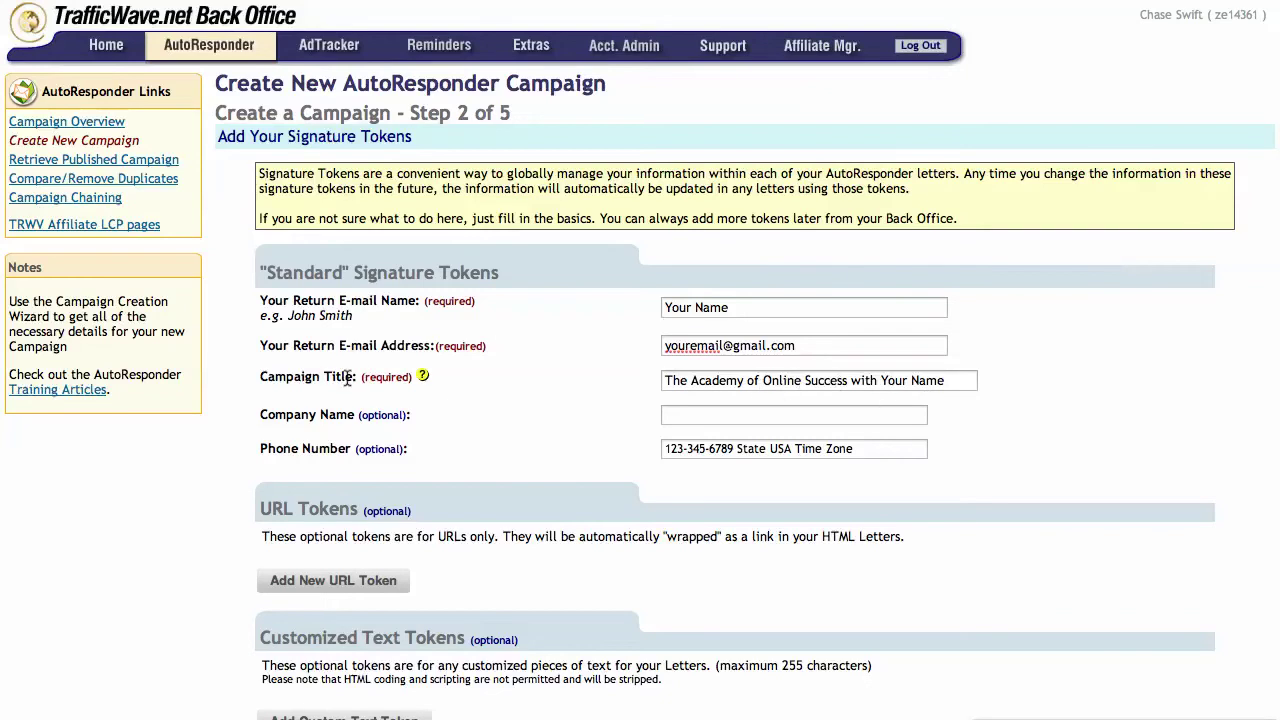
{"action": "mouse_move", "coordinate": [424, 383]}
{"action": "scroll", "coordinate": [871, 398], "scroll_direction": "down", "scroll_amount": 4}
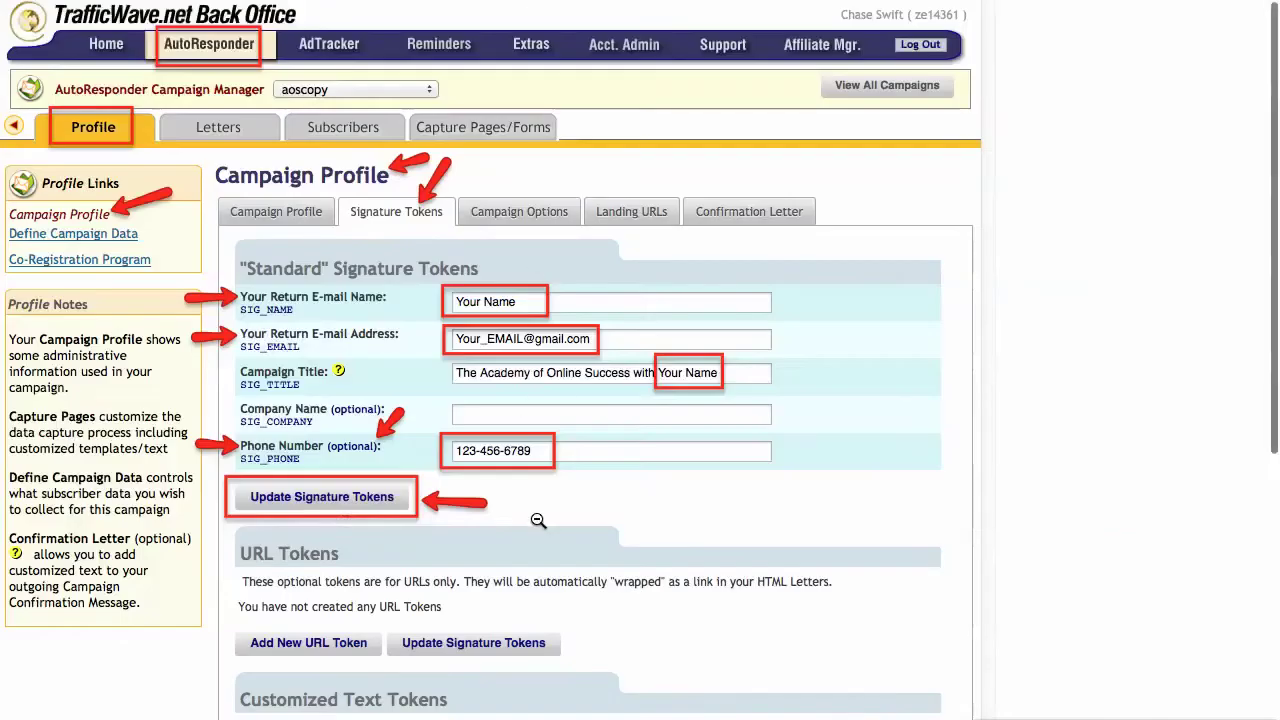
{"action": "scroll", "coordinate": [532, 515], "scroll_direction": "down", "scroll_amount": 8}
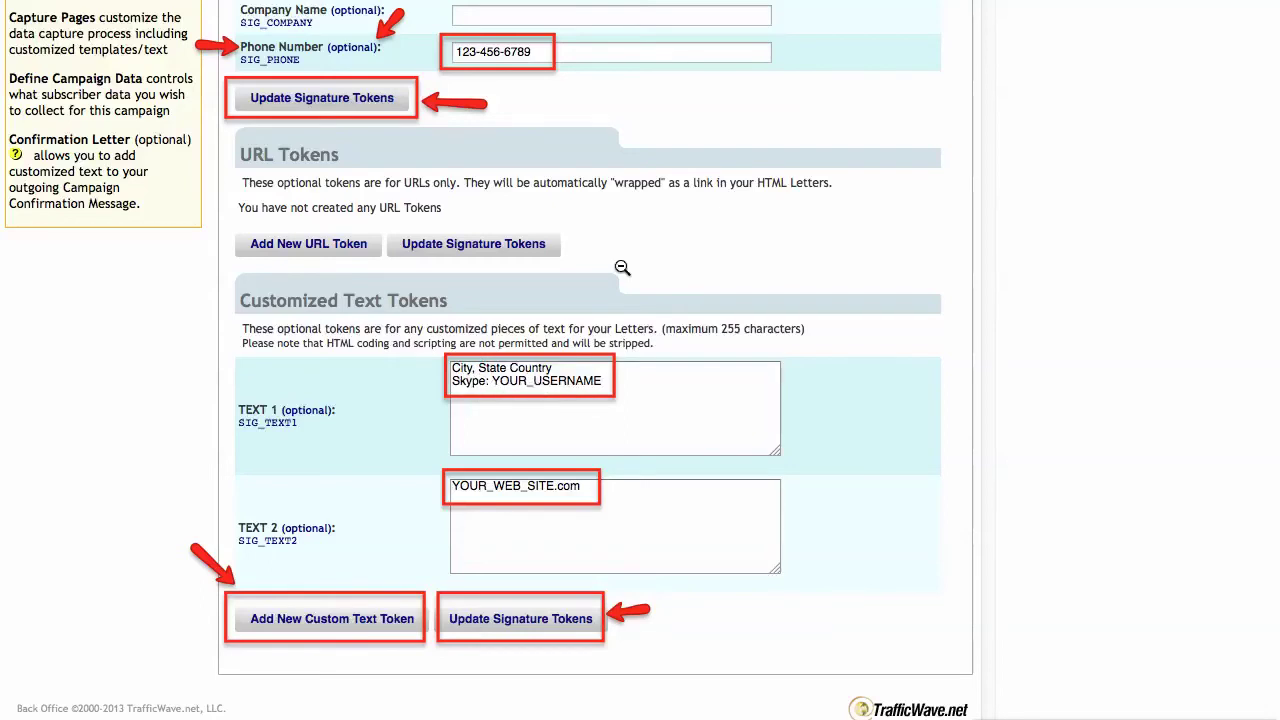
{"action": "left_click", "coordinate": [927, 4]}
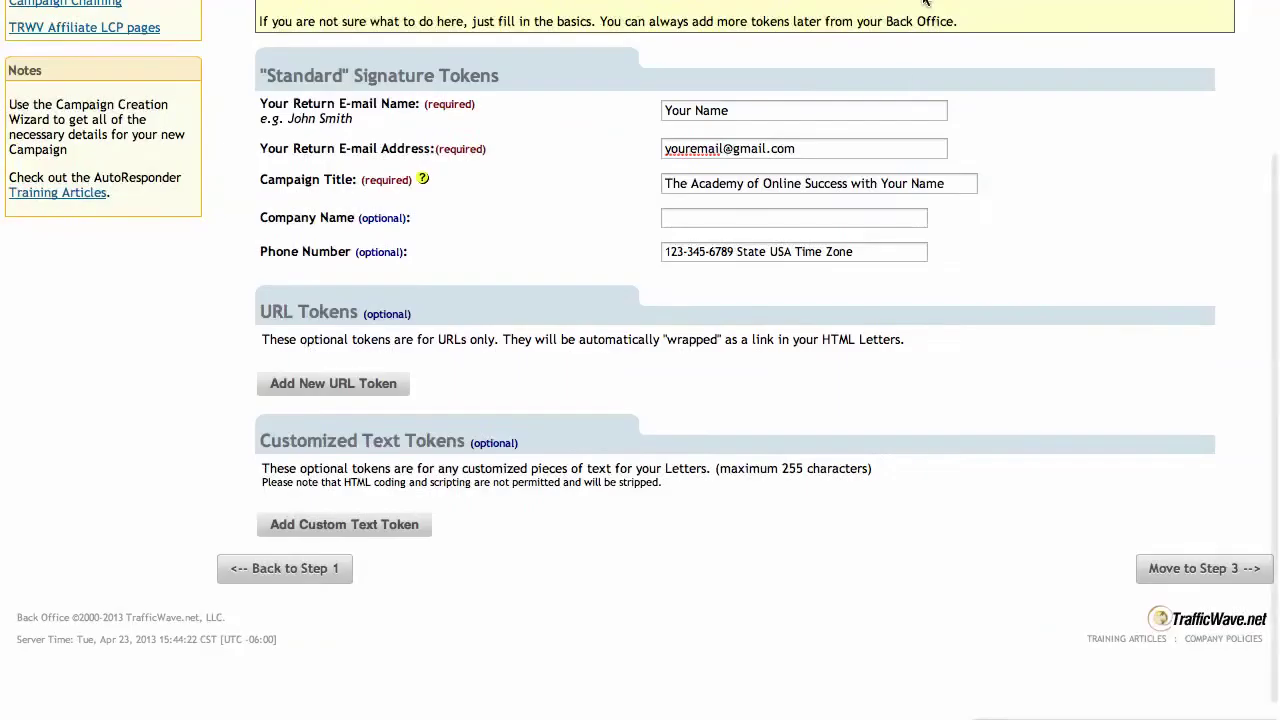
Add a custom text token and fill TEXT 1 with "City, State Country" and, on a second line, "Skype: YOUR_SKYPE_USERNAME".
{"action": "left_click", "coordinate": [366, 525]}
{"action": "scroll", "coordinate": [350, 448], "scroll_direction": "down", "scroll_amount": 3}
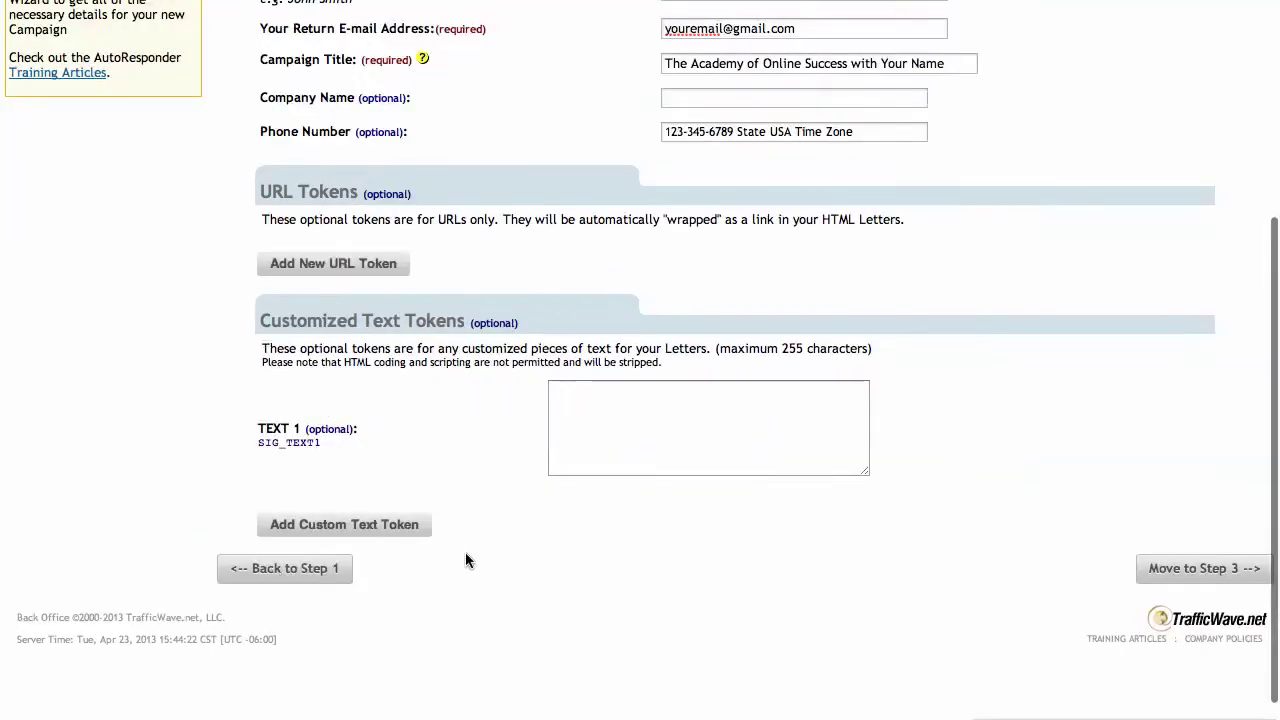
{"action": "left_click", "coordinate": [557, 403]}
{"action": "type", "text": "City"}
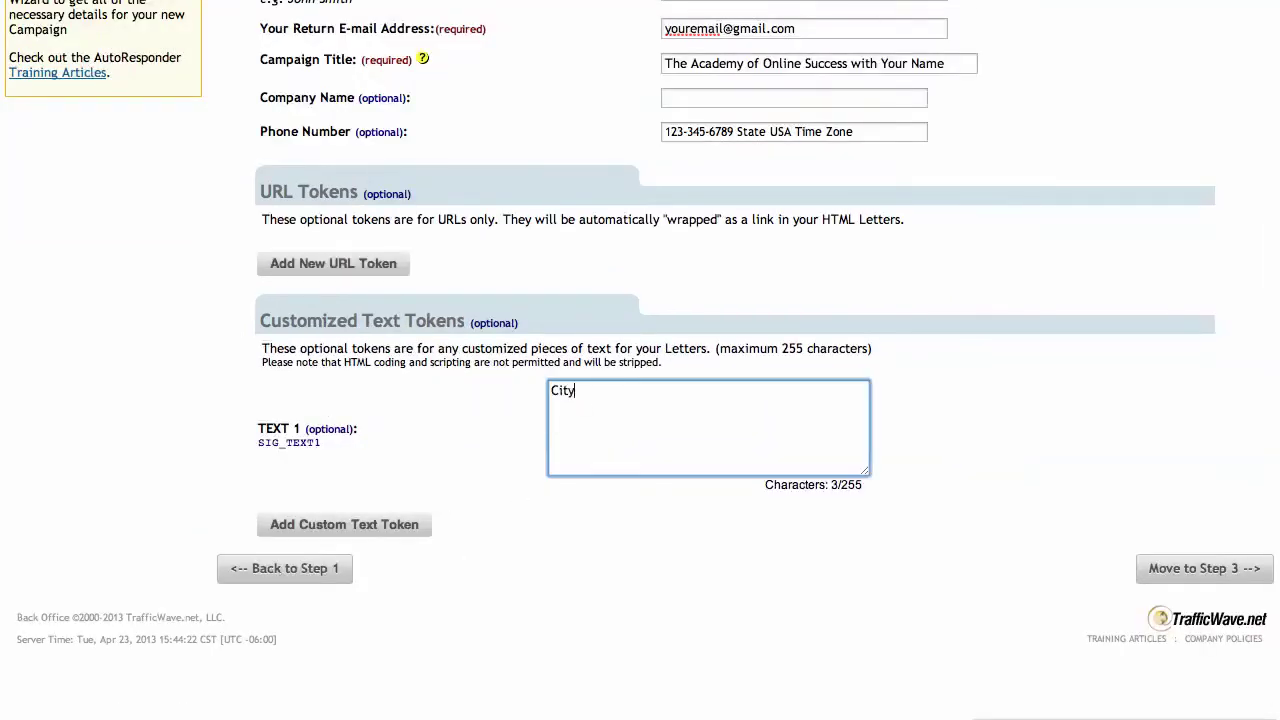
{"action": "type", "text": ", State Country "}
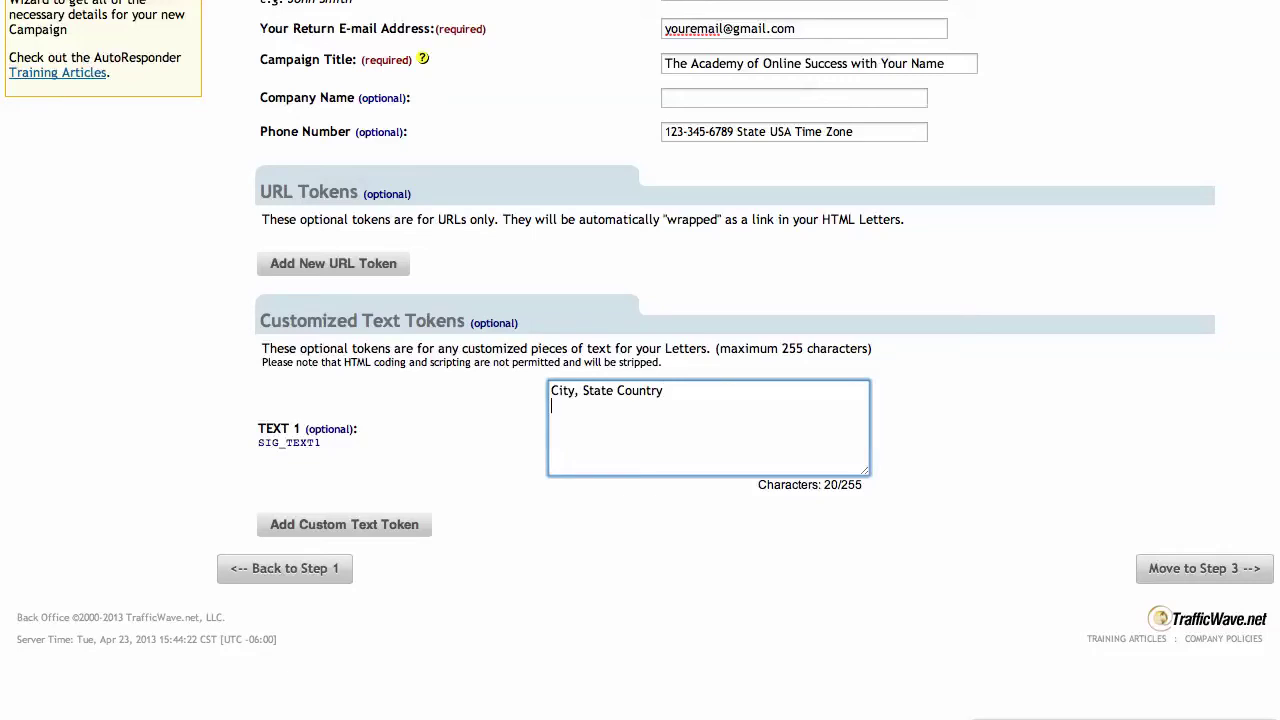
{"action": "type", "text": "Skyp"}
{"action": "type", "text": "e: YOUR_SKYPE"}
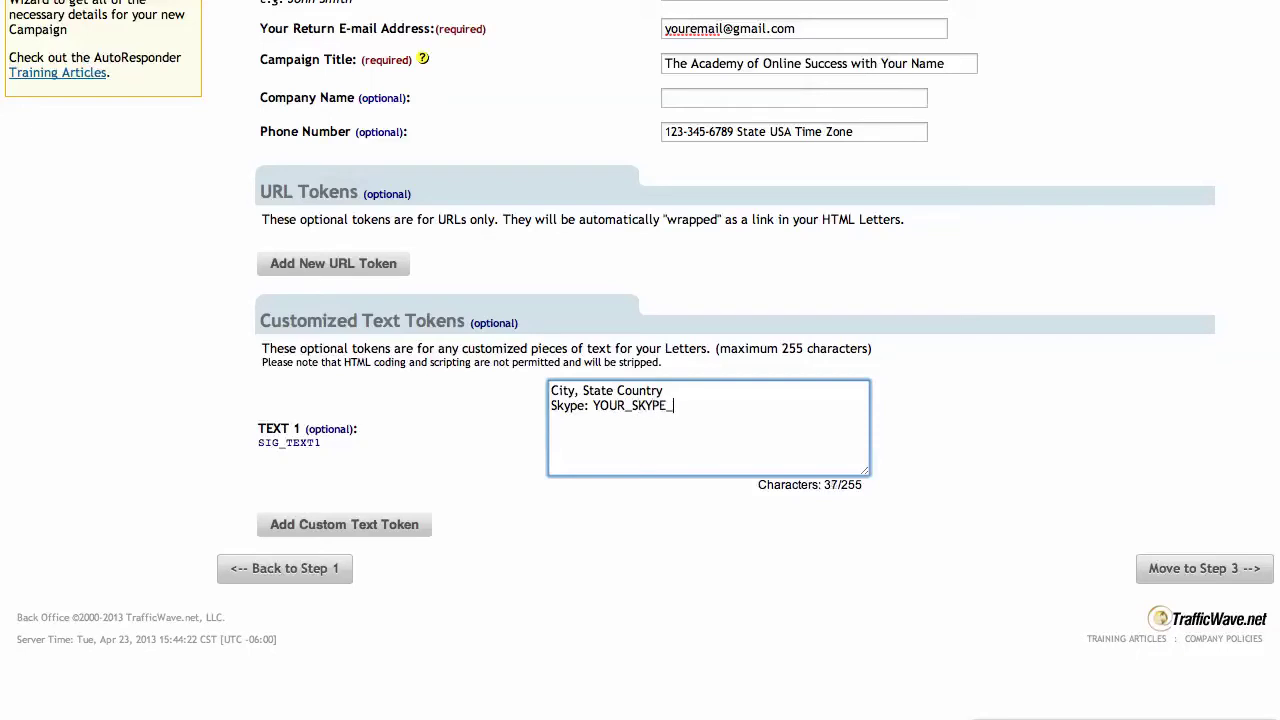
{"action": "type", "text": "_USERNAME"}
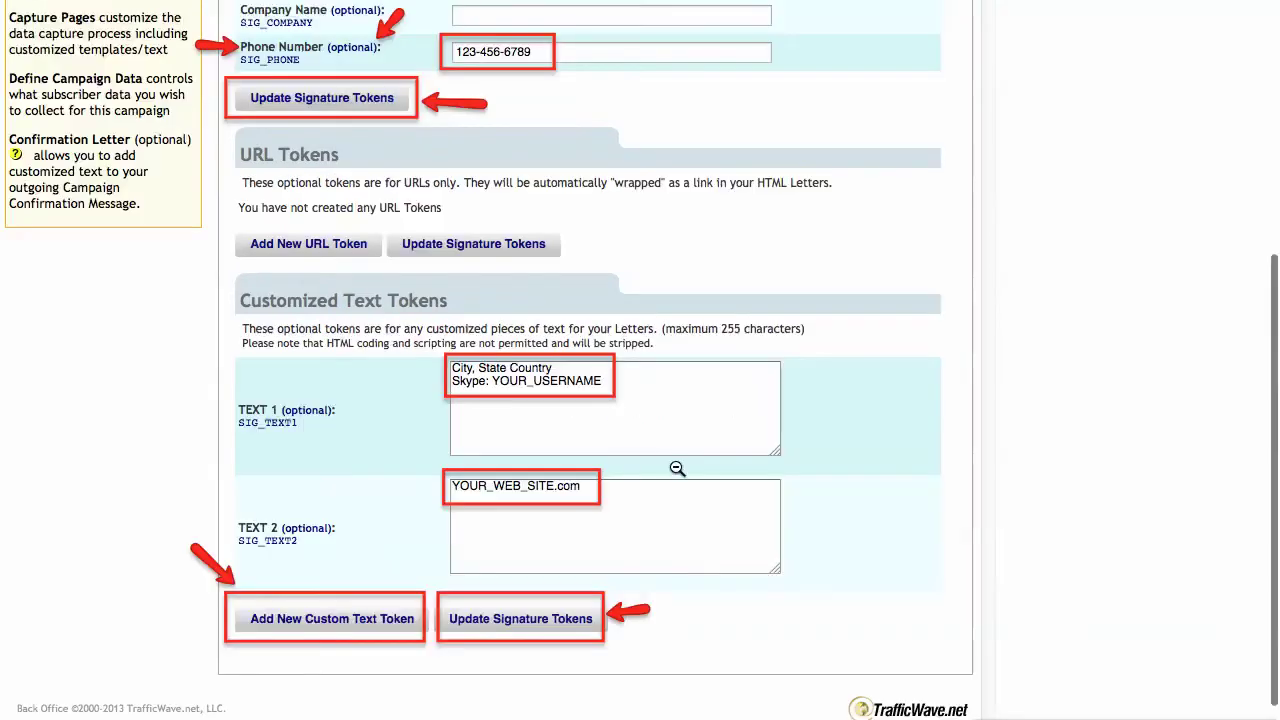
Add a second custom text token, then switch to the Academy of Online Success site and open the Marketers Vault's Affiliate Links page.
{"action": "scroll", "coordinate": [678, 469], "scroll_direction": "down", "scroll_amount": 2}
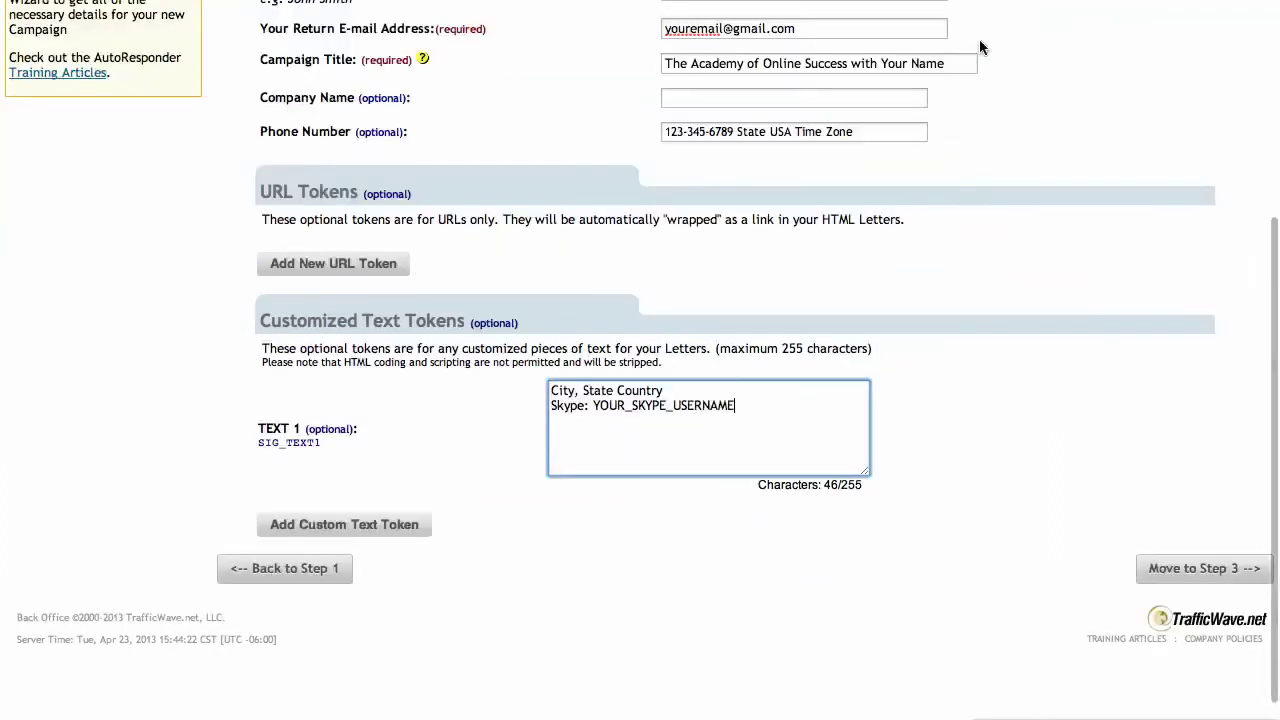
{"action": "left_click", "coordinate": [334, 528]}
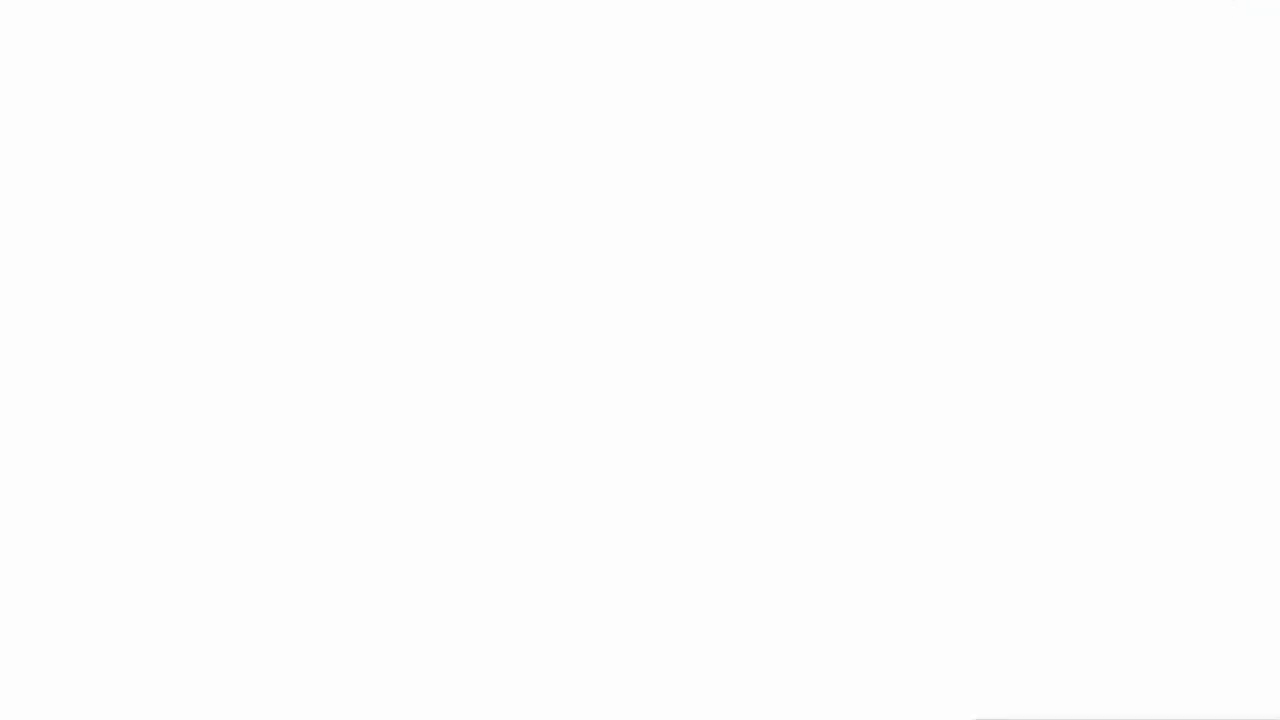
{"action": "left_click", "coordinate": [275, 2]}
{"action": "left_click", "coordinate": [514, 15]}
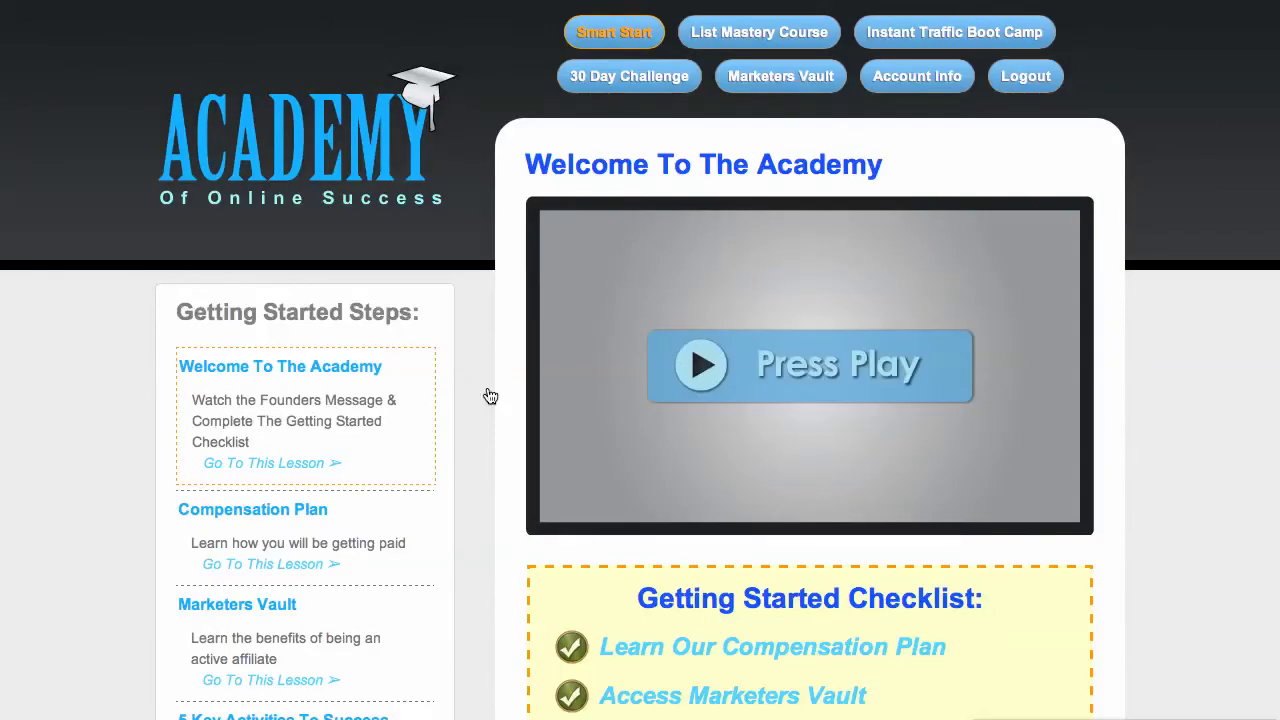
{"action": "scroll", "coordinate": [490, 396], "scroll_direction": "down", "scroll_amount": 5}
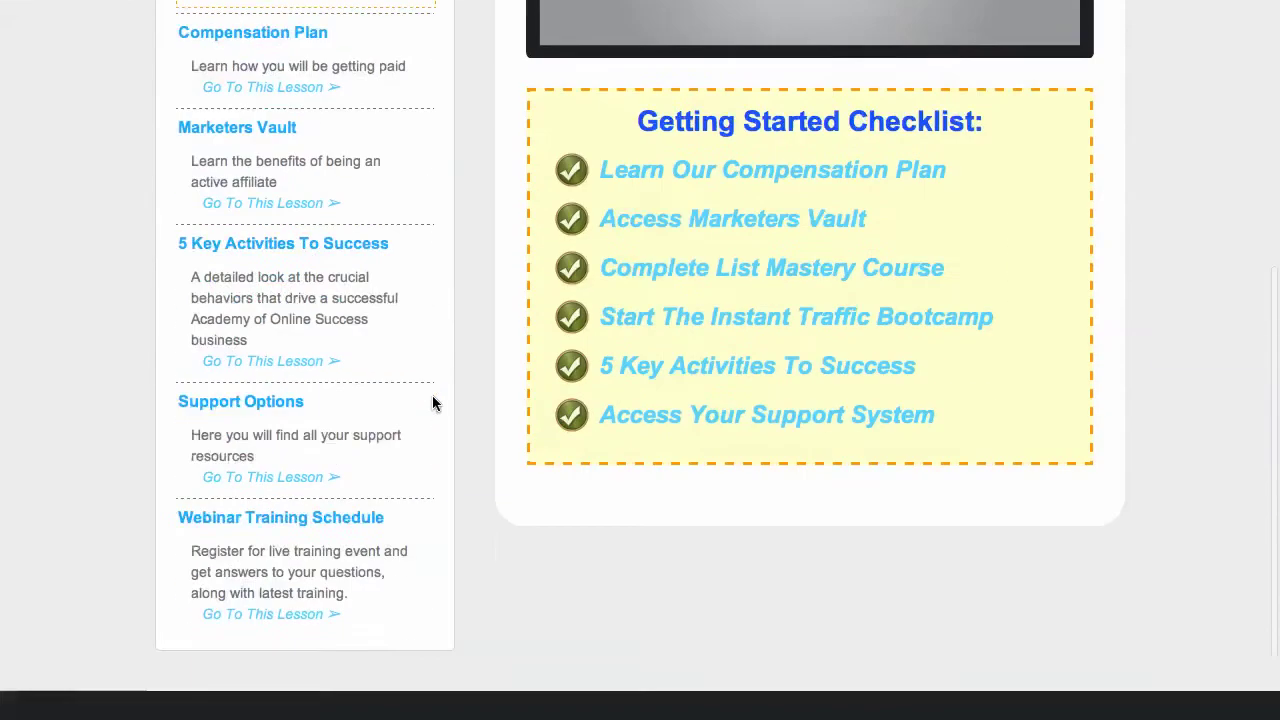
{"action": "scroll", "coordinate": [334, 366], "scroll_direction": "up", "scroll_amount": 5}
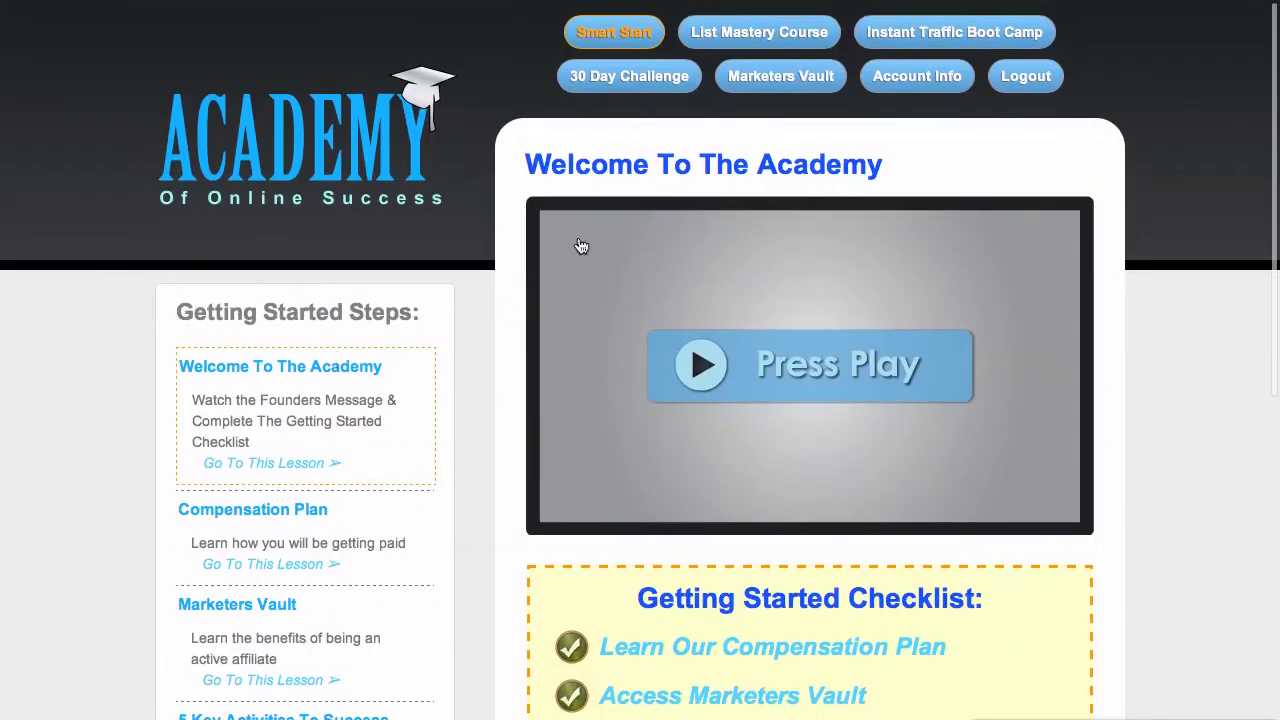
{"action": "left_click", "coordinate": [778, 78]}
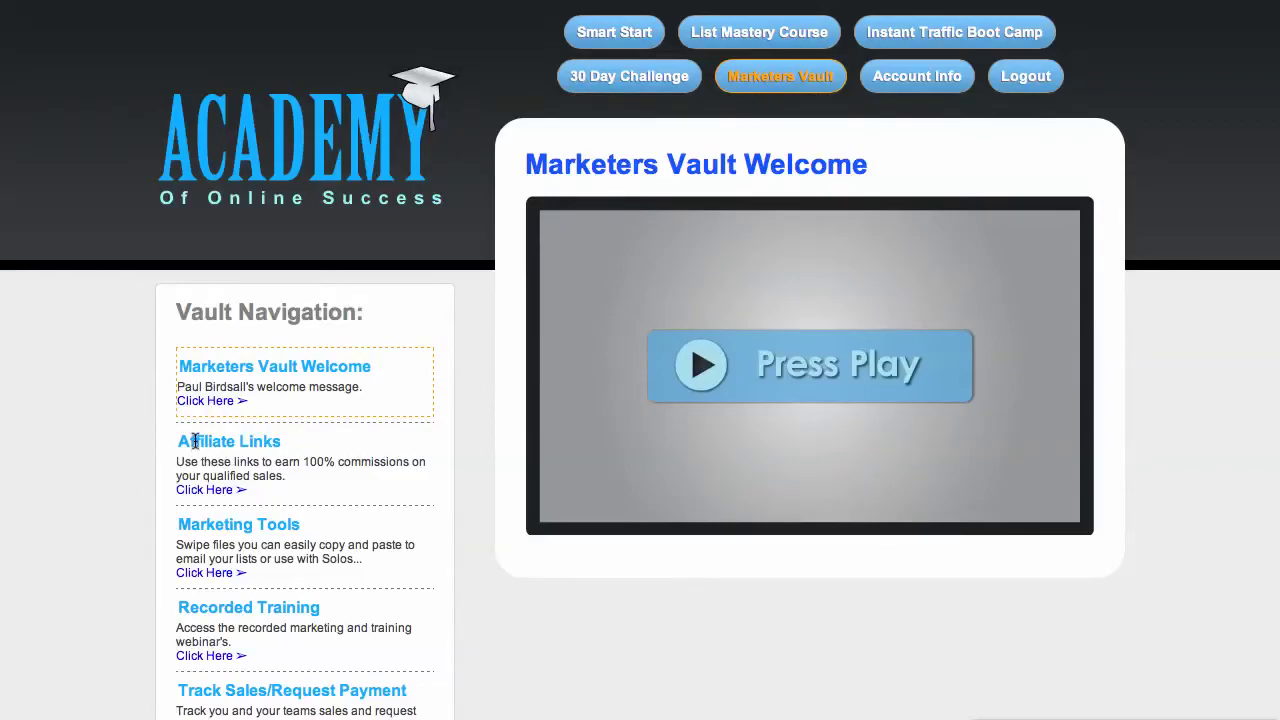
{"action": "left_click", "coordinate": [204, 492]}
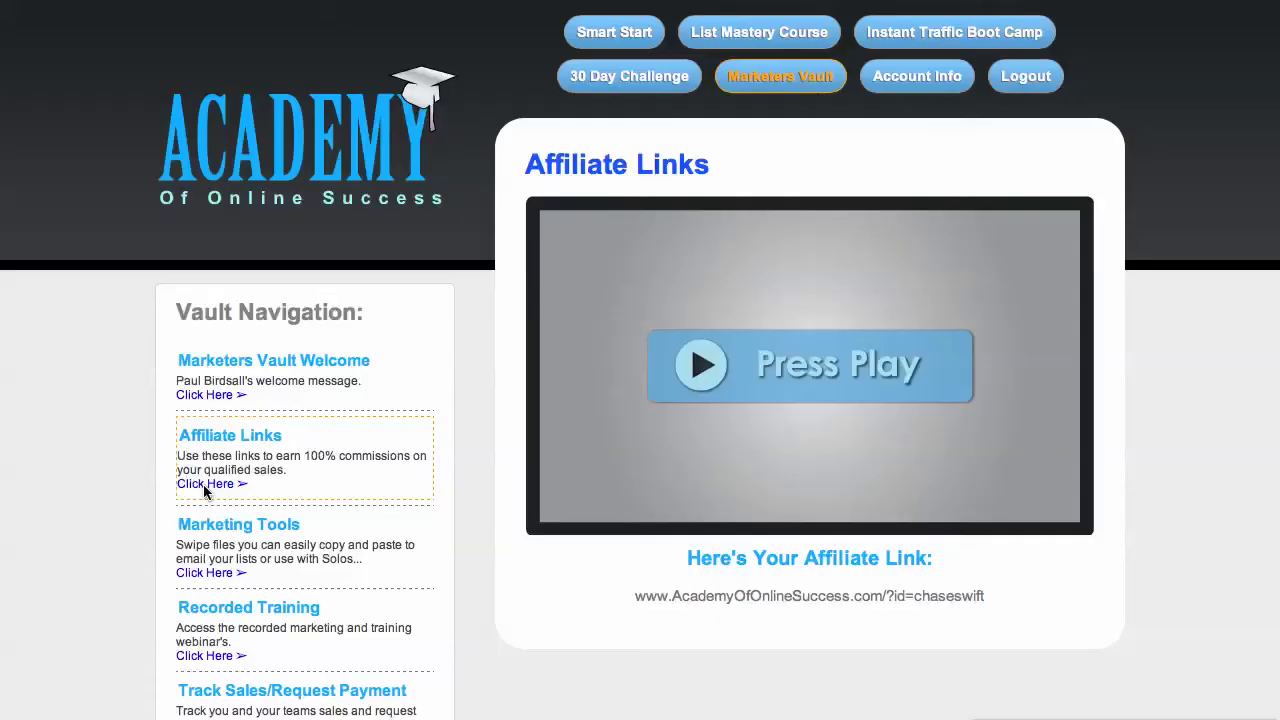
Copy the full affiliate link from the Academy page and paste it into the campaign's TEXT 2 custom token.
{"action": "left_click_drag", "start_coordinate": [637, 596], "coordinate": [1016, 603]}
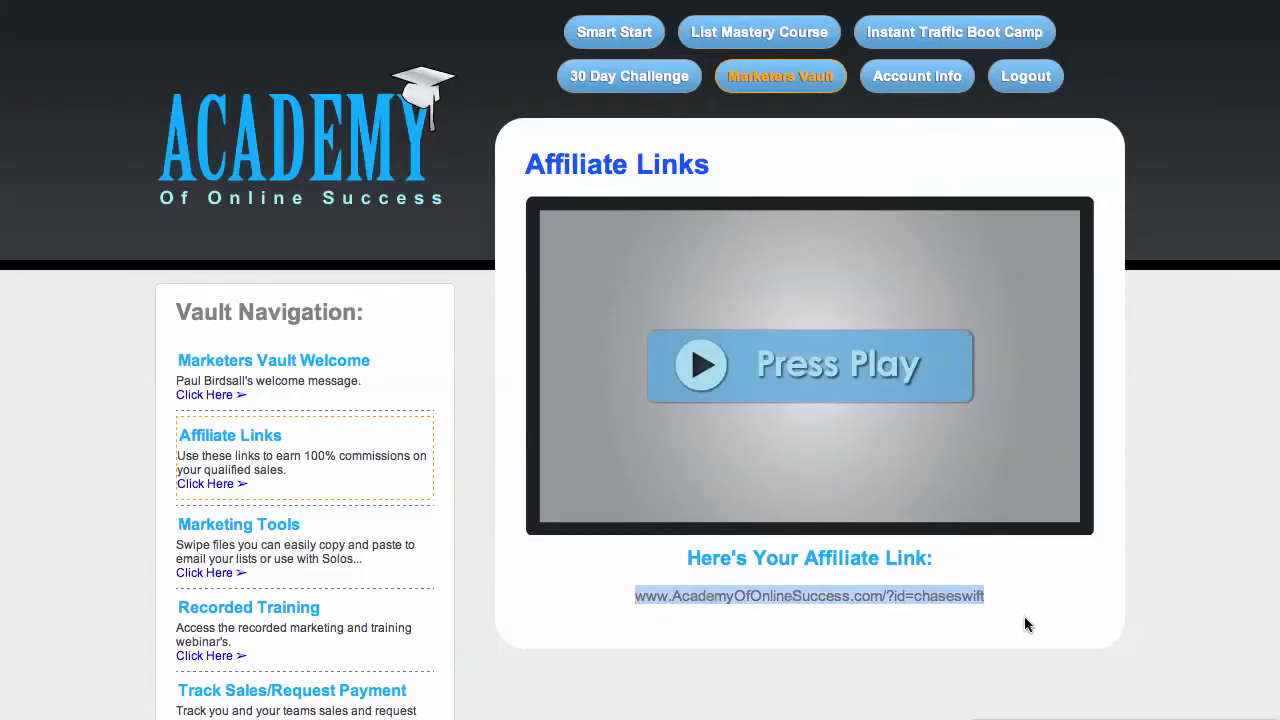
{"action": "left_click", "coordinate": [648, 600]}
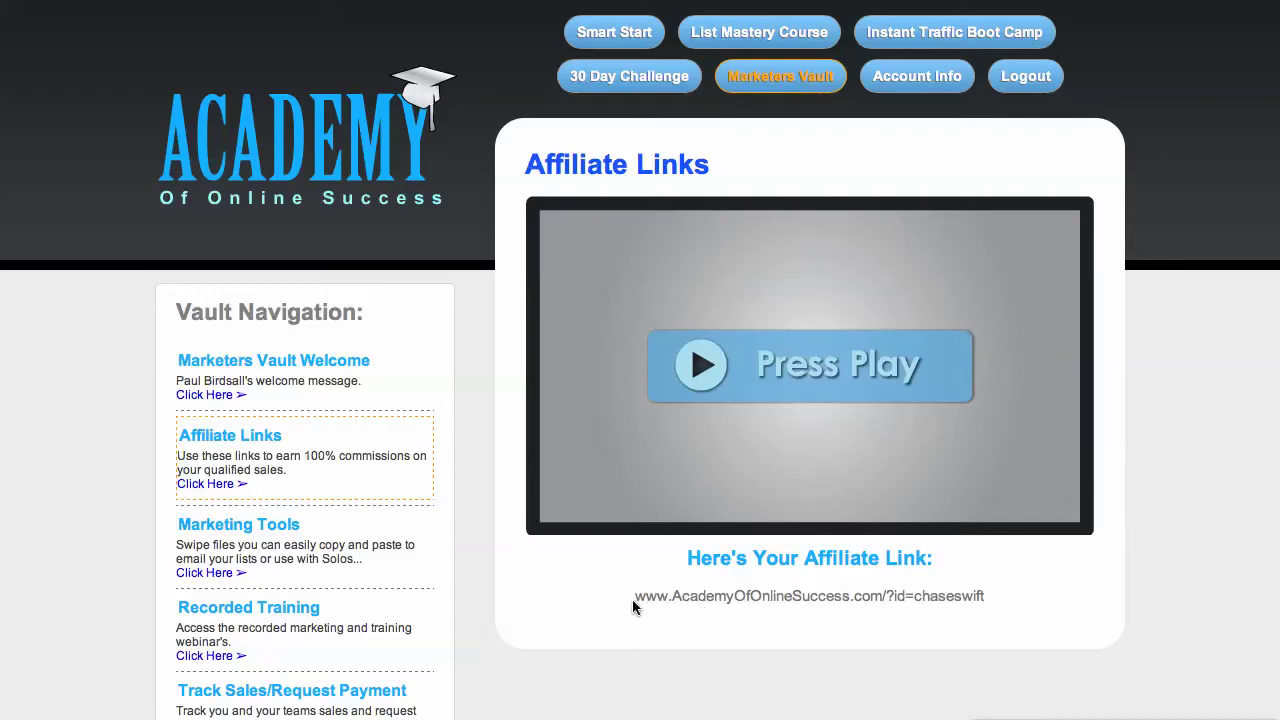
{"action": "left_click_drag", "start_coordinate": [659, 597], "coordinate": [1003, 612]}
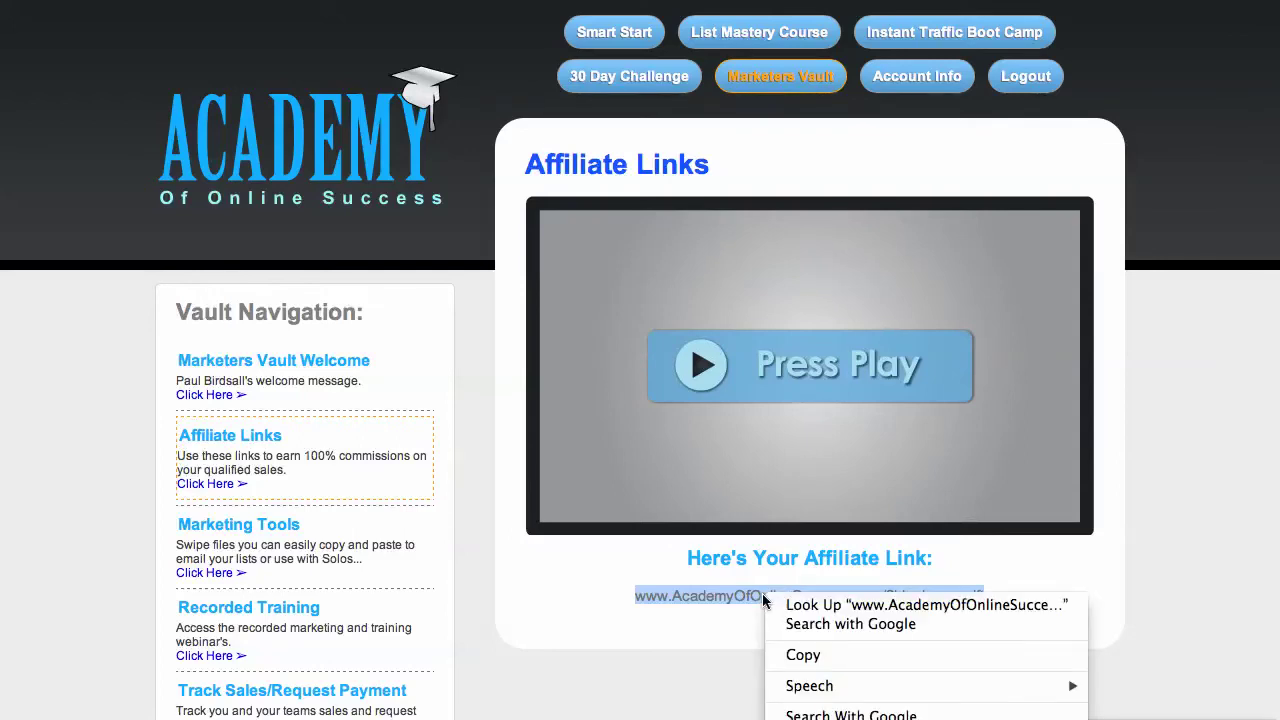
{"action": "left_click", "coordinate": [806, 655]}
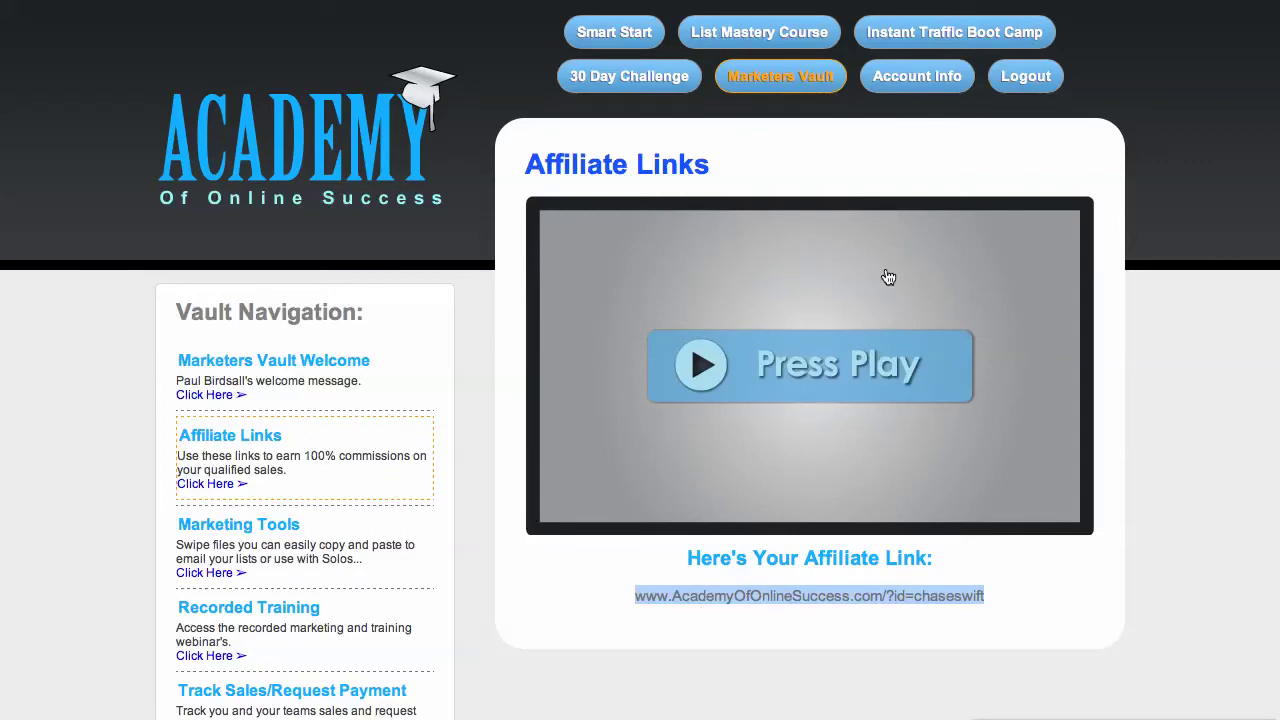
{"action": "left_click", "coordinate": [760, 2]}
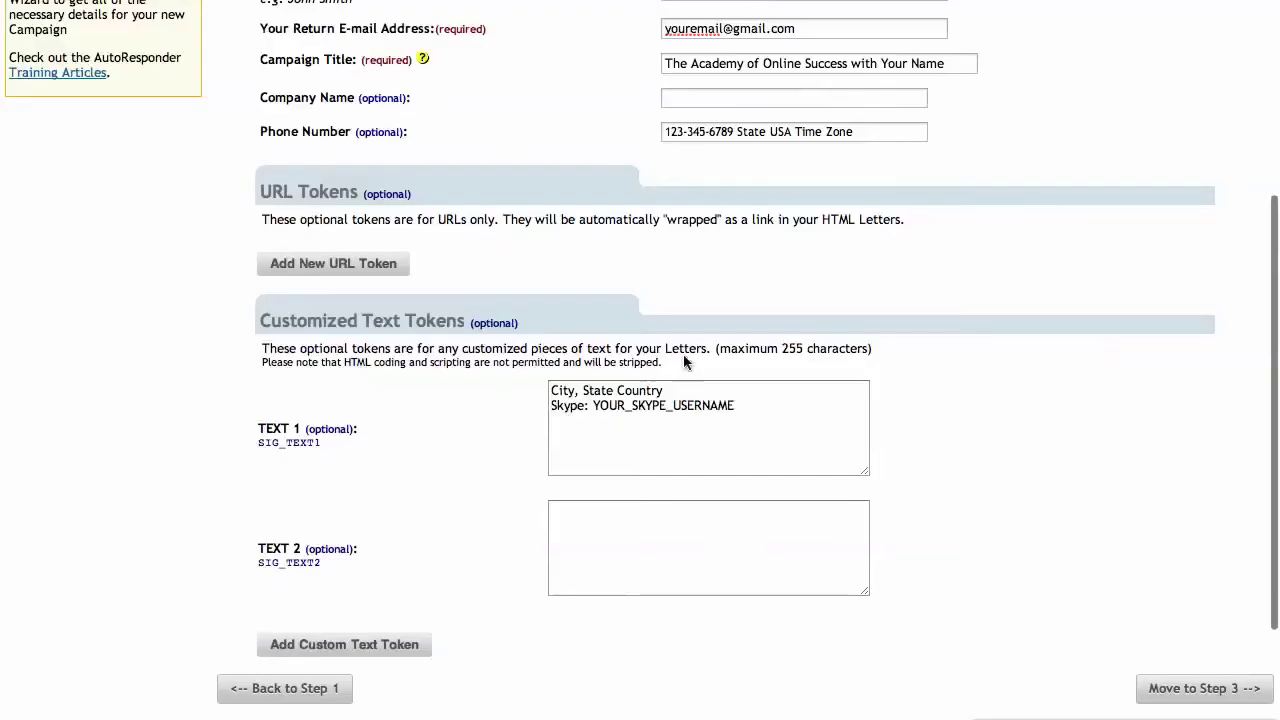
{"action": "right_click", "coordinate": [605, 523]}
{"action": "left_click", "coordinate": [628, 569]}
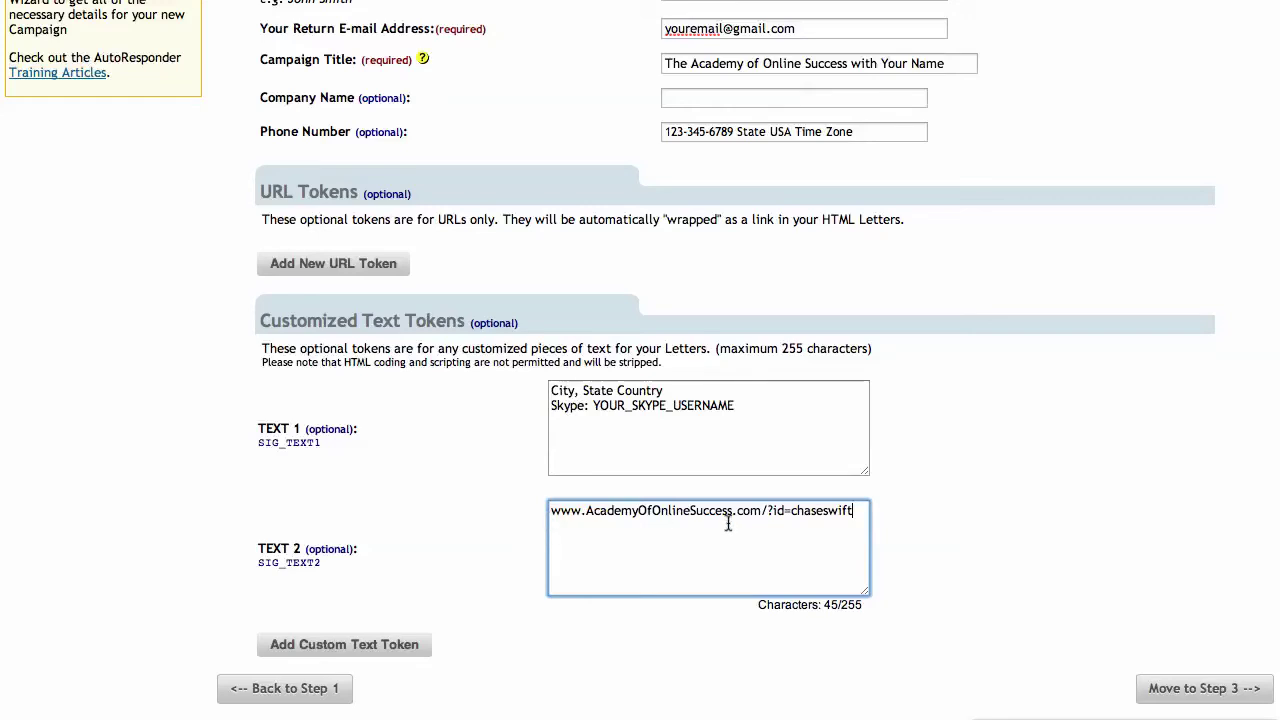
{"action": "left_click_drag", "start_coordinate": [859, 512], "coordinate": [558, 496]}
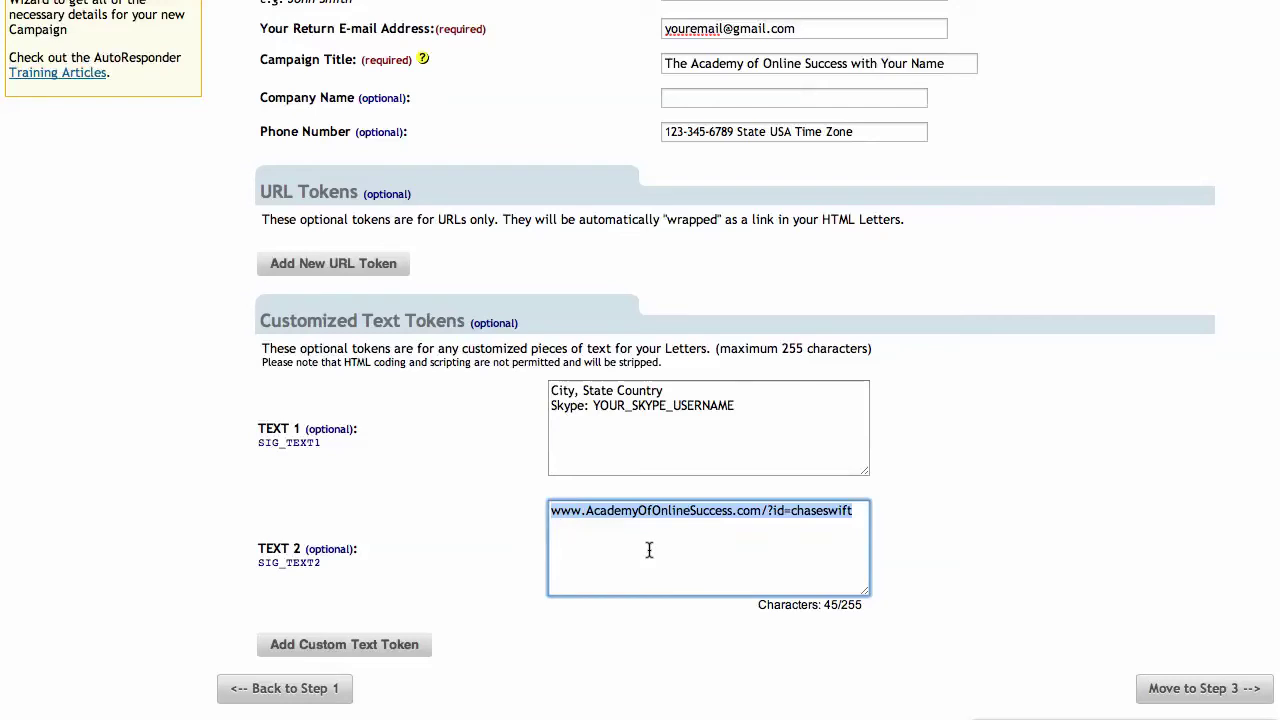
{"action": "left_click", "coordinate": [961, 552]}
{"action": "scroll", "coordinate": [963, 556], "scroll_direction": "up", "scroll_amount": 5}
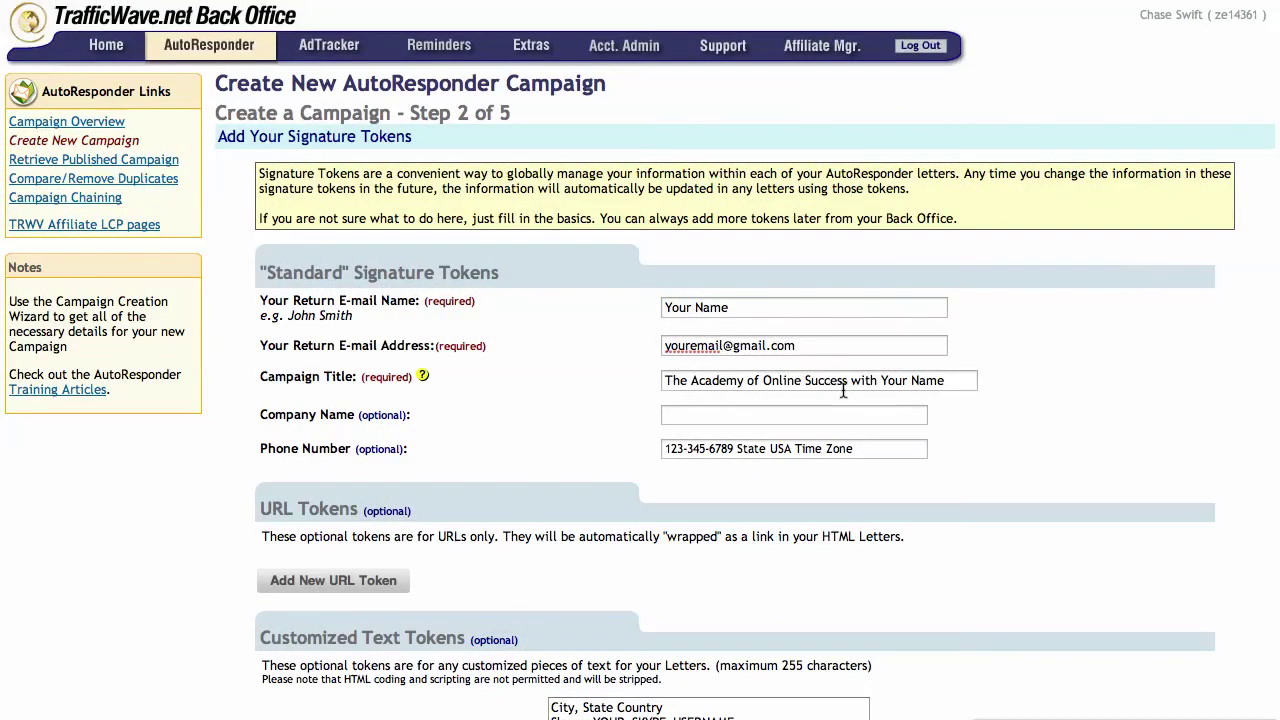
{"action": "scroll", "coordinate": [950, 388], "scroll_direction": "down", "scroll_amount": 1}
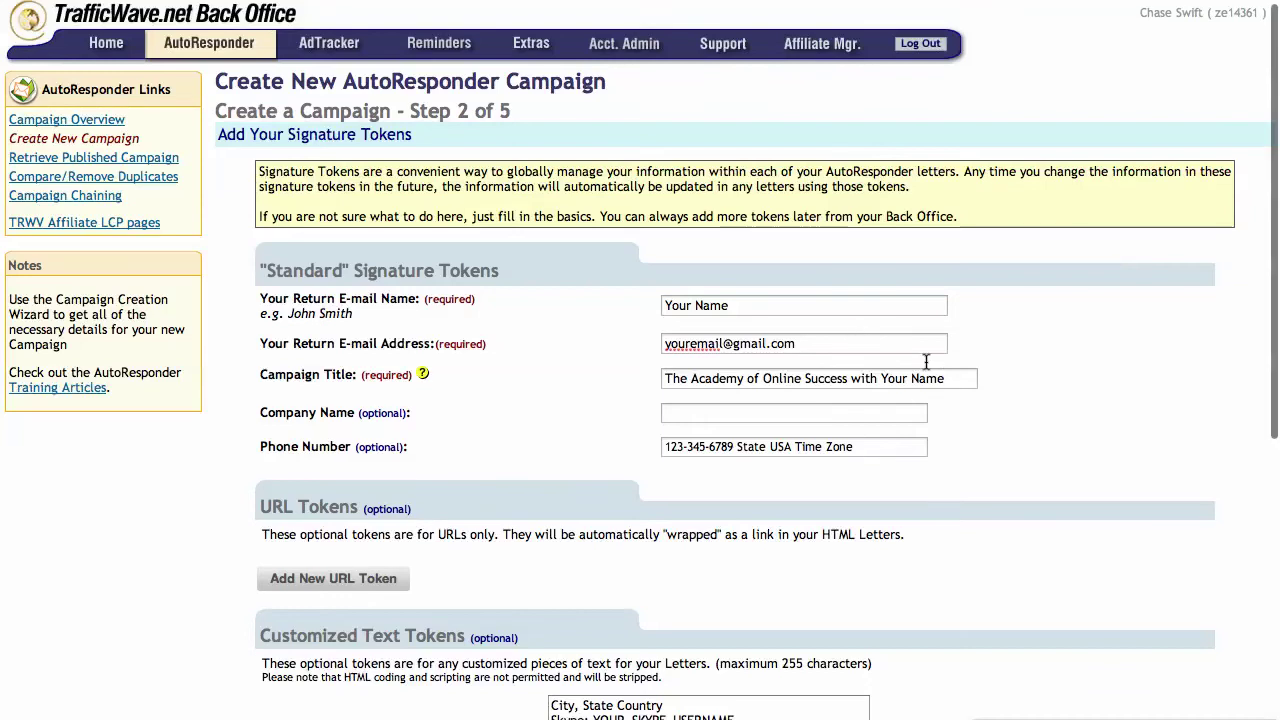
Copy the campaign title into the Facebook photo's description as a new paragraph, "Campaign Title: The Academy of Online Success with Your Name", and save it.
{"action": "left_click_drag", "start_coordinate": [952, 383], "coordinate": [764, 366]}
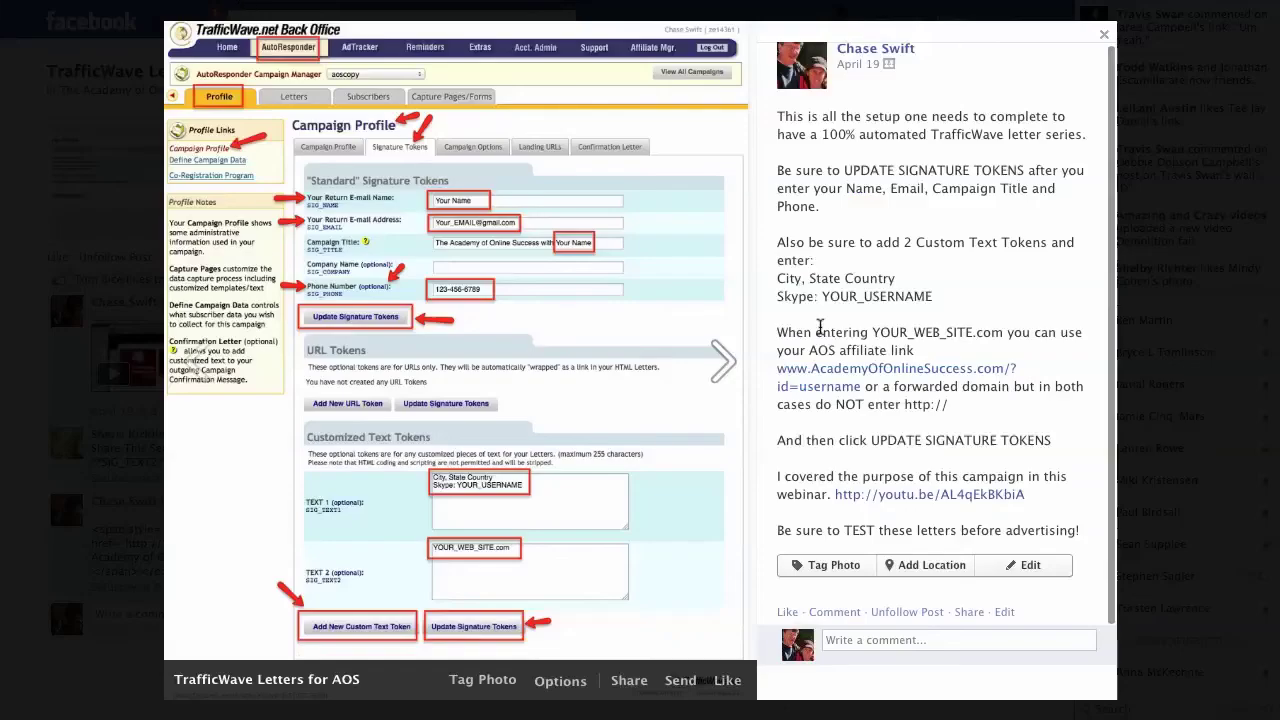
{"action": "left_click", "coordinate": [1025, 565]}
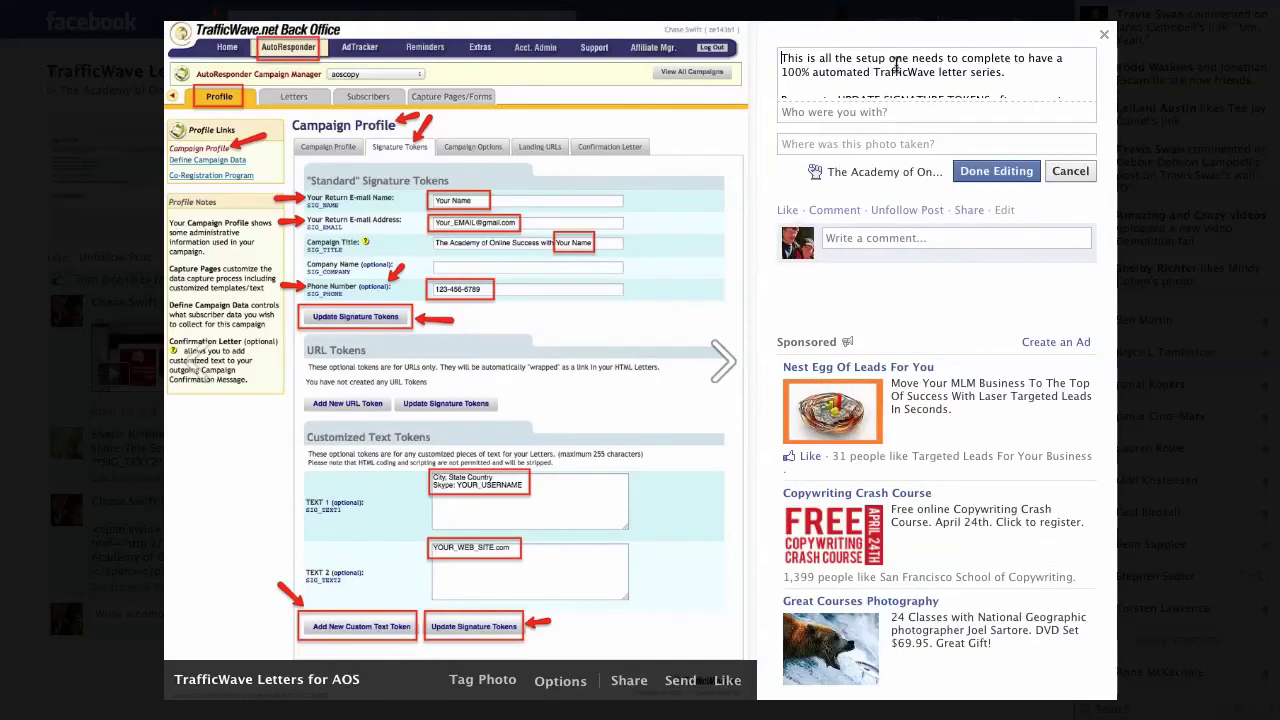
{"action": "left_click", "coordinate": [1016, 71]}
{"action": "key", "text": "Return"}
{"action": "key", "text": "Return"}
{"action": "key", "text": "ctrl+v"}
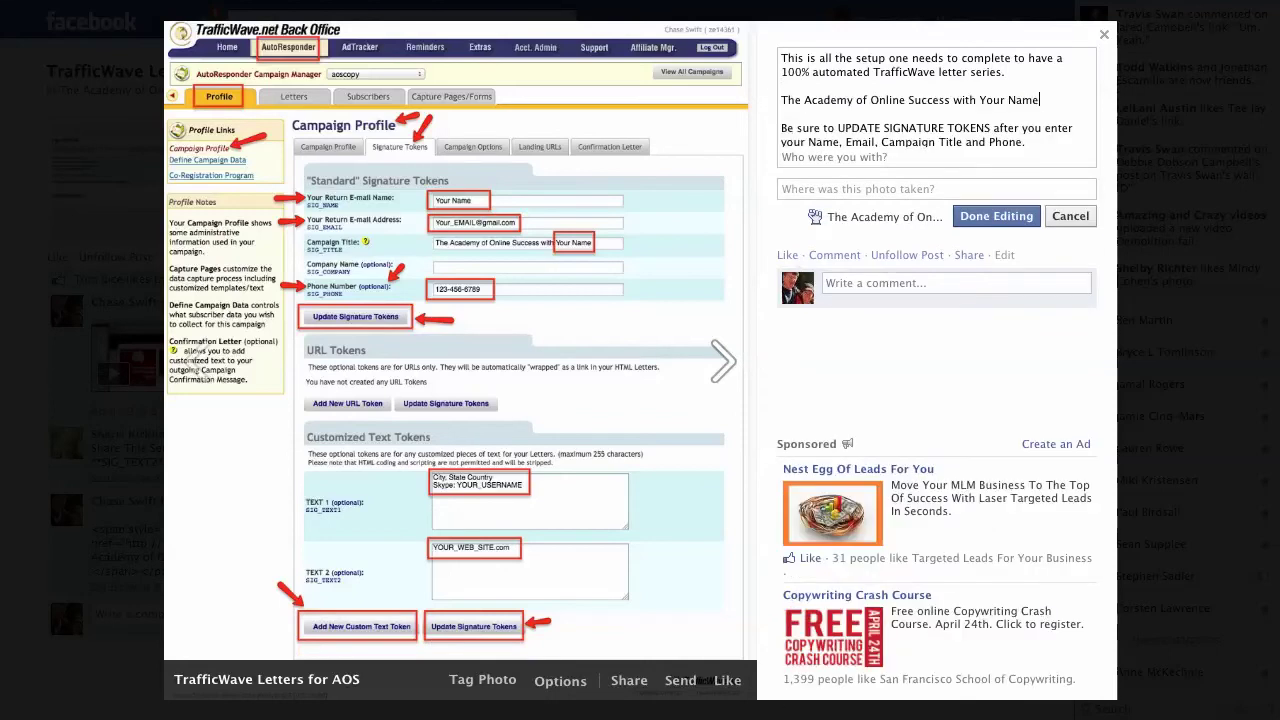
{"action": "type", "text": "Campaign Title:"}
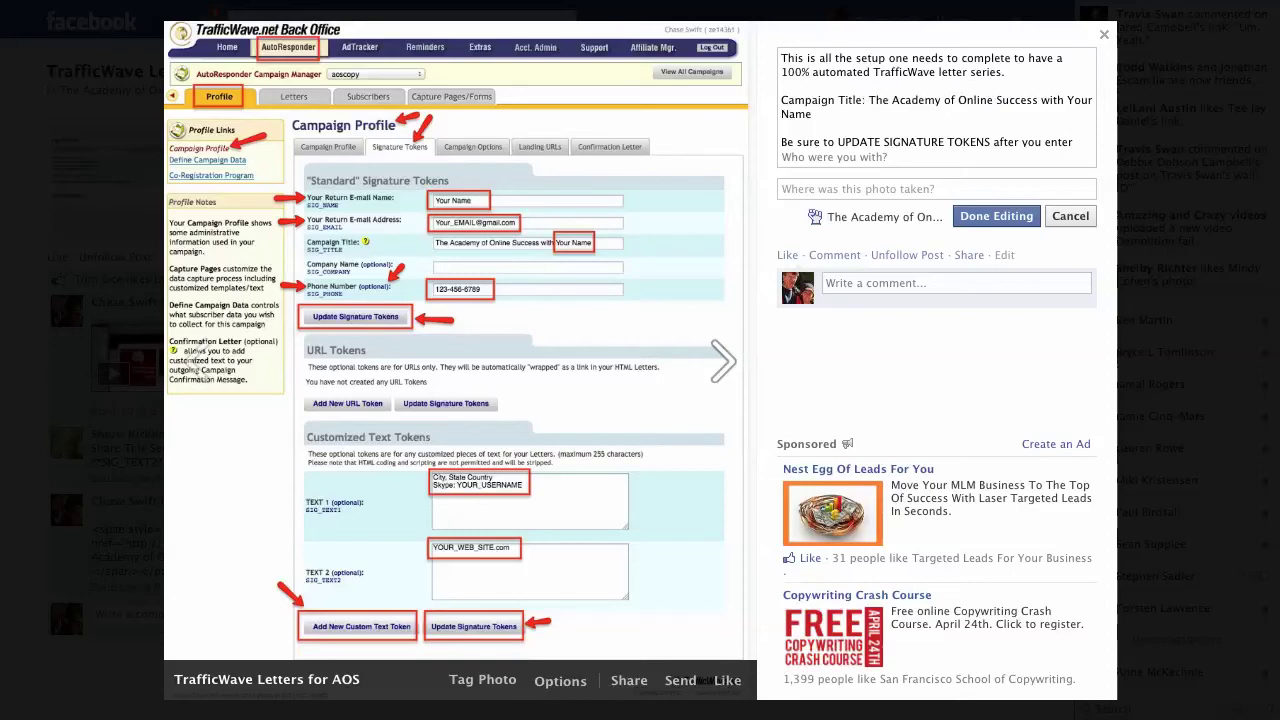
{"action": "left_click", "coordinate": [985, 222]}
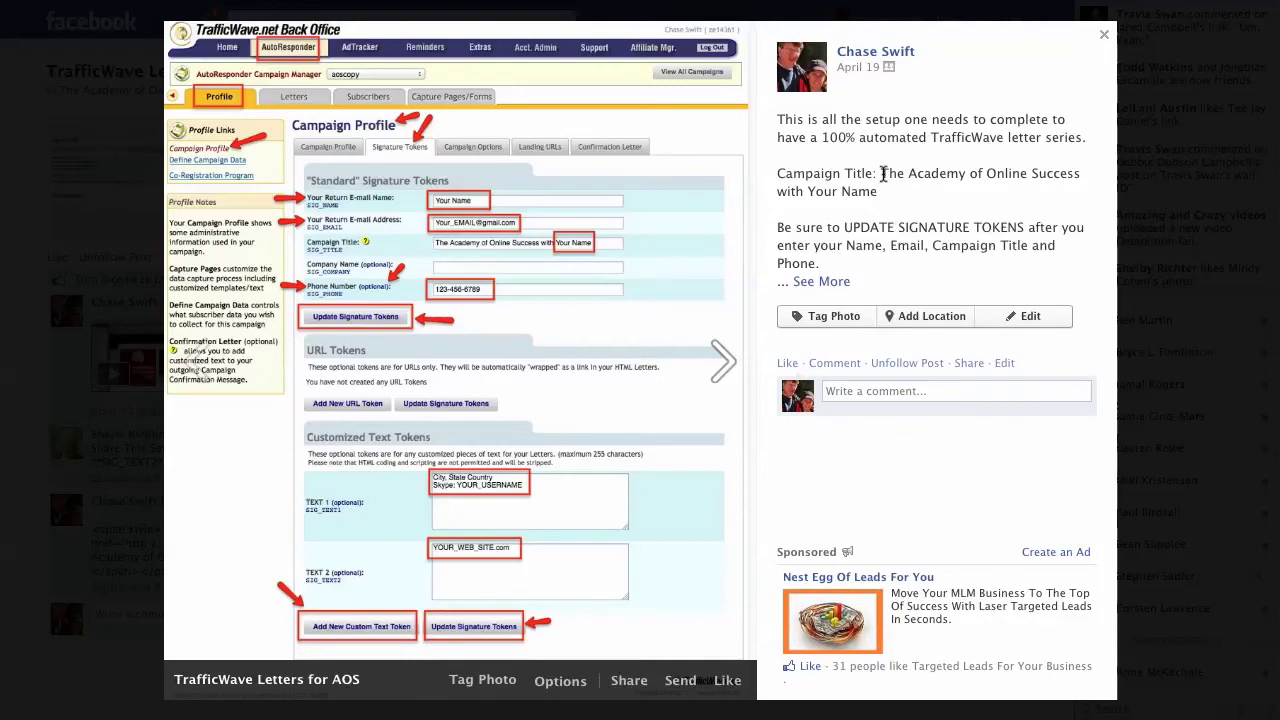
{"action": "left_click_drag", "start_coordinate": [883, 173], "coordinate": [878, 191]}
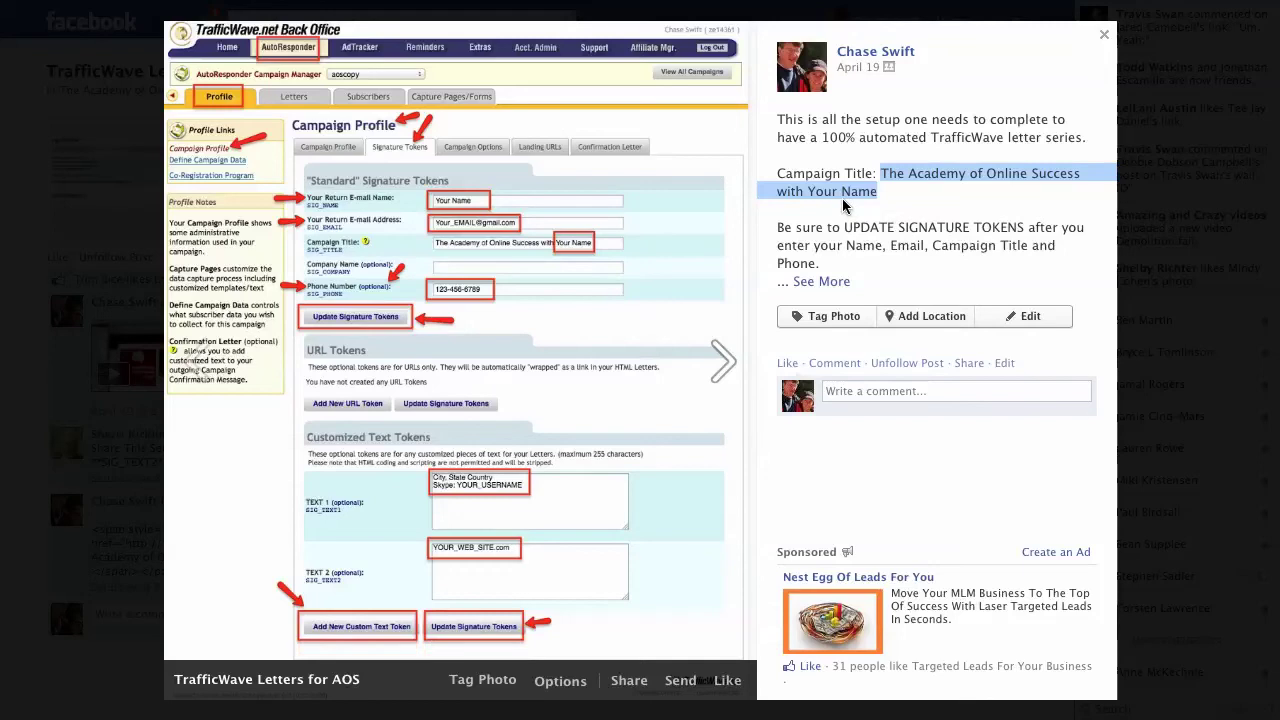
{"action": "left_click", "coordinate": [831, 281]}
{"action": "scroll", "coordinate": [908, 258], "scroll_direction": "down", "scroll_amount": 1}
{"action": "left_click_drag", "start_coordinate": [776, 280], "coordinate": [905, 310]}
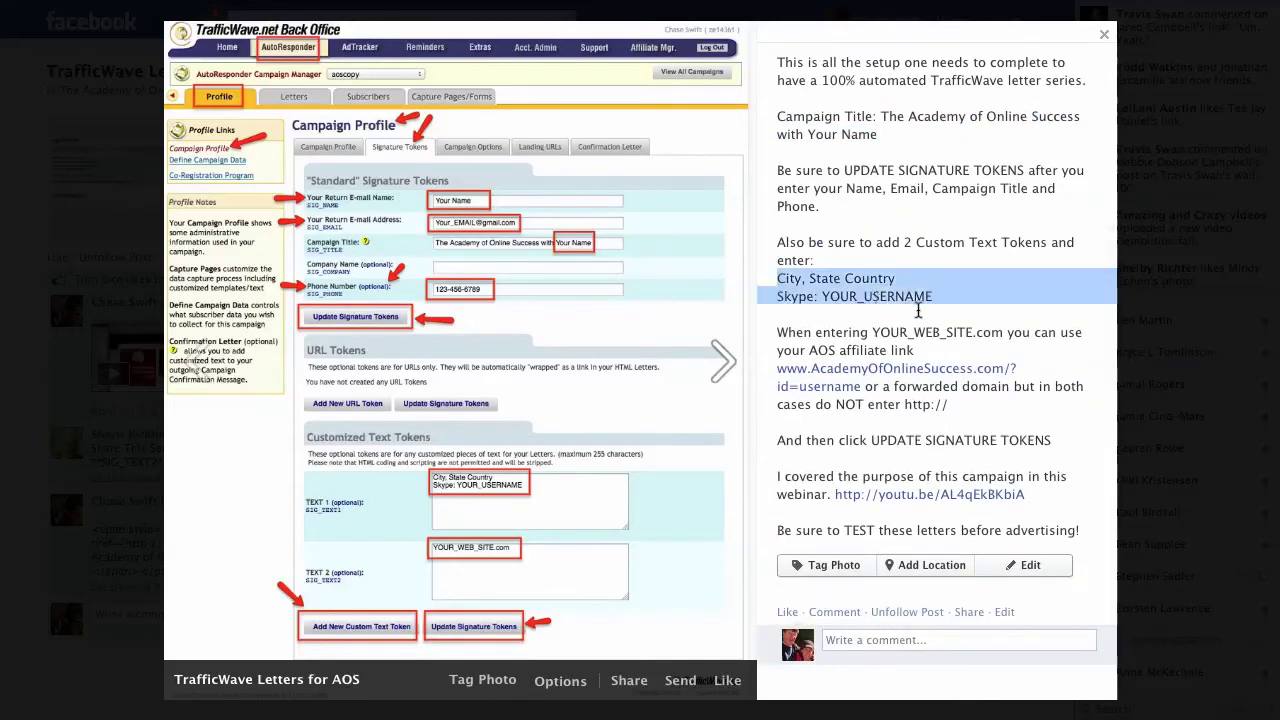
{"action": "left_click_drag", "start_coordinate": [860, 392], "coordinate": [779, 366]}
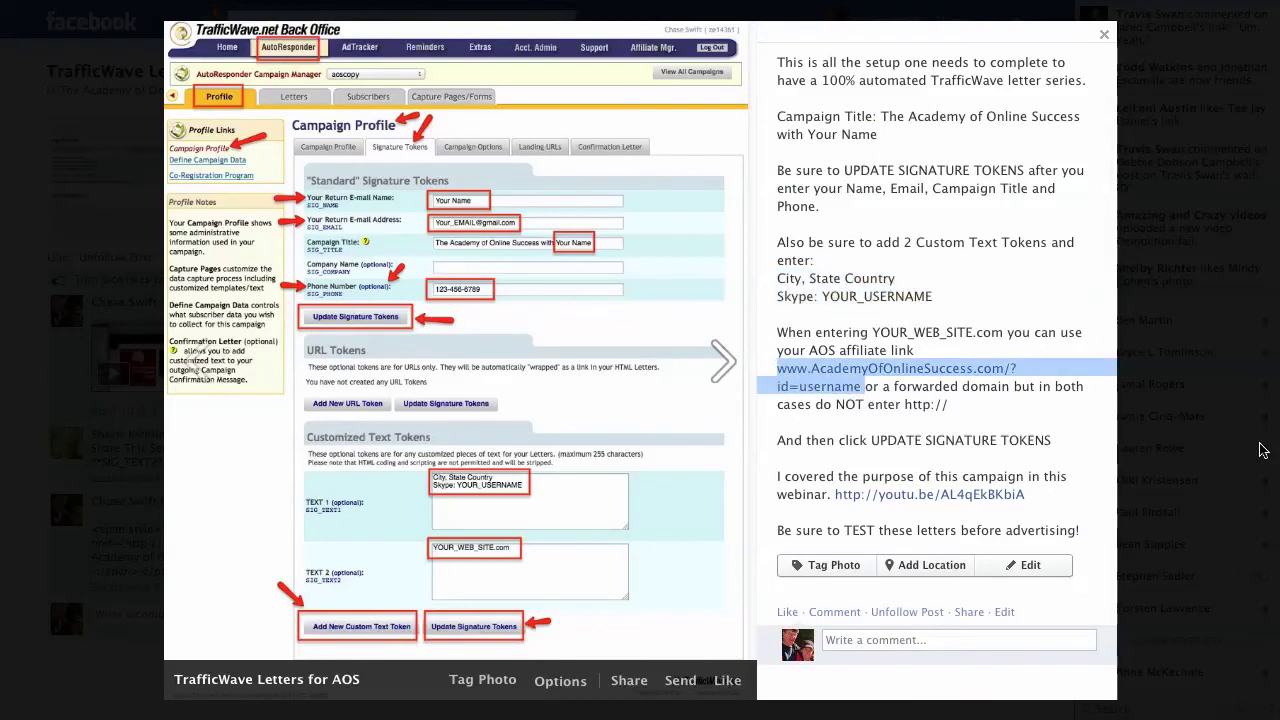
{"action": "left_click_drag", "start_coordinate": [815, 404], "coordinate": [966, 422]}
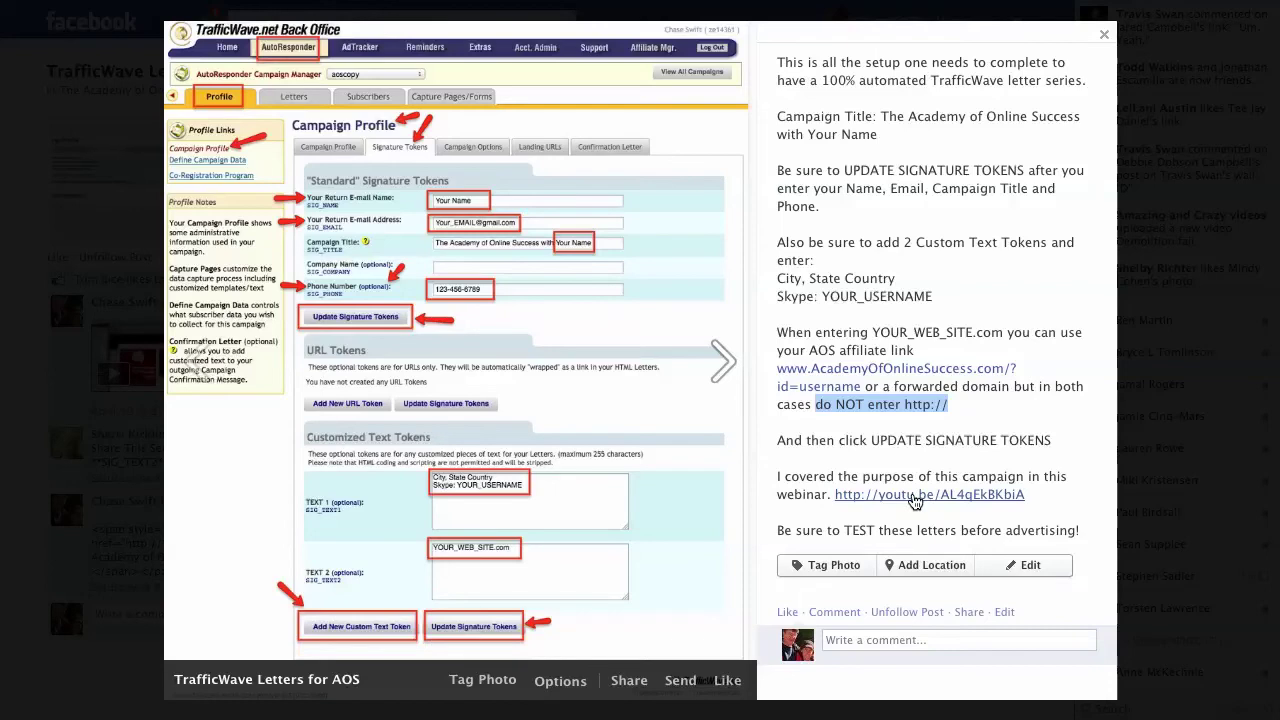
{"action": "left_click", "coordinate": [888, 393]}
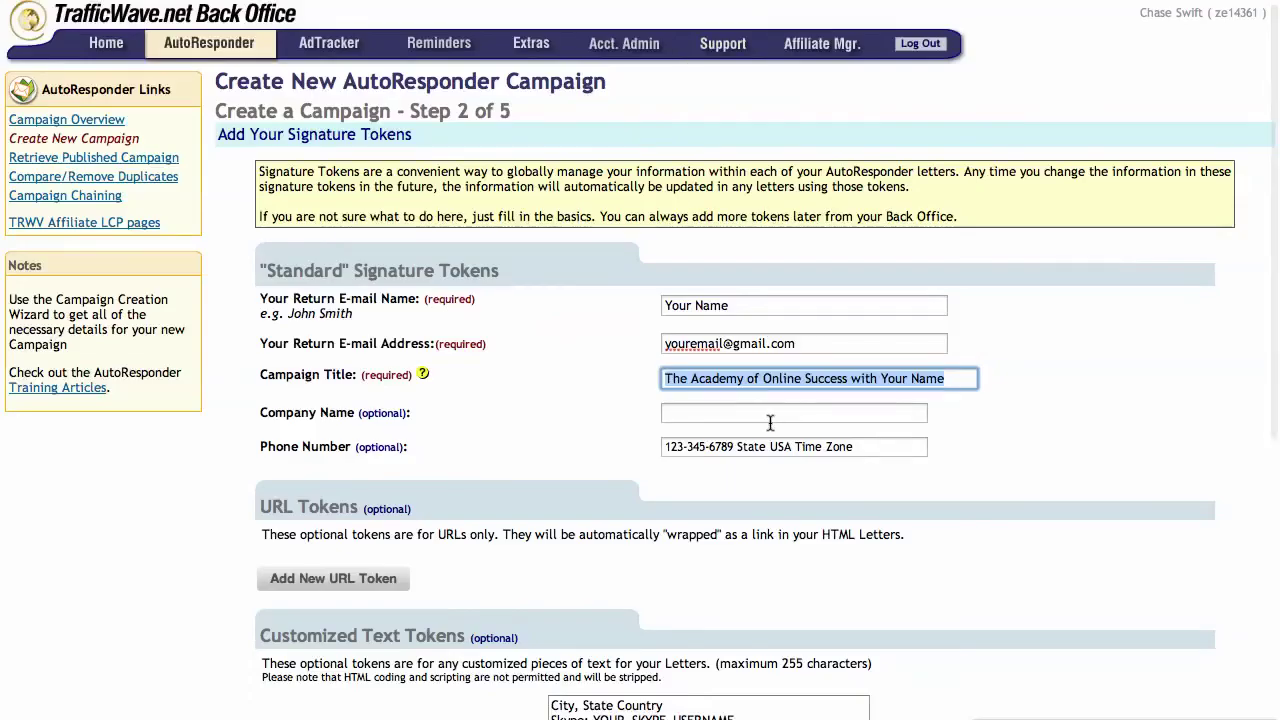
Check the filled standard signature tokens and both customized text tokens in the TrafficWave campaign form.
{"action": "scroll", "coordinate": [770, 423], "scroll_direction": "down", "scroll_amount": 5}
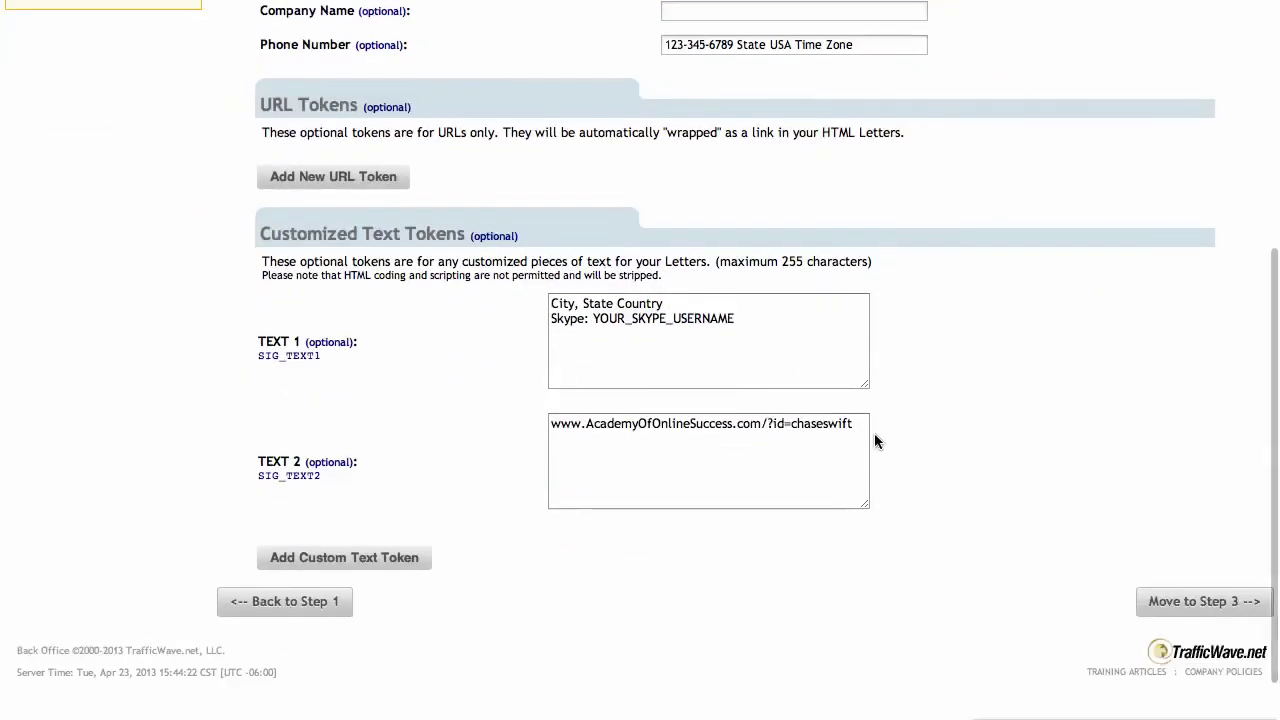
{"action": "scroll", "coordinate": [874, 441], "scroll_direction": "up", "scroll_amount": 3}
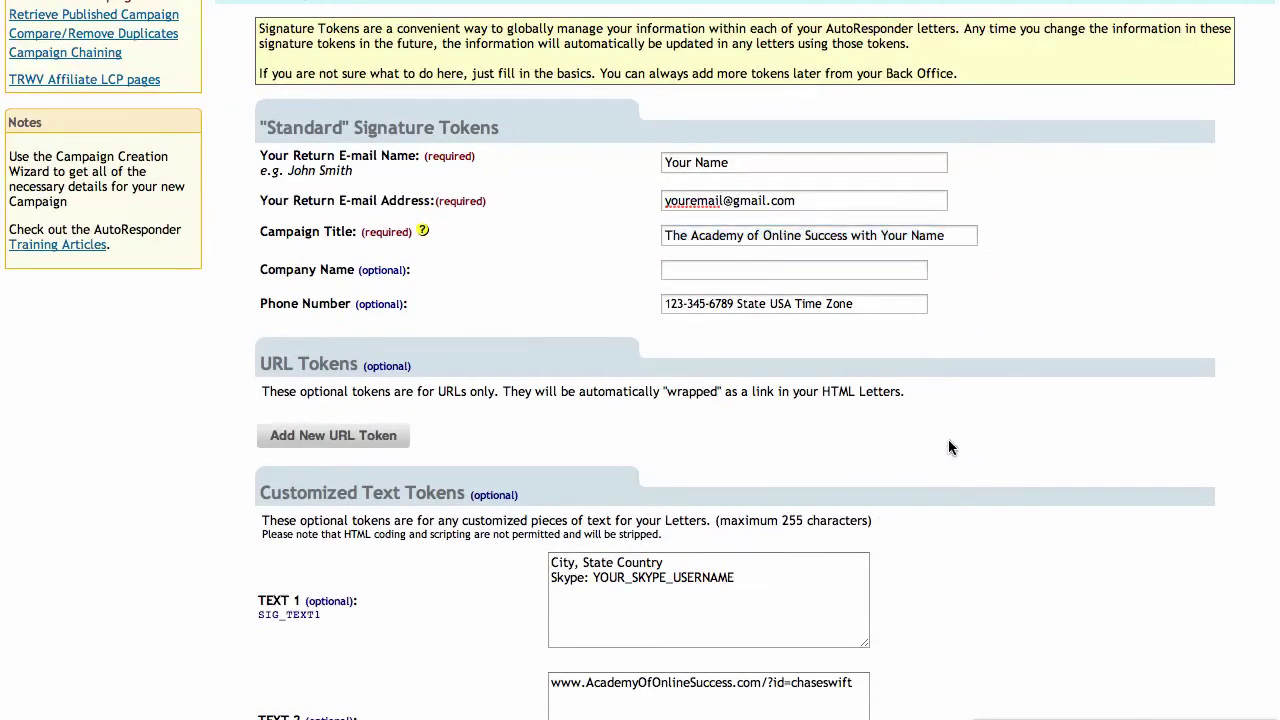
{"action": "scroll", "coordinate": [949, 447], "scroll_direction": "down", "scroll_amount": 4}
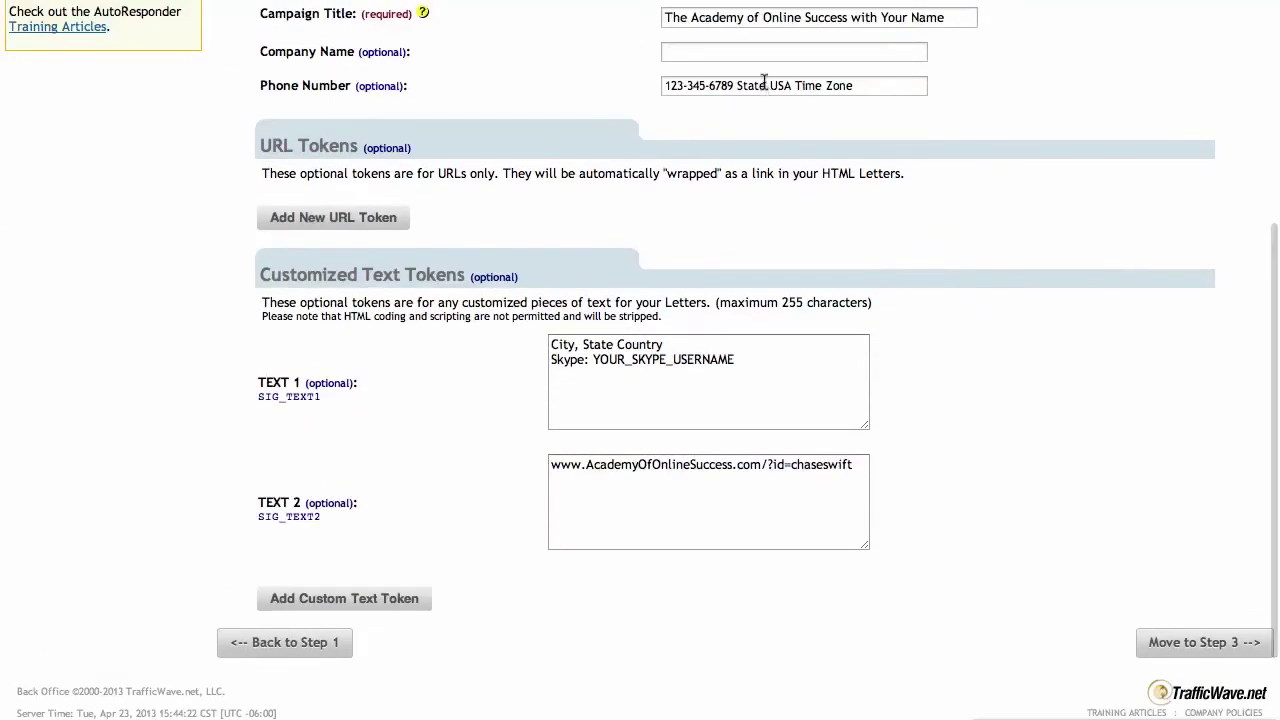
{"action": "triple_click", "coordinate": [851, 88]}
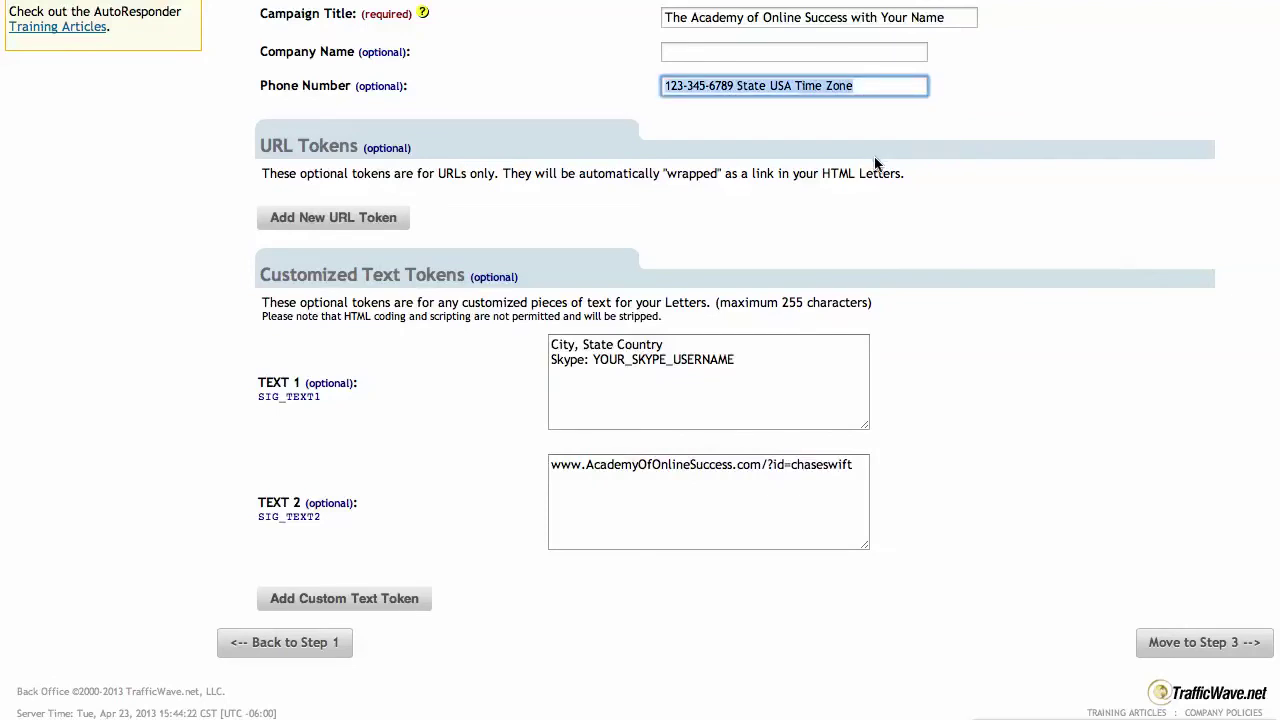
{"action": "triple_click", "coordinate": [743, 346]}
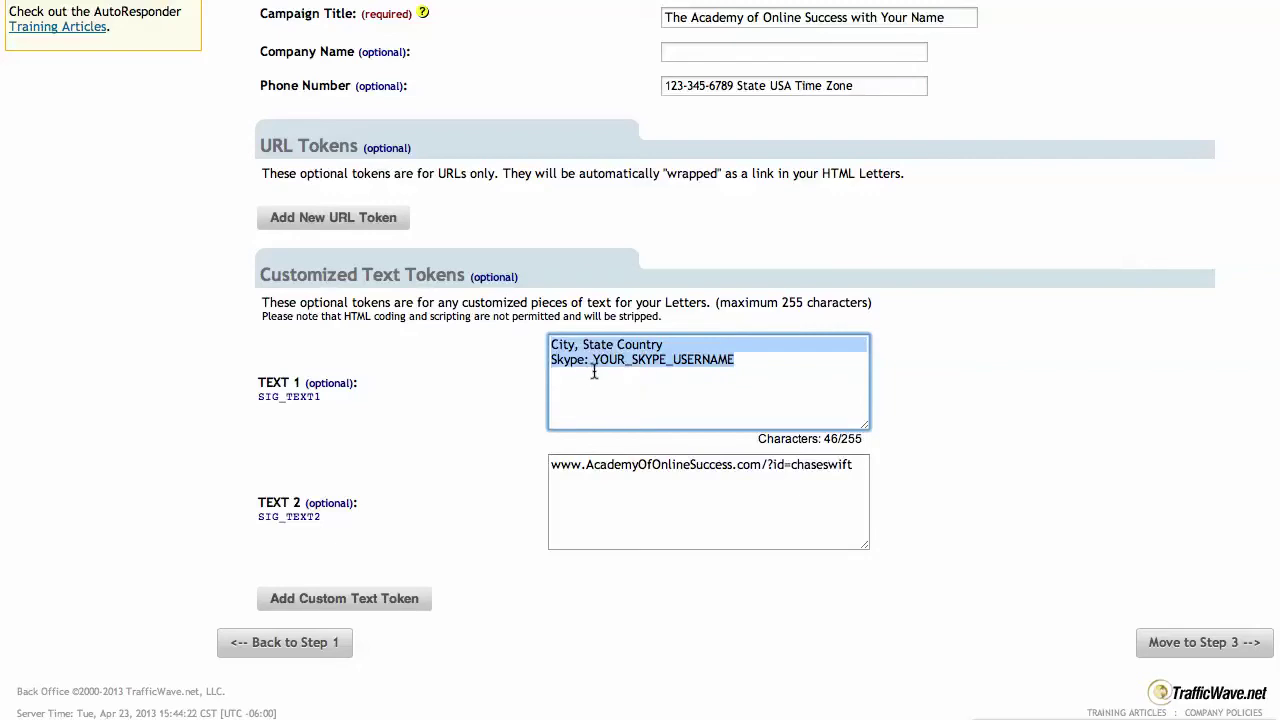
{"action": "scroll", "coordinate": [504, 429], "scroll_direction": "up", "scroll_amount": 8}
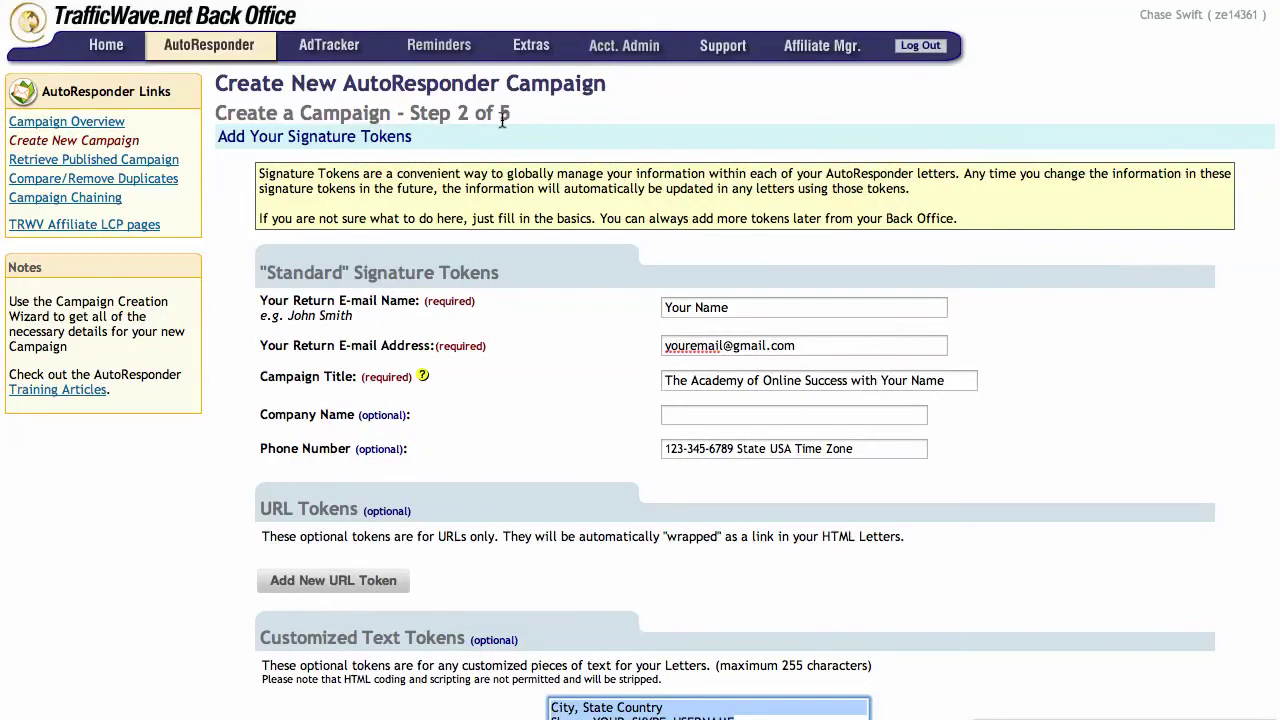
{"action": "scroll", "coordinate": [540, 200], "scroll_direction": "down", "scroll_amount": 5}
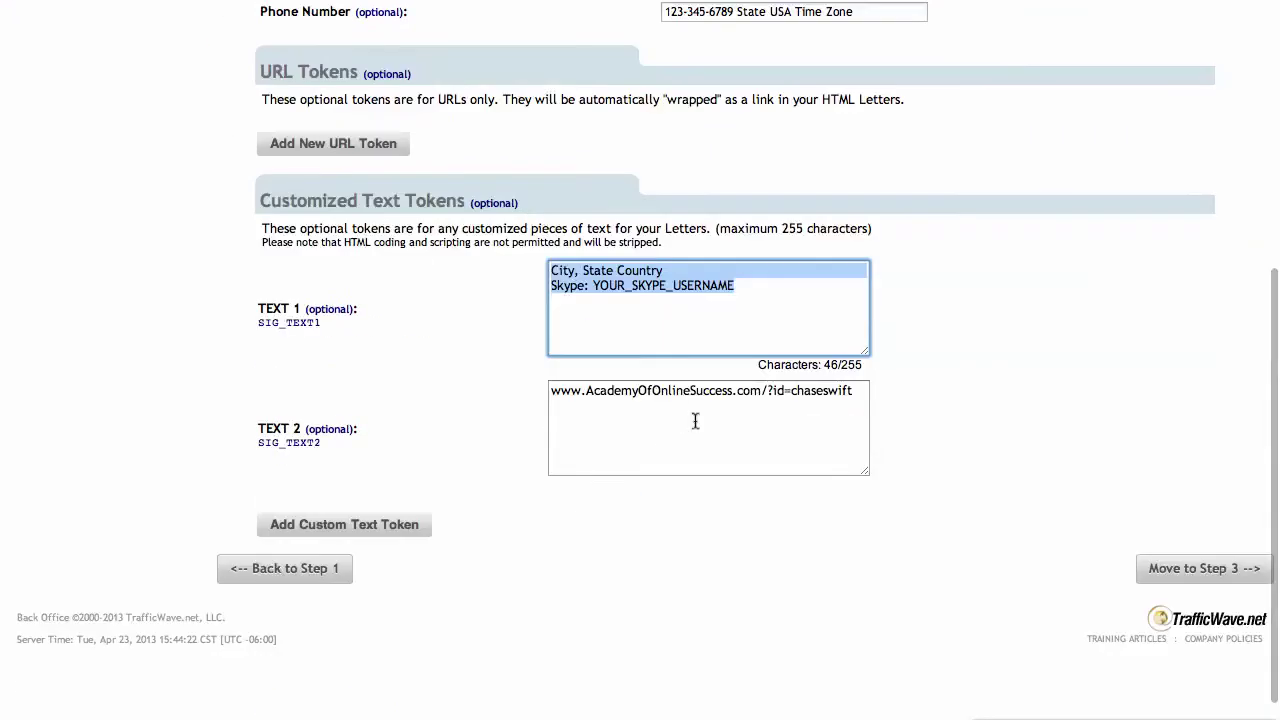
Continue to Can-Spam Compliance, use the postal address from the member profile, and advance to step 5 with the default data fields.
{"action": "left_click", "coordinate": [1221, 569]}
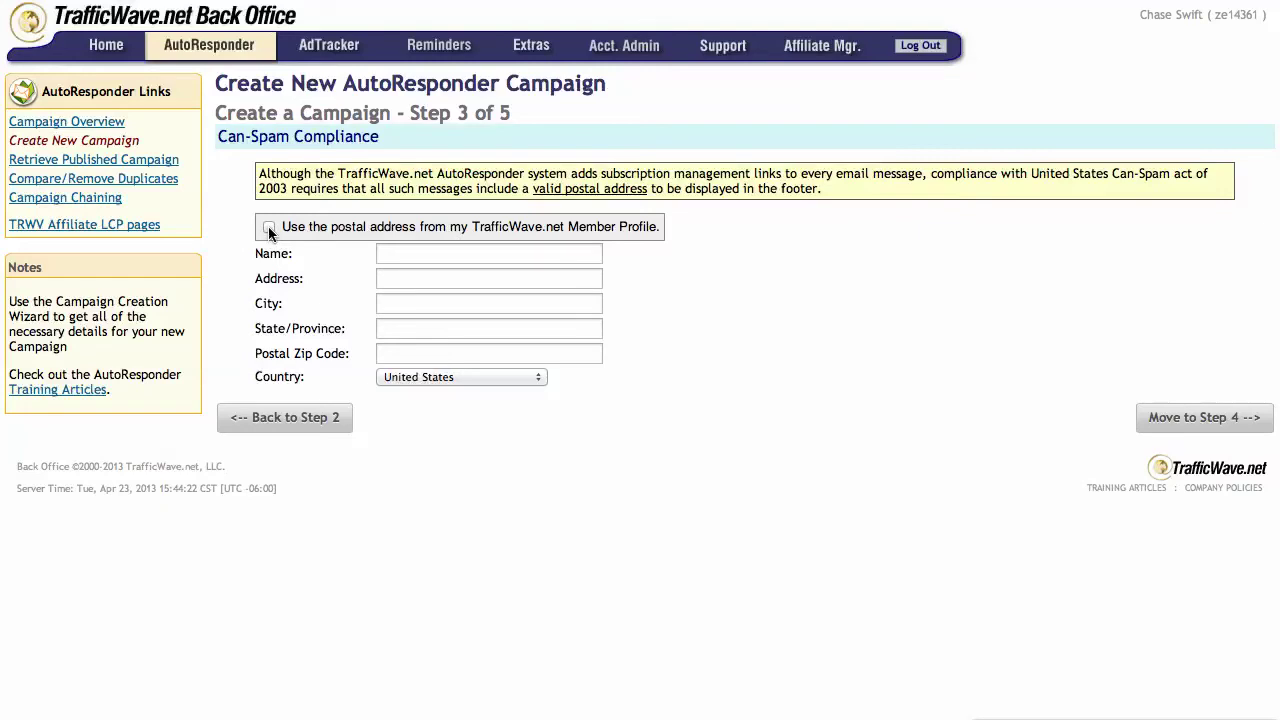
{"action": "left_click", "coordinate": [268, 226]}
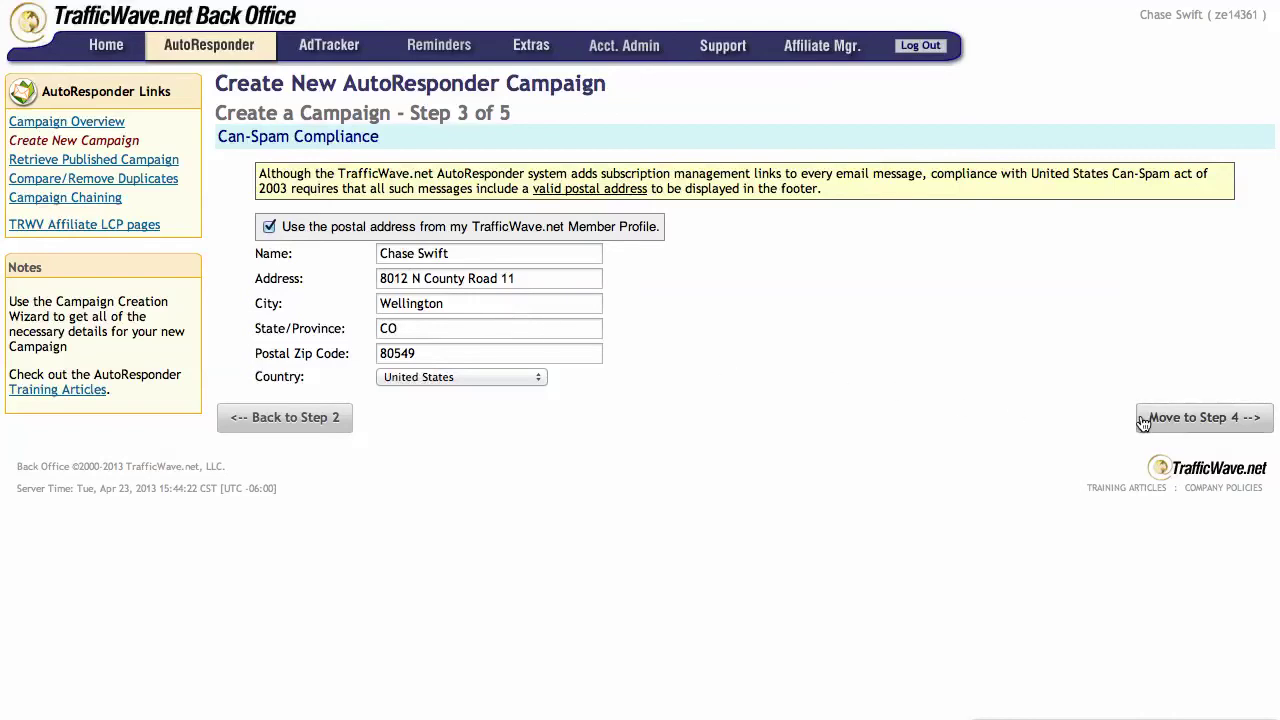
{"action": "left_click", "coordinate": [1198, 416]}
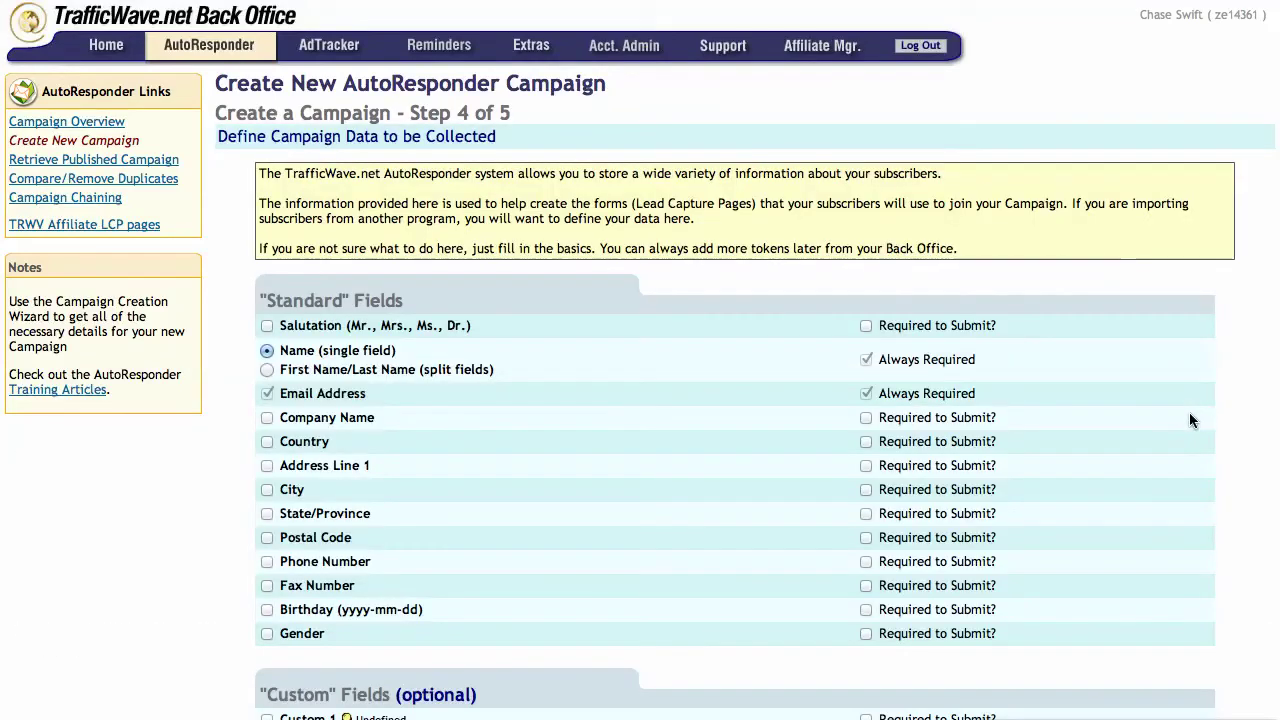
{"action": "scroll", "coordinate": [900, 370], "scroll_direction": "down", "scroll_amount": 5}
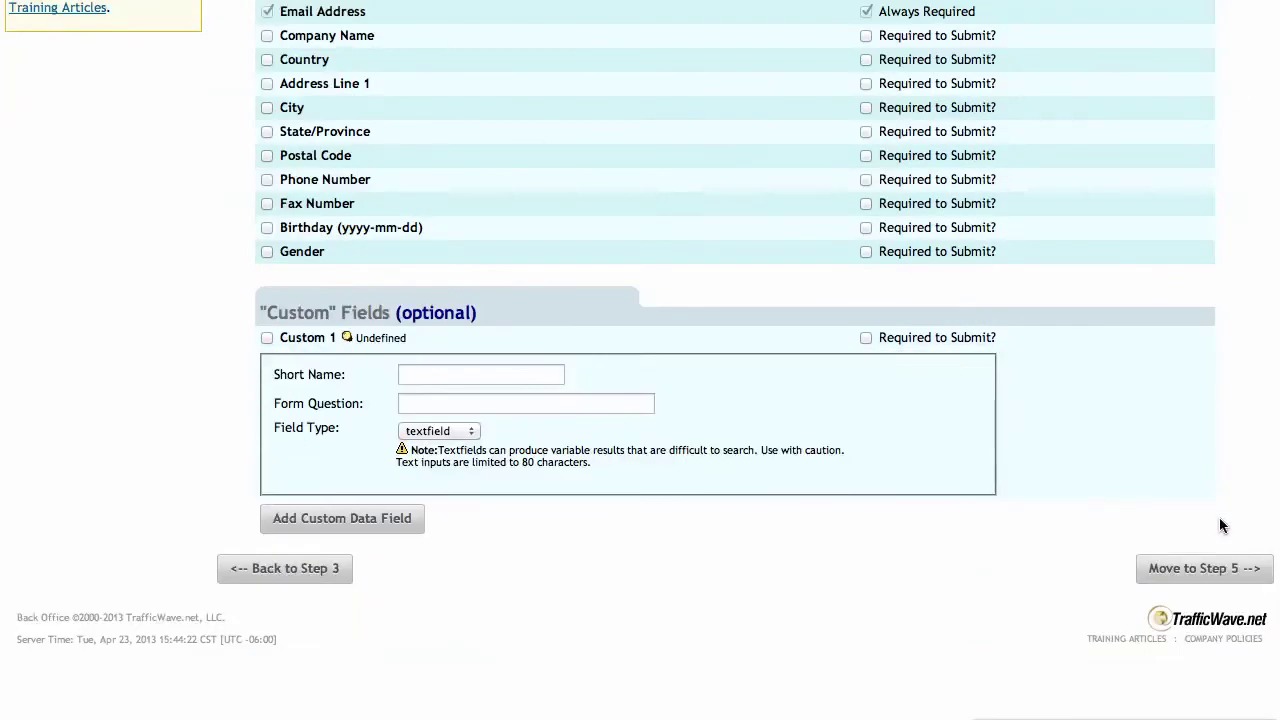
{"action": "left_click", "coordinate": [1205, 568]}
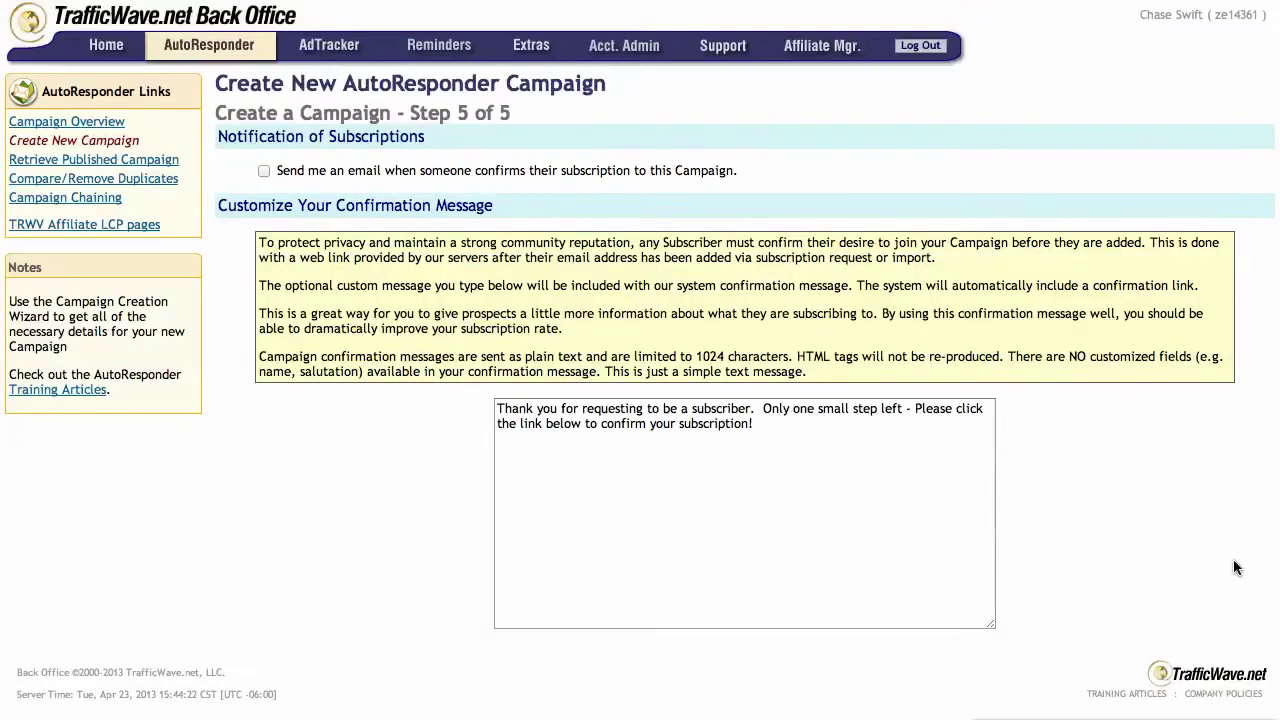
Keep the default confirmation message, agree to the requirements, finish the campaign and go to its letters.
{"action": "scroll", "coordinate": [1240, 560], "scroll_direction": "down", "scroll_amount": 5}
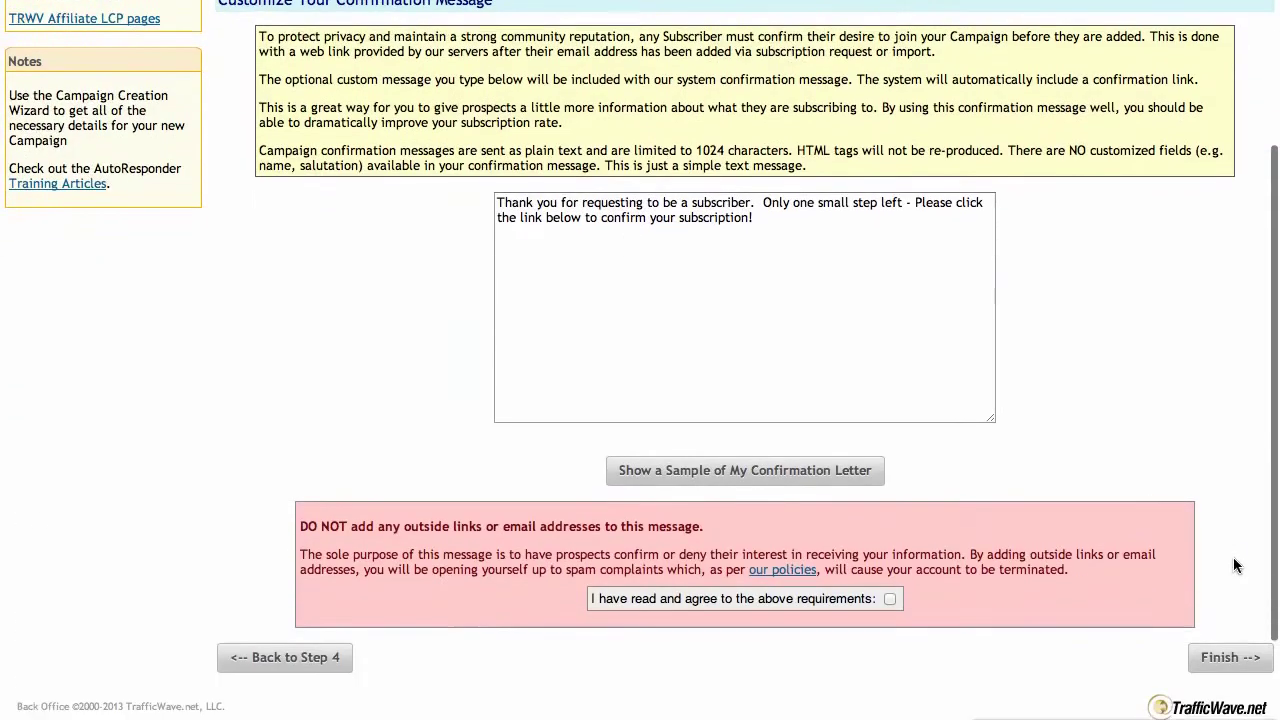
{"action": "scroll", "coordinate": [1048, 501], "scroll_direction": "up", "scroll_amount": 5}
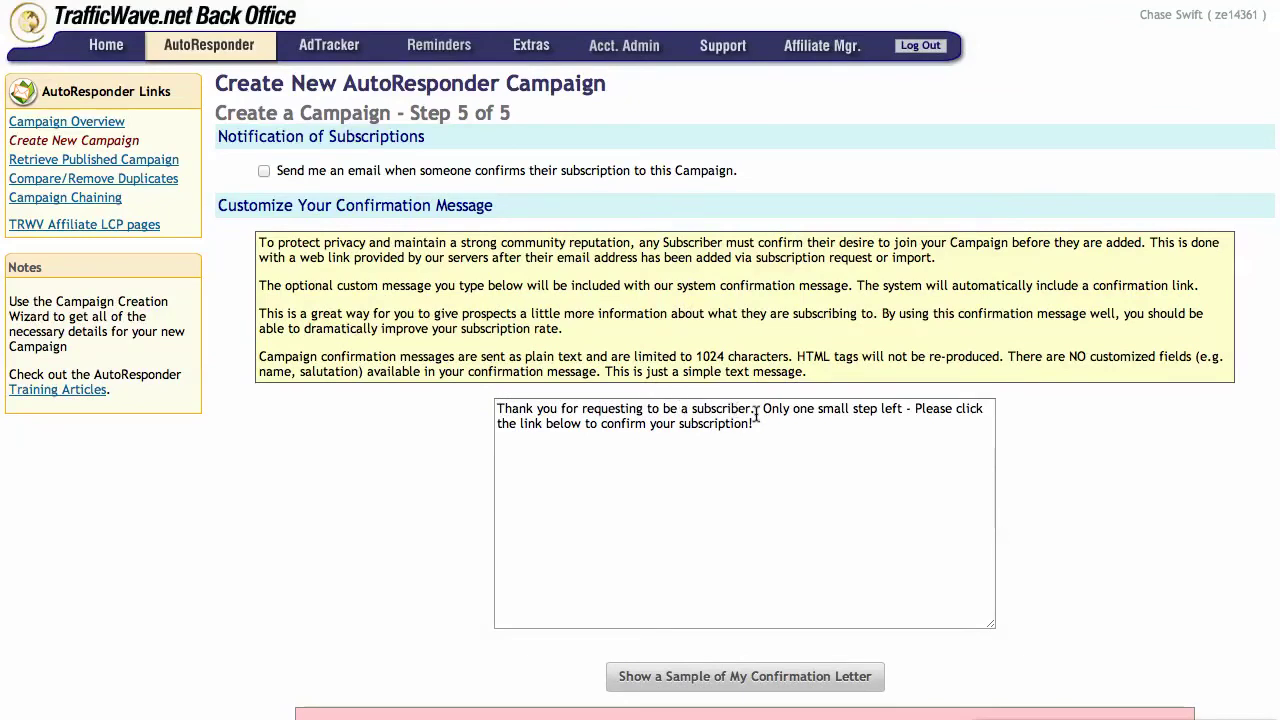
{"action": "scroll", "coordinate": [1040, 486], "scroll_direction": "down", "scroll_amount": 5}
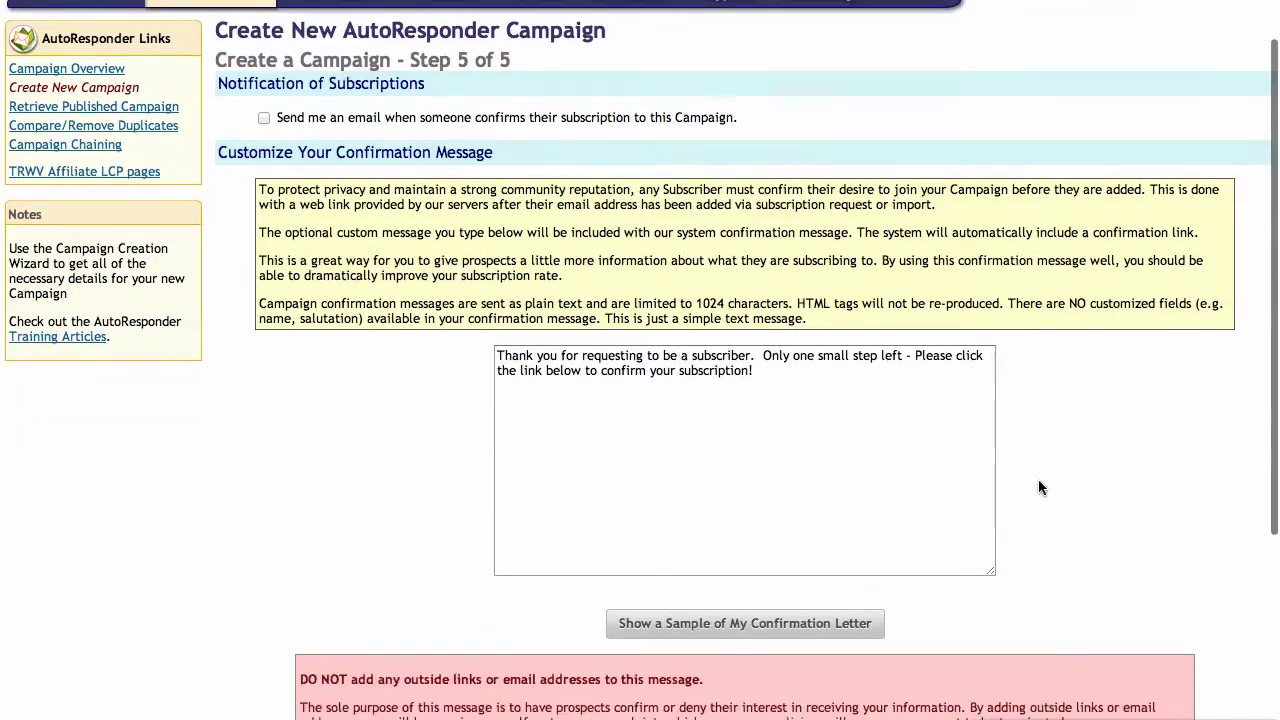
{"action": "left_click", "coordinate": [889, 532]}
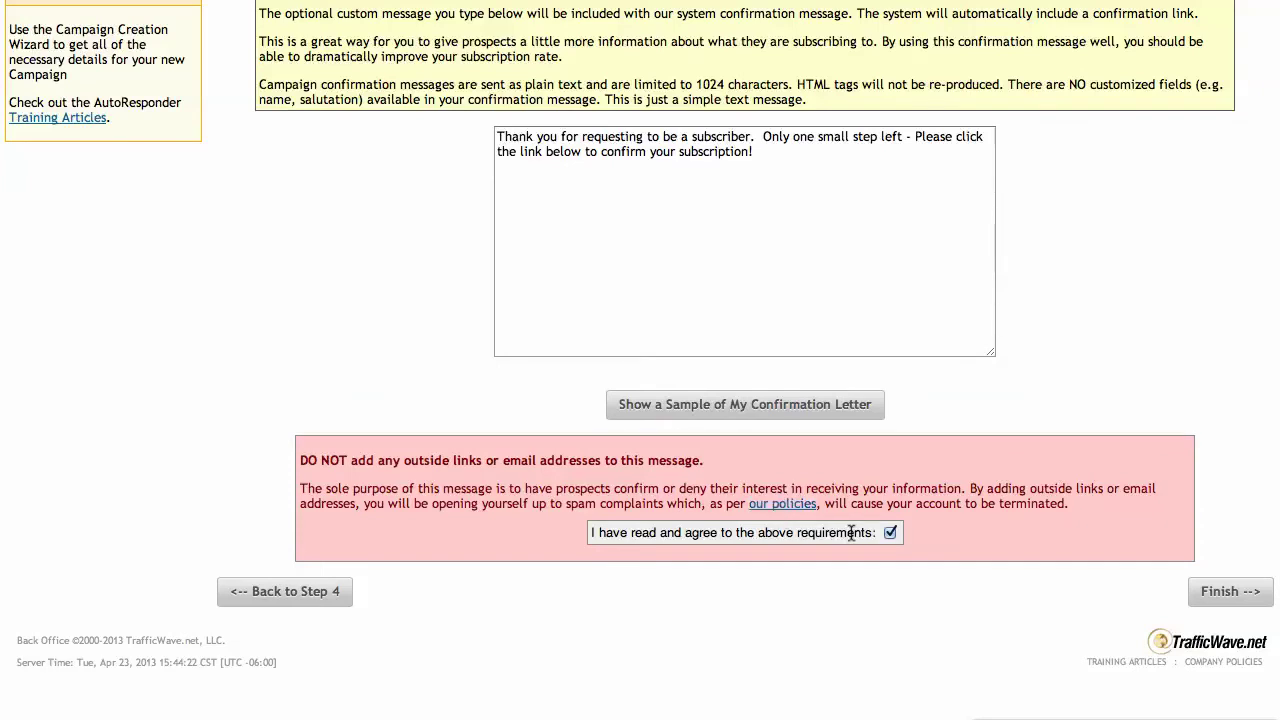
{"action": "left_click", "coordinate": [1223, 591]}
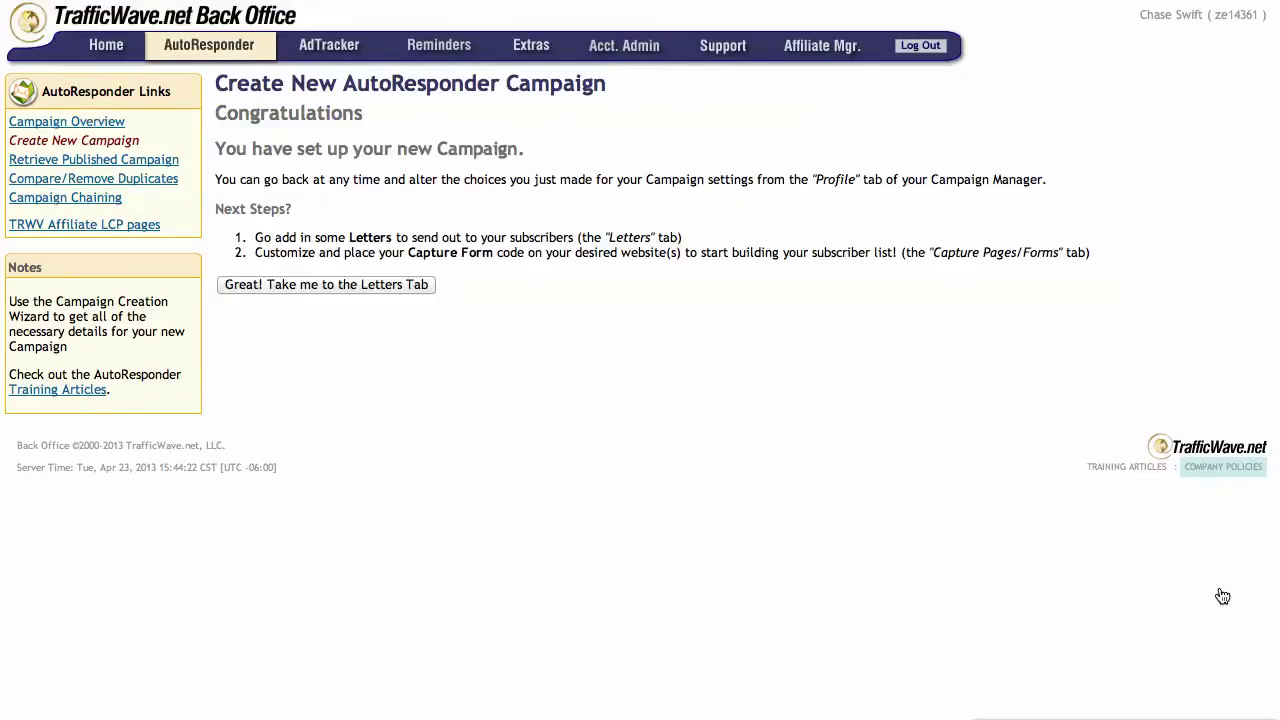
{"action": "left_click", "coordinate": [345, 285]}
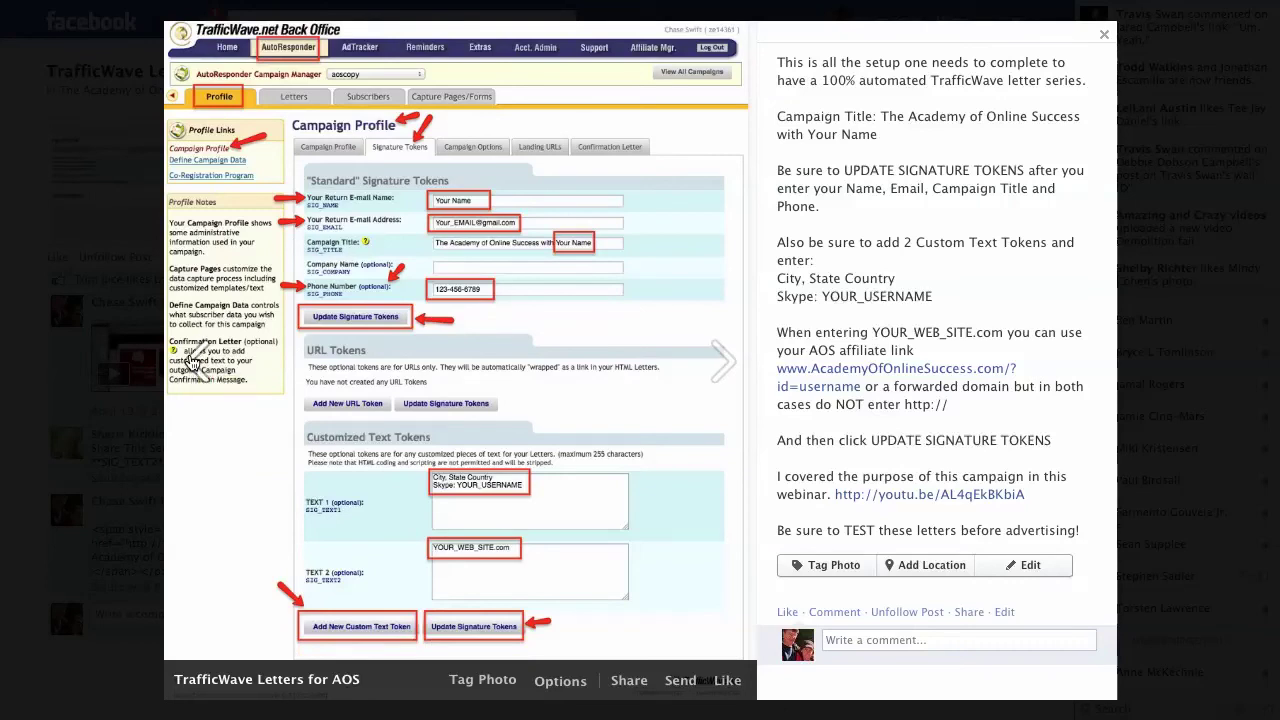
Copy the Series ID Number from the Facebook photo with the letter import codes and return to TrafficWave.
{"action": "left_click", "coordinate": [192, 366]}
{"action": "double_click", "coordinate": [1008, 177]}
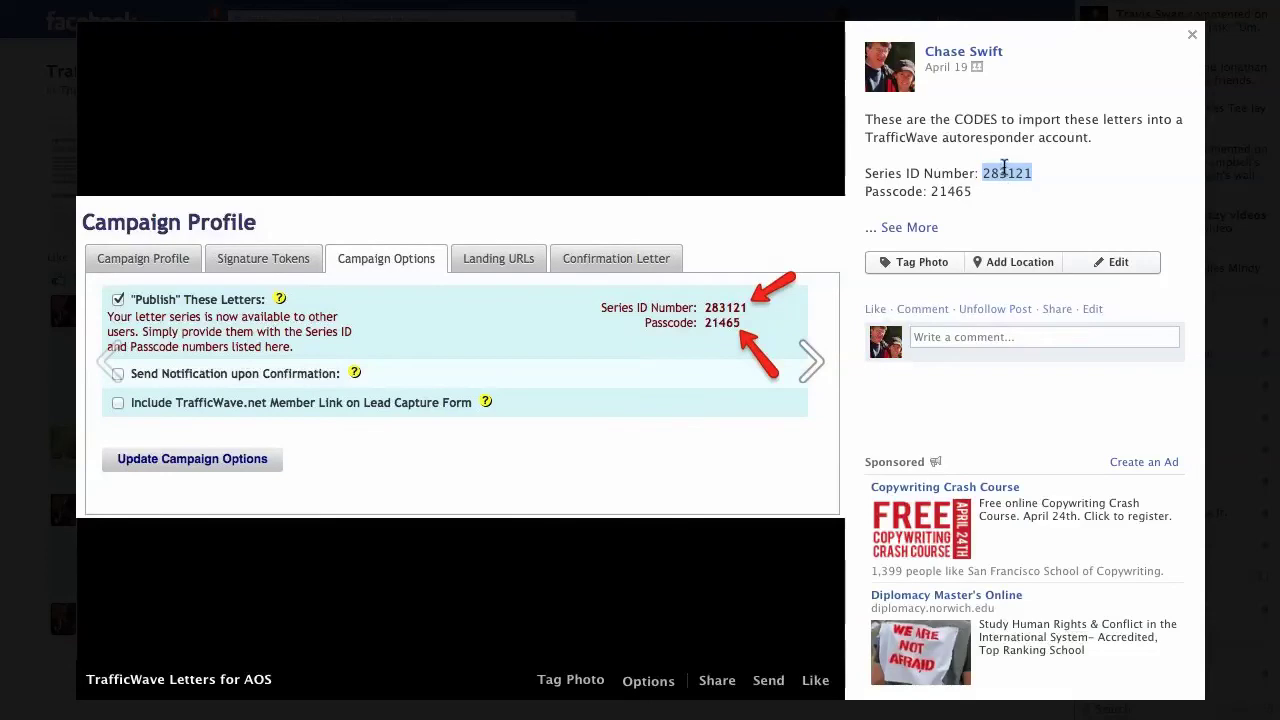
{"action": "left_click", "coordinate": [978, 173]}
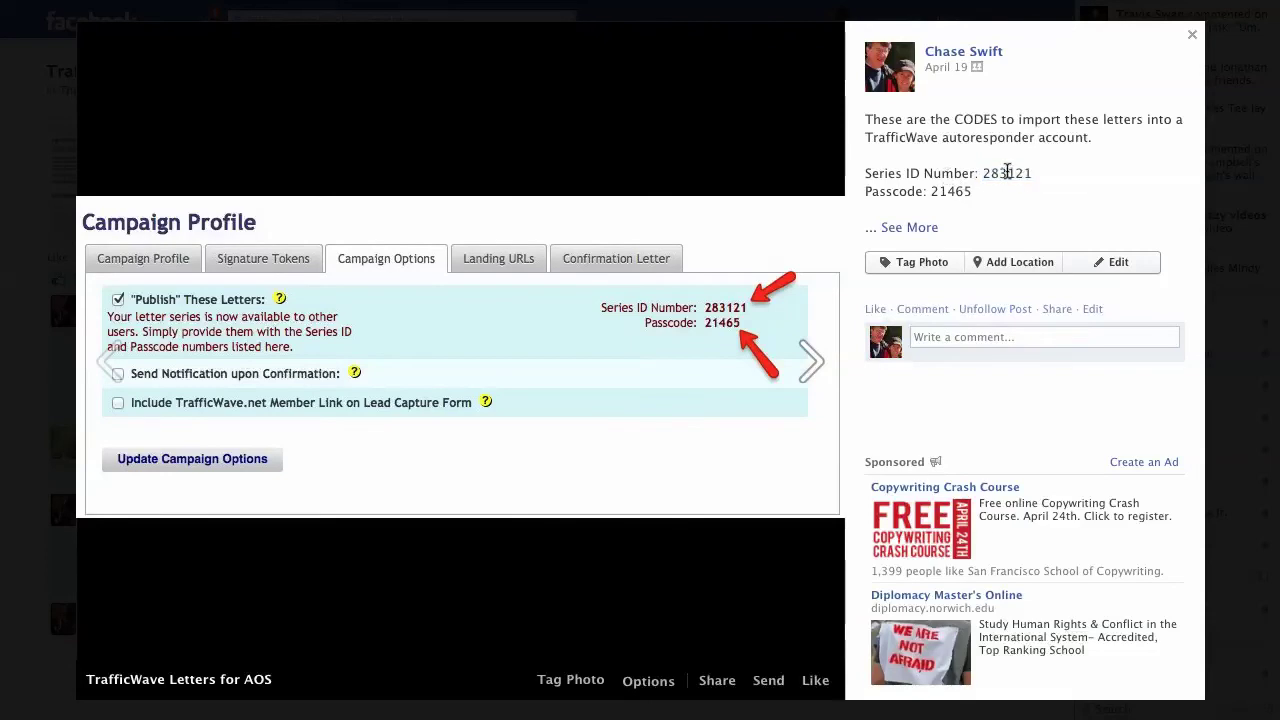
{"action": "double_click", "coordinate": [1008, 173]}
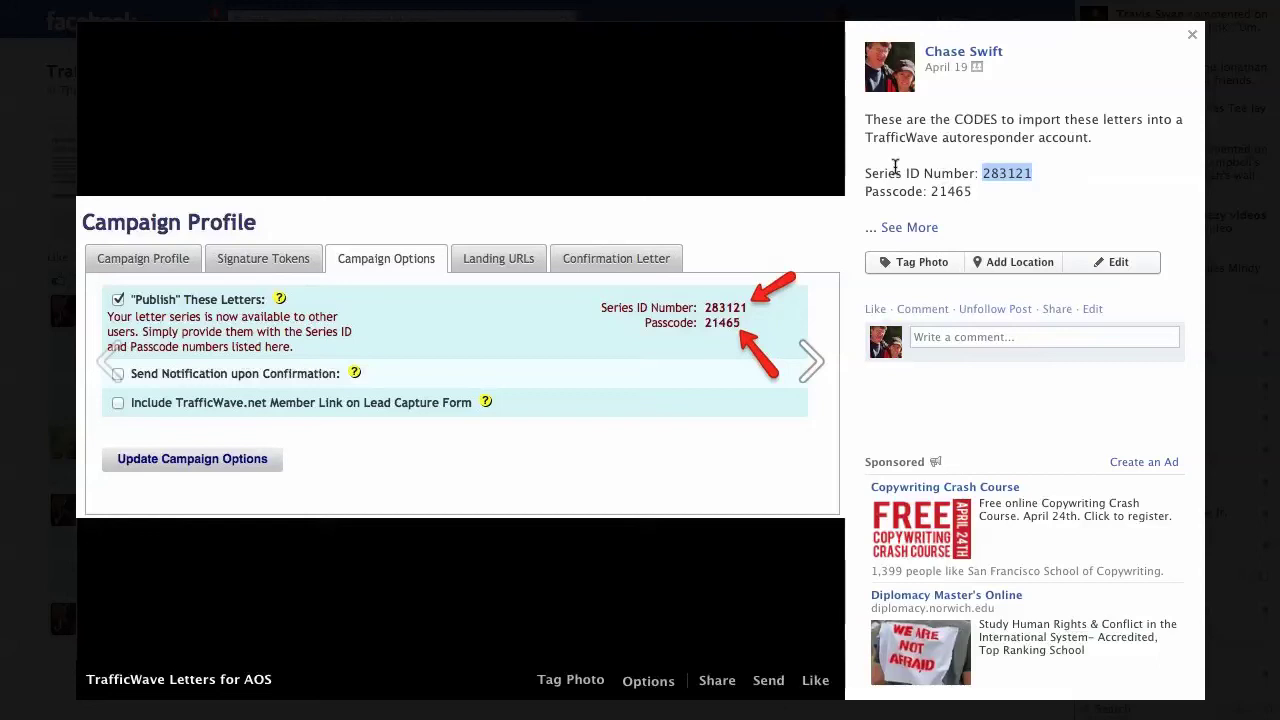
{"action": "right_click", "coordinate": [997, 176]}
{"action": "left_click", "coordinate": [1036, 230]}
{"action": "left_click", "coordinate": [823, 1]}
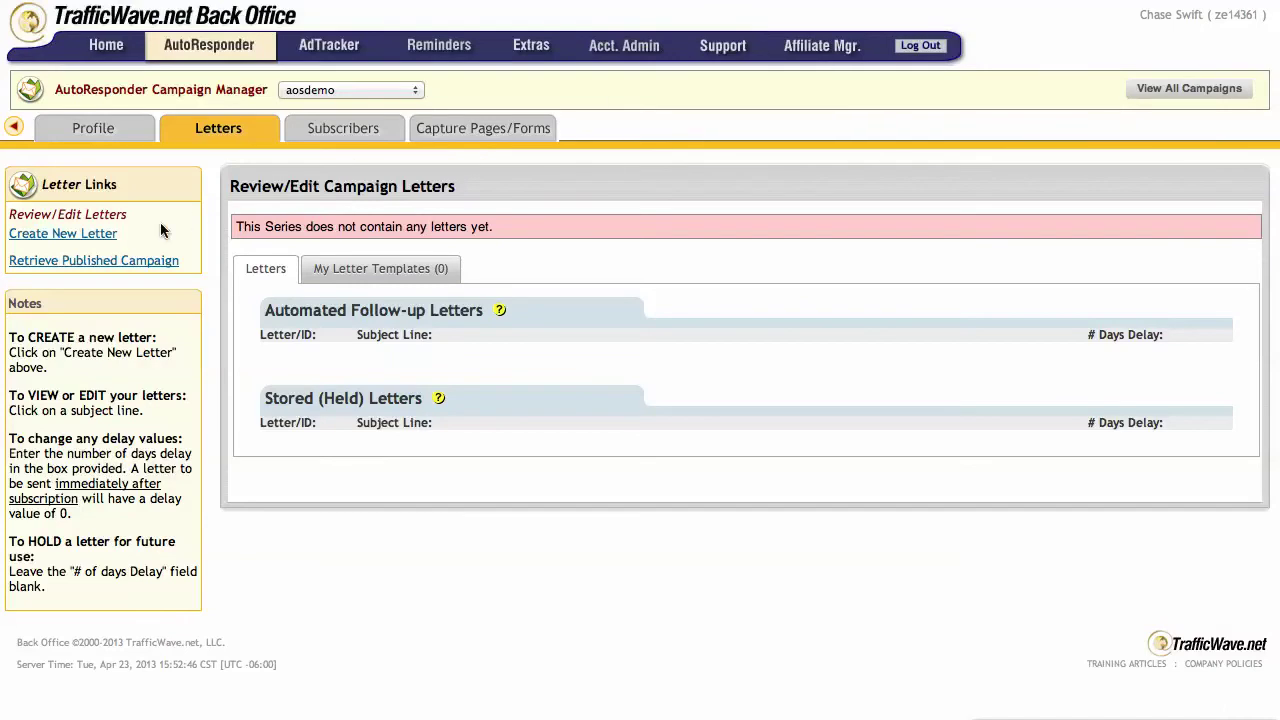
Start retrieving a published campaign, choose other pre-written autoresponder letters, and paste the copied Series ID Number as the Autoresponder ID Number.
{"action": "left_click", "coordinate": [98, 265]}
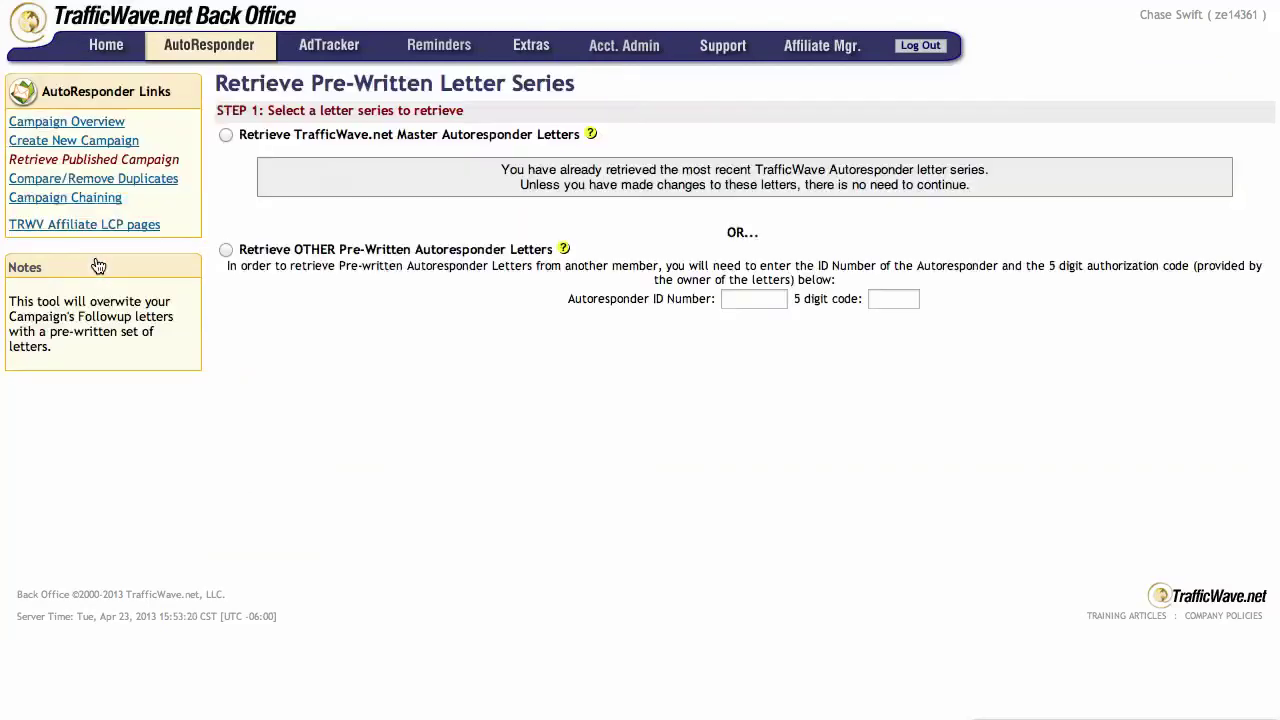
{"action": "left_click", "coordinate": [226, 250]}
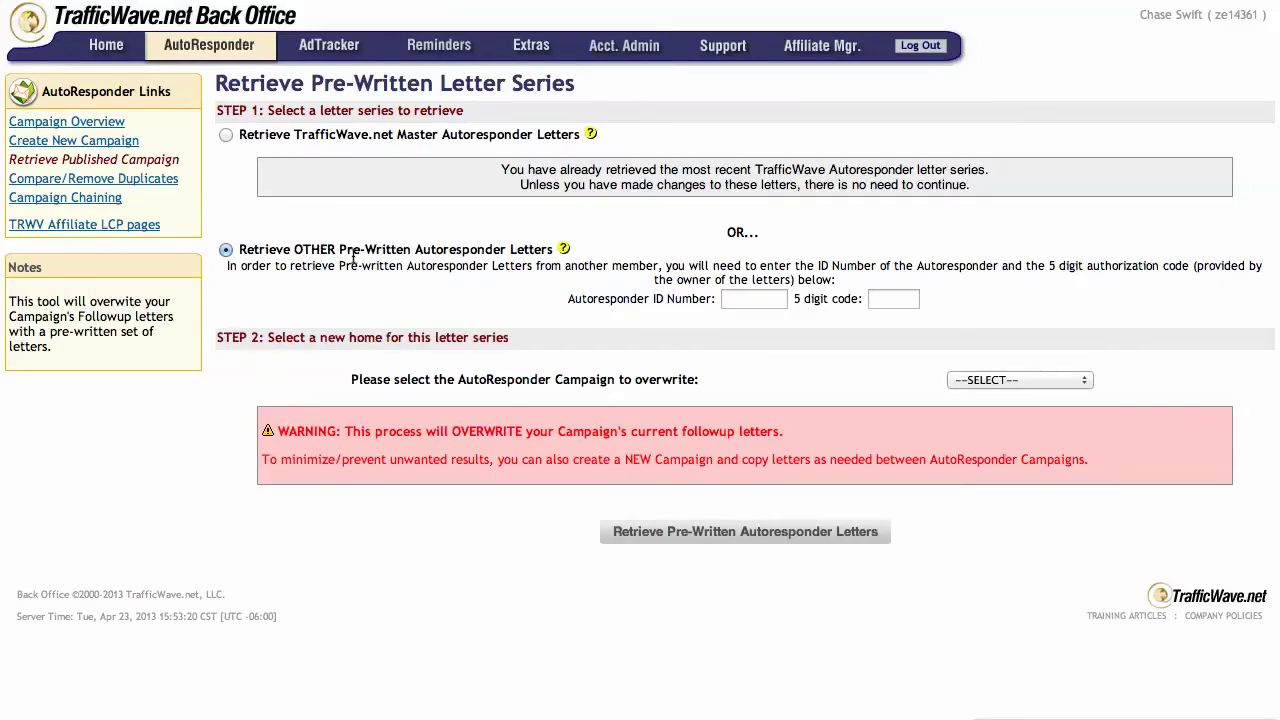
{"action": "left_click_drag", "start_coordinate": [240, 249], "coordinate": [553, 251]}
{"action": "left_click", "coordinate": [680, 328]}
{"action": "left_click", "coordinate": [741, 301]}
{"action": "right_click", "coordinate": [741, 301]}
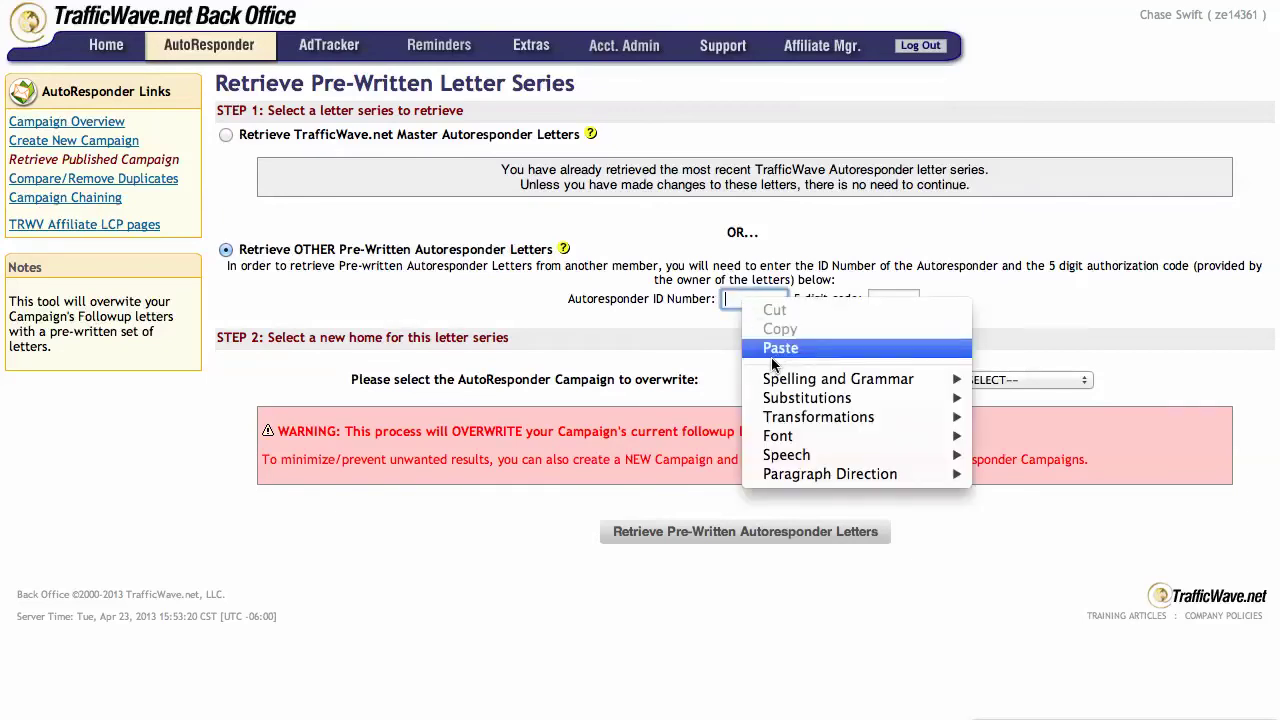
{"action": "left_click", "coordinate": [778, 348]}
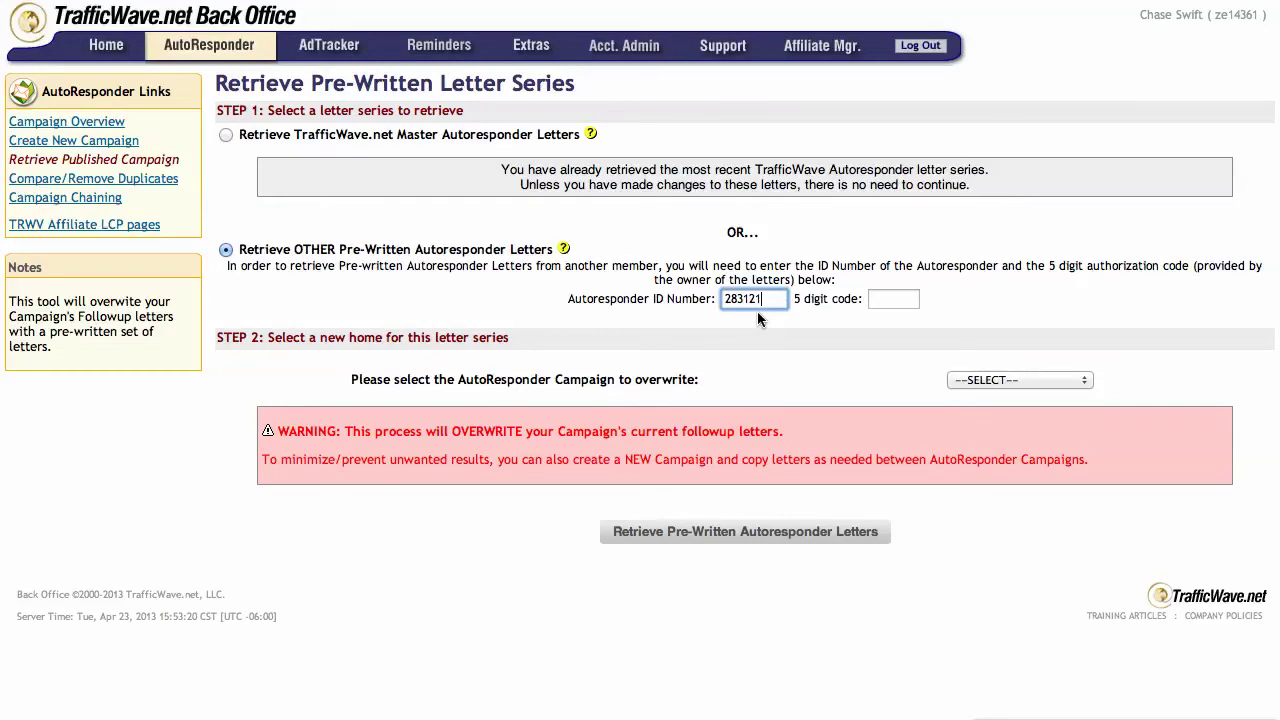
Copy the passcode from the Facebook photo with the letter import codes and return to TrafficWave.
{"action": "left_click", "coordinate": [876, 302]}
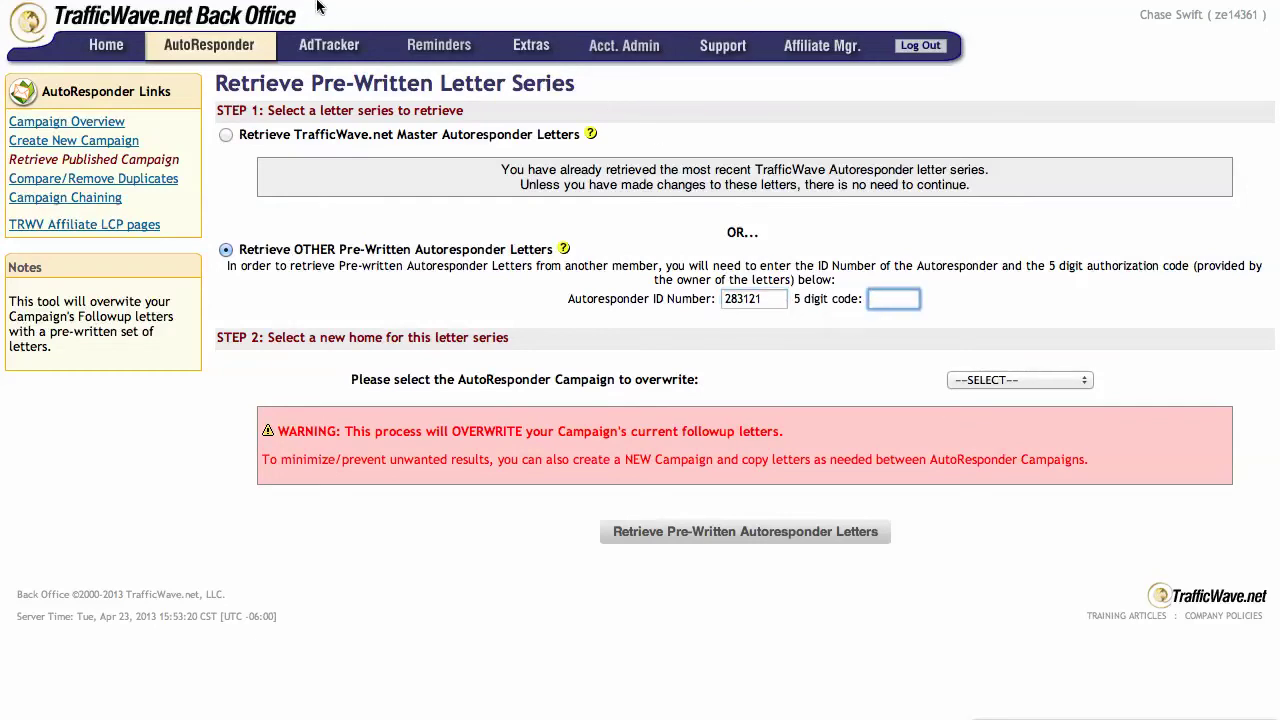
{"action": "left_click", "coordinate": [270, 6]}
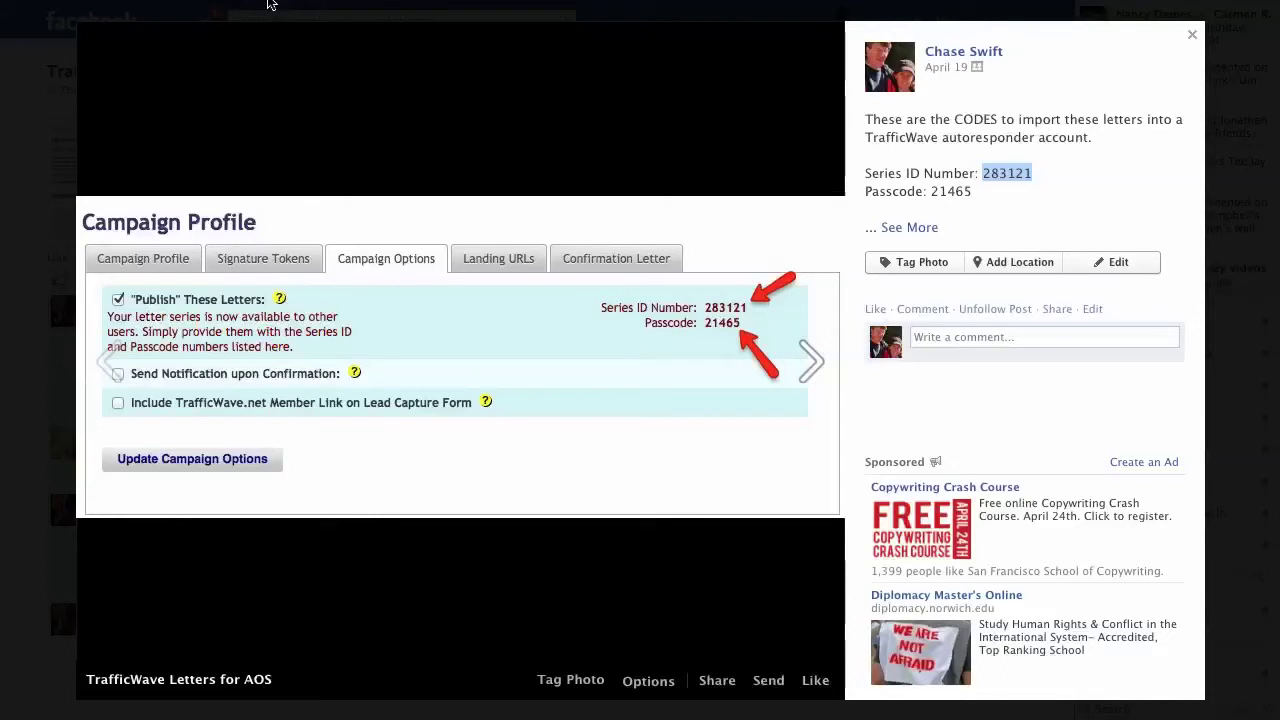
{"action": "left_click", "coordinate": [946, 197], "text": "shift"}
{"action": "left_click", "coordinate": [950, 197]}
{"action": "double_click", "coordinate": [950, 197]}
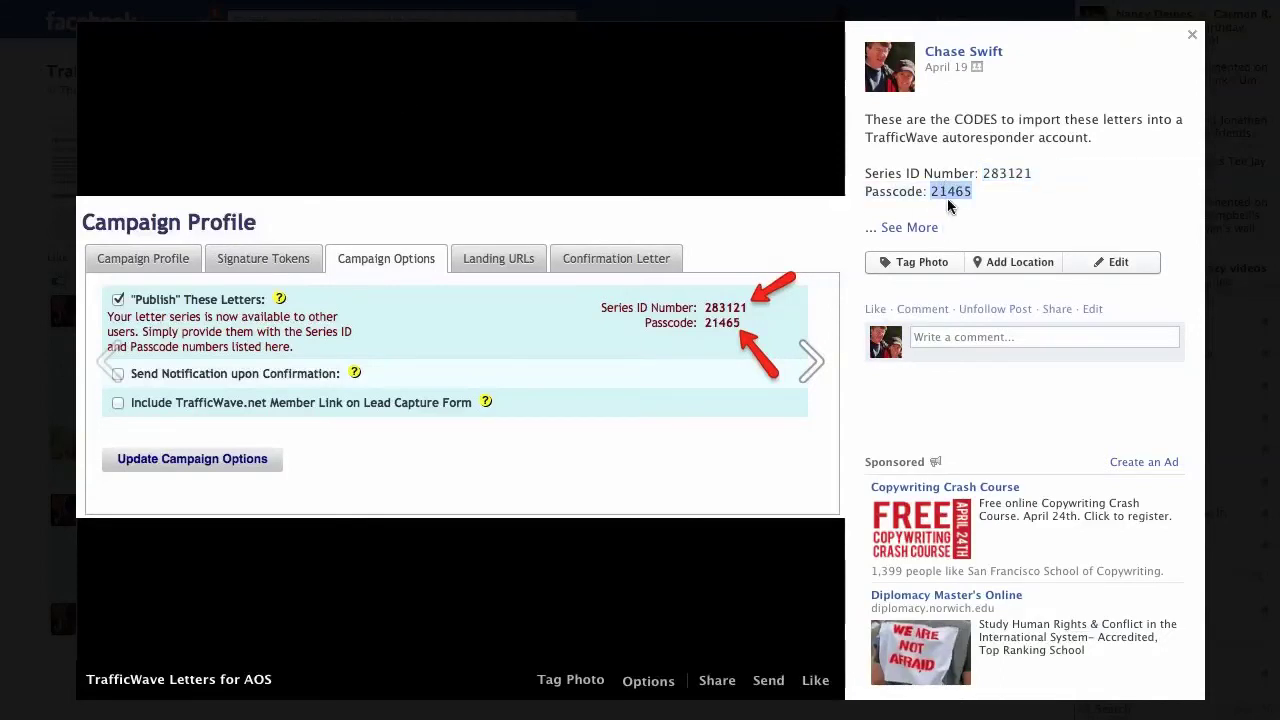
{"action": "right_click", "coordinate": [947, 190]}
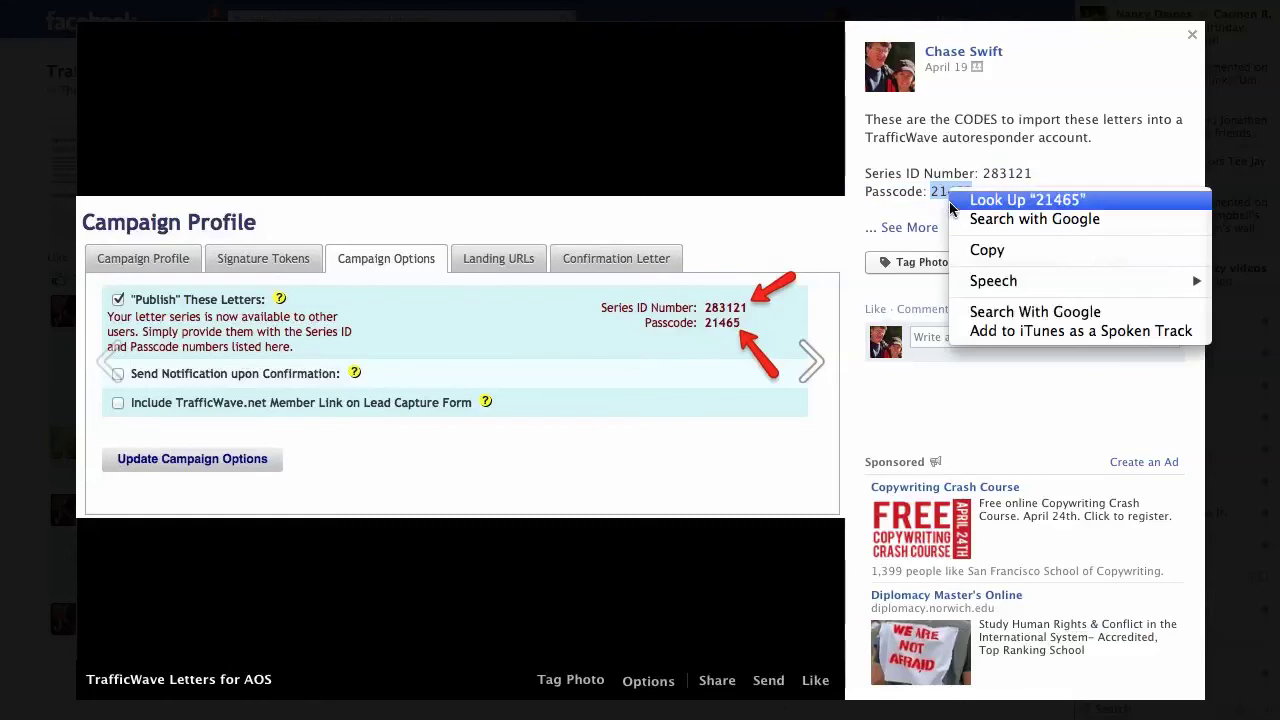
{"action": "left_click", "coordinate": [986, 251]}
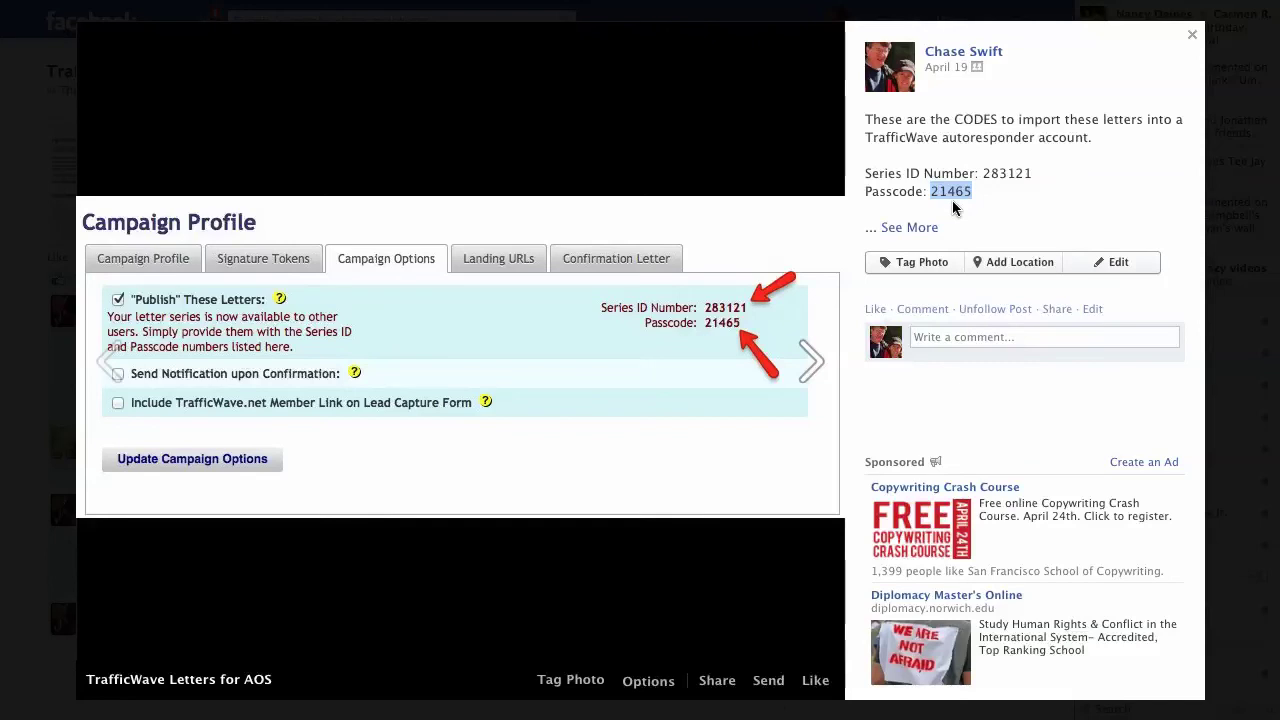
{"action": "left_click_drag", "start_coordinate": [988, 191], "coordinate": [987, 190]}
{"action": "left_click", "coordinate": [942, 174]}
{"action": "left_click", "coordinate": [757, 3]}
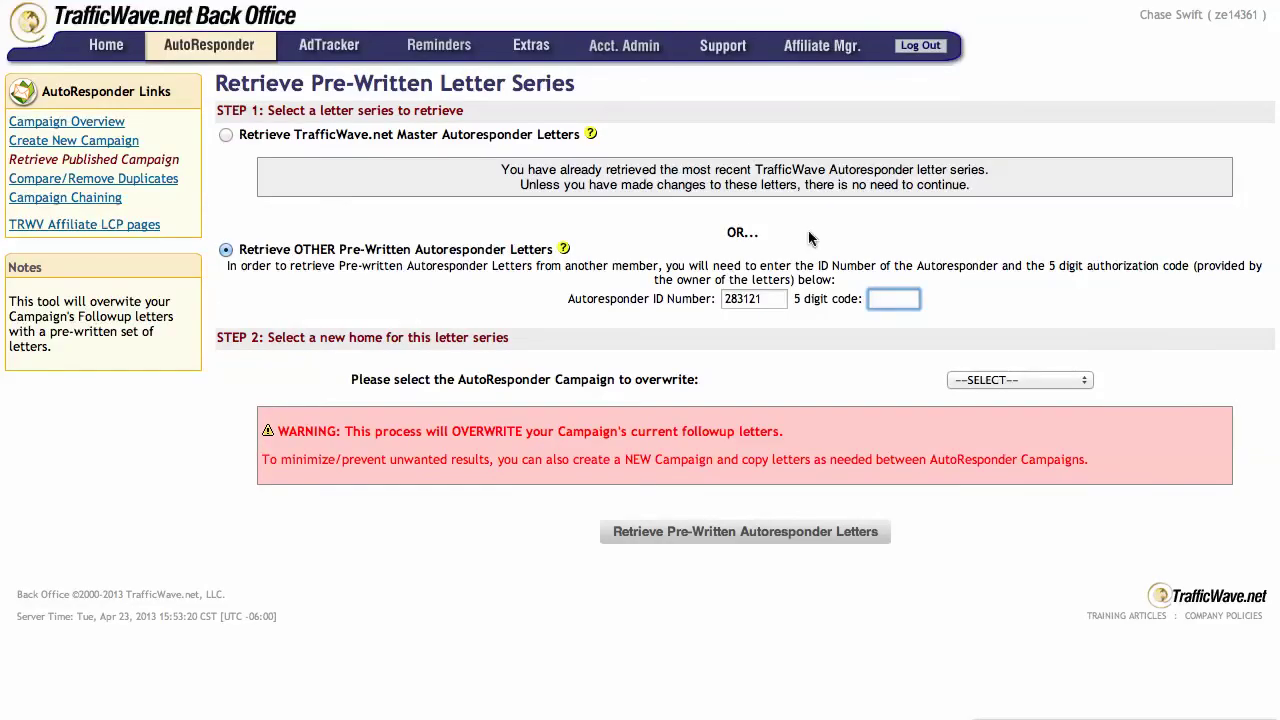
Paste the passcode as the 5 digit code and select aosdemo as the autoresponder campaign to overwrite.
{"action": "right_click", "coordinate": [873, 297]}
{"action": "left_click", "coordinate": [895, 345]}
{"action": "left_click", "coordinate": [1008, 380]}
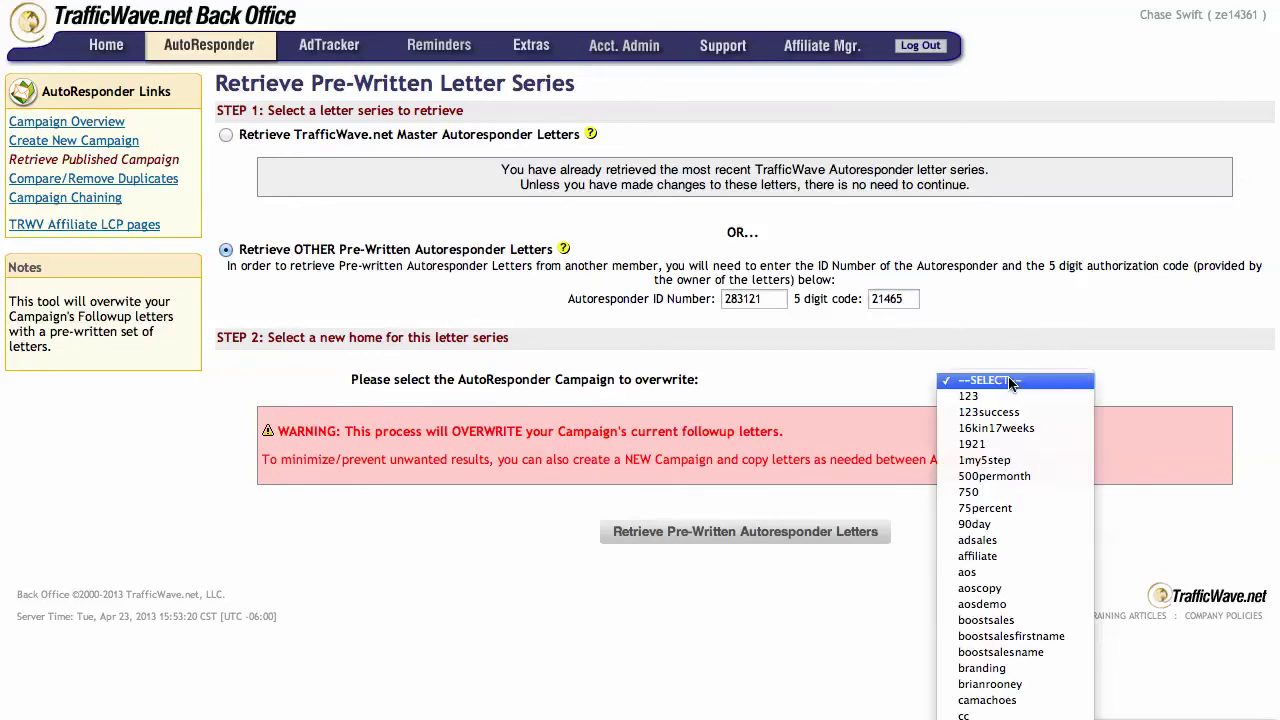
{"action": "left_click", "coordinate": [1027, 603]}
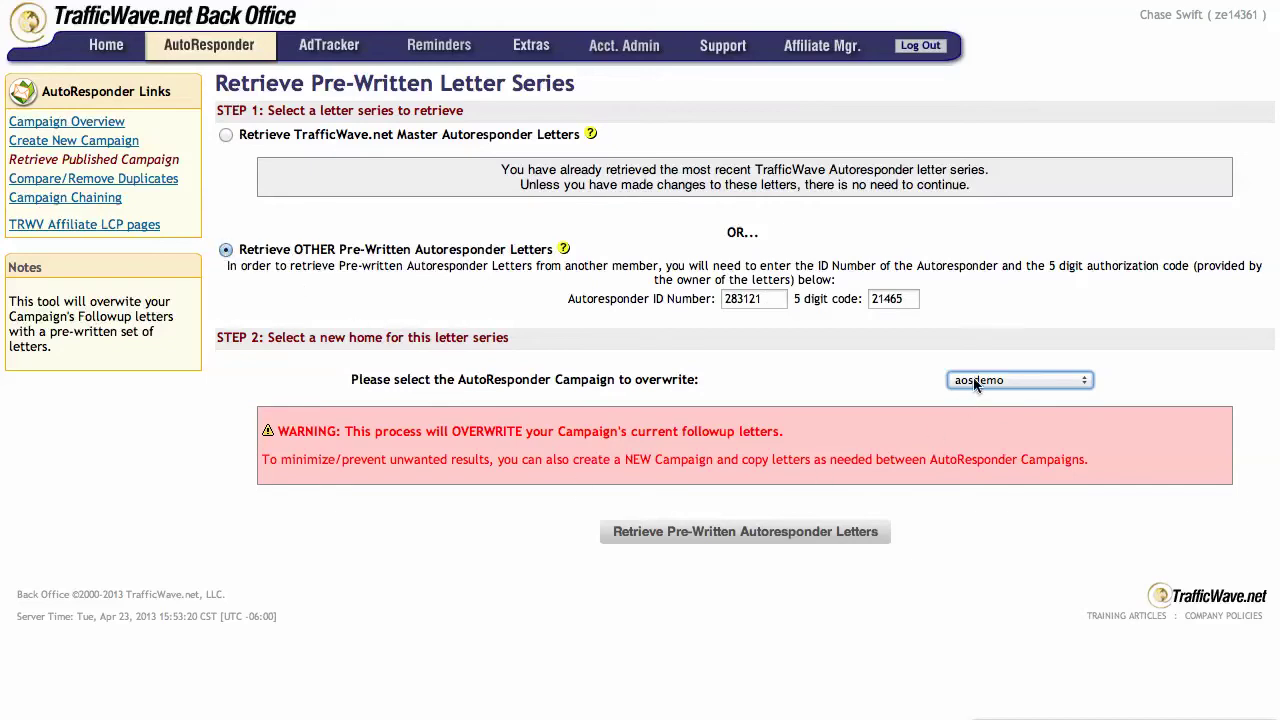
Retrieve the pre-written letters, confirm replacing the letters in aosdemo, and open the campaign to review the changes.
{"action": "left_click", "coordinate": [719, 534]}
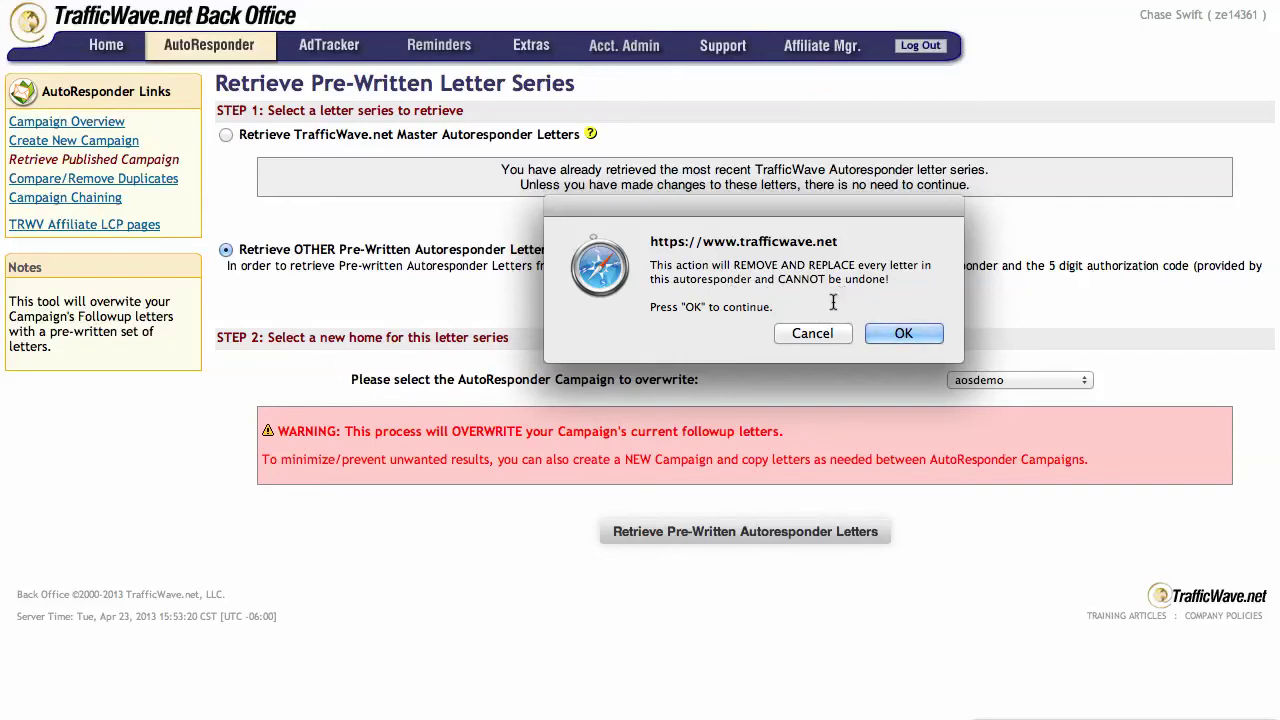
{"action": "left_click", "coordinate": [887, 331]}
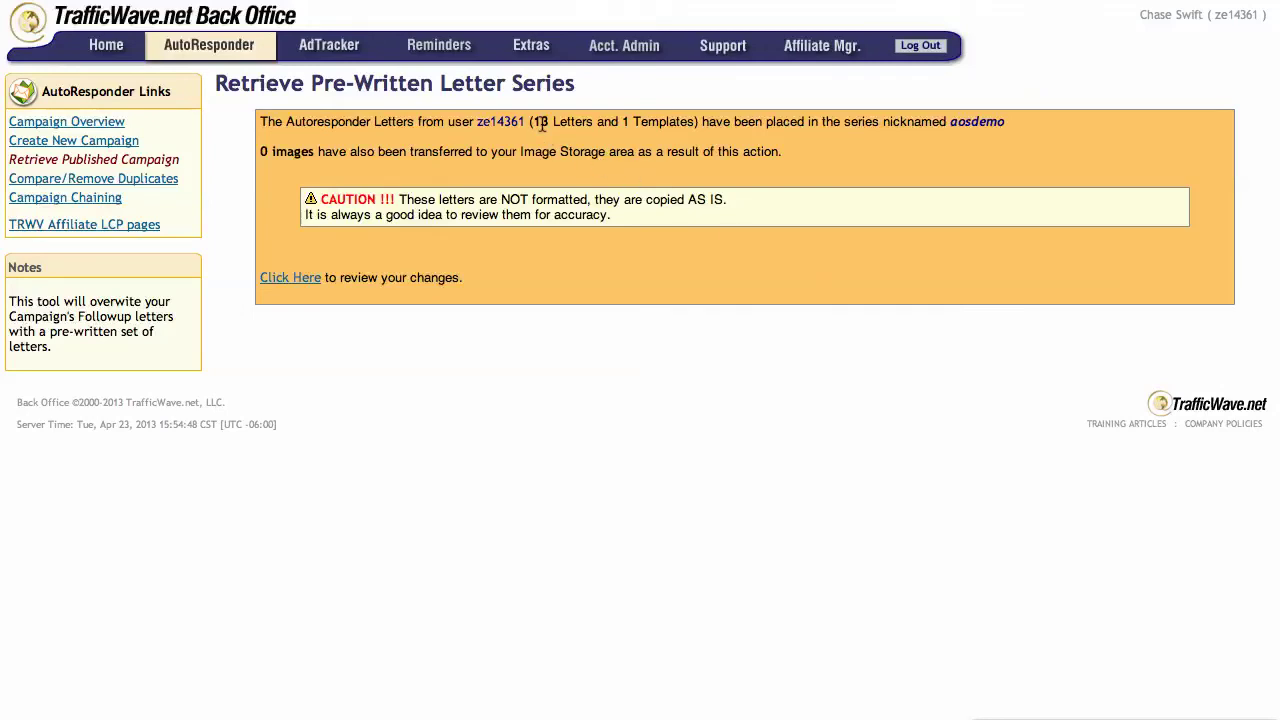
{"action": "left_click", "coordinate": [292, 284]}
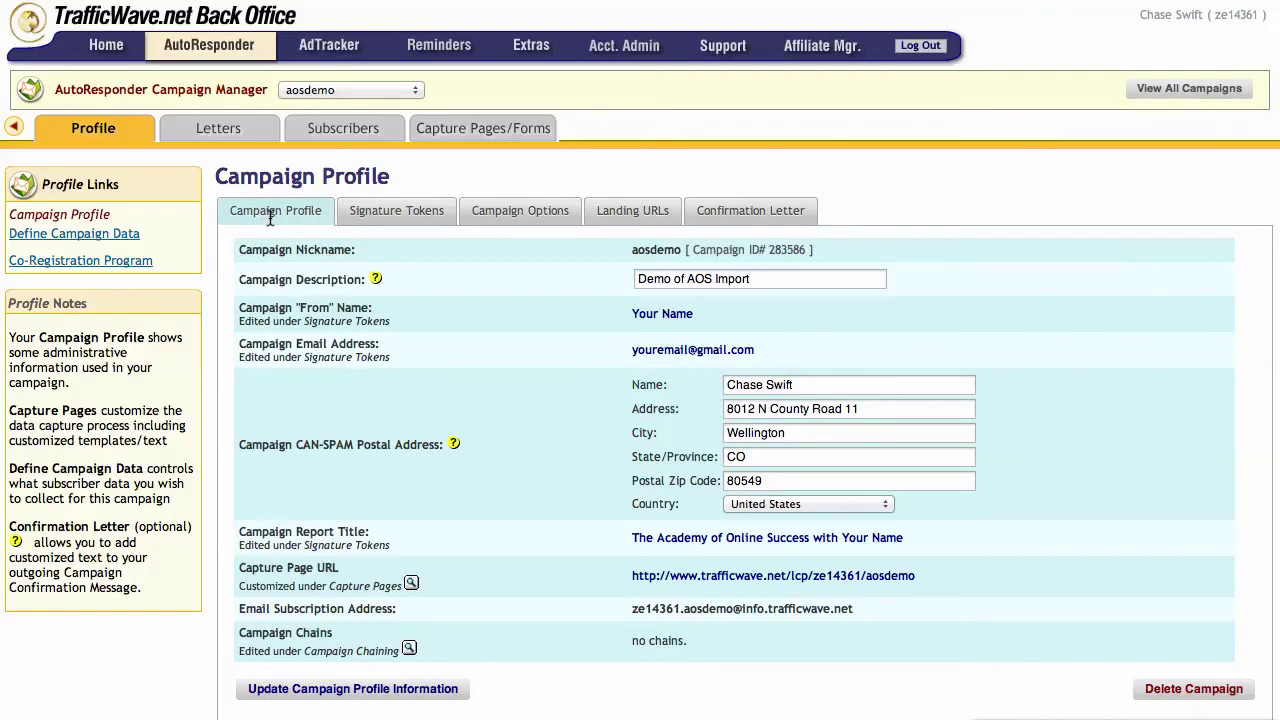
Review the aosdemo campaign profile and make sure aosdemo is the campaign selected in the campaign manager.
{"action": "left_click_drag", "start_coordinate": [758, 279], "coordinate": [638, 276]}
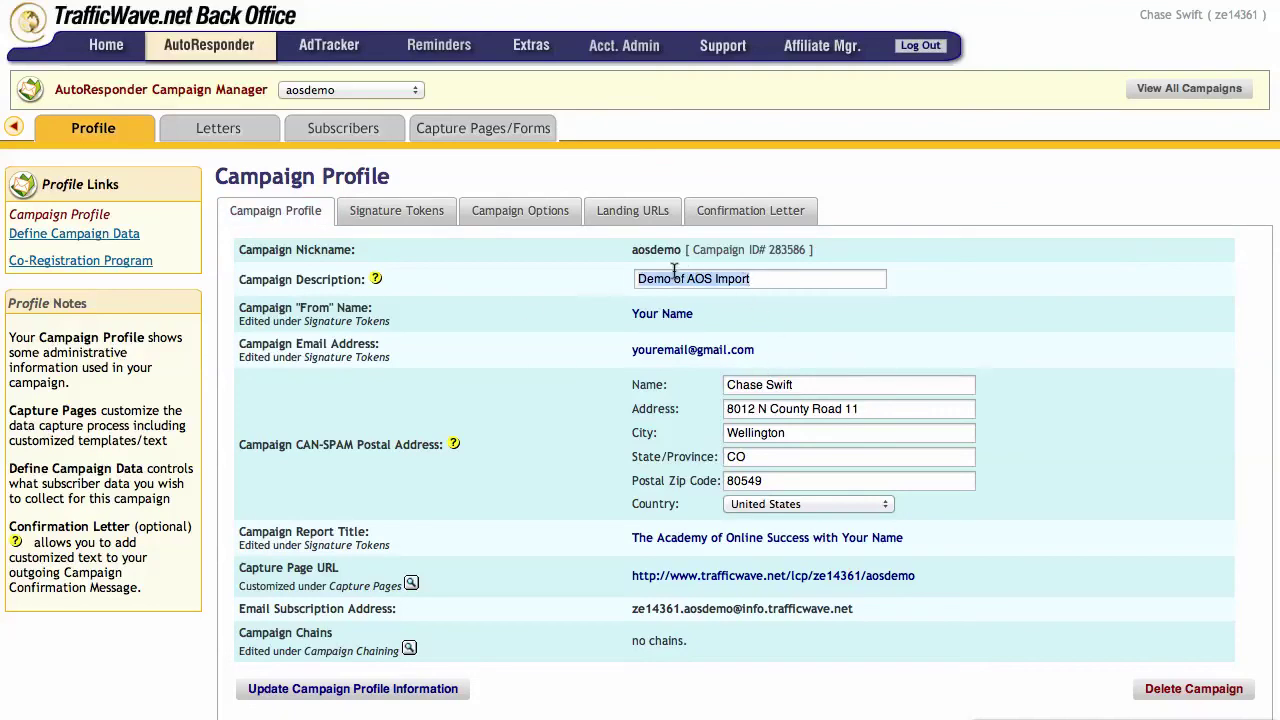
{"action": "scroll", "coordinate": [923, 405], "scroll_direction": "down", "scroll_amount": 3}
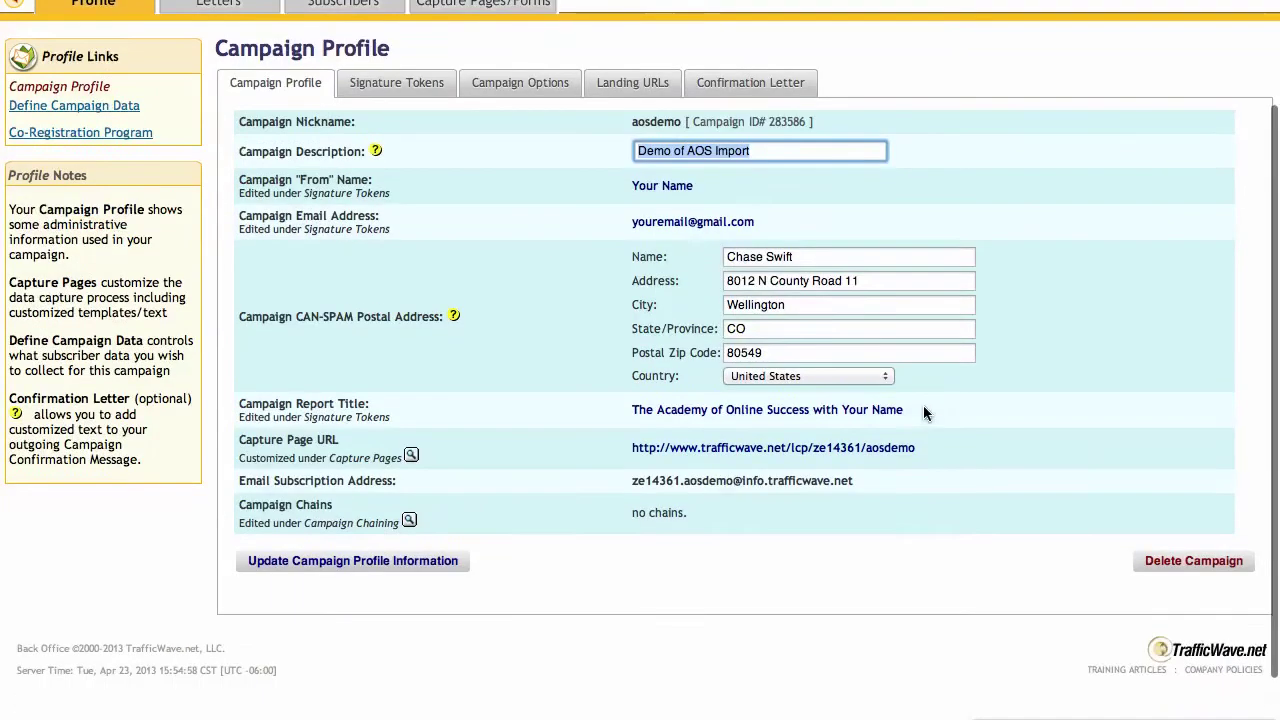
{"action": "scroll", "coordinate": [683, 370], "scroll_direction": "up", "scroll_amount": 3}
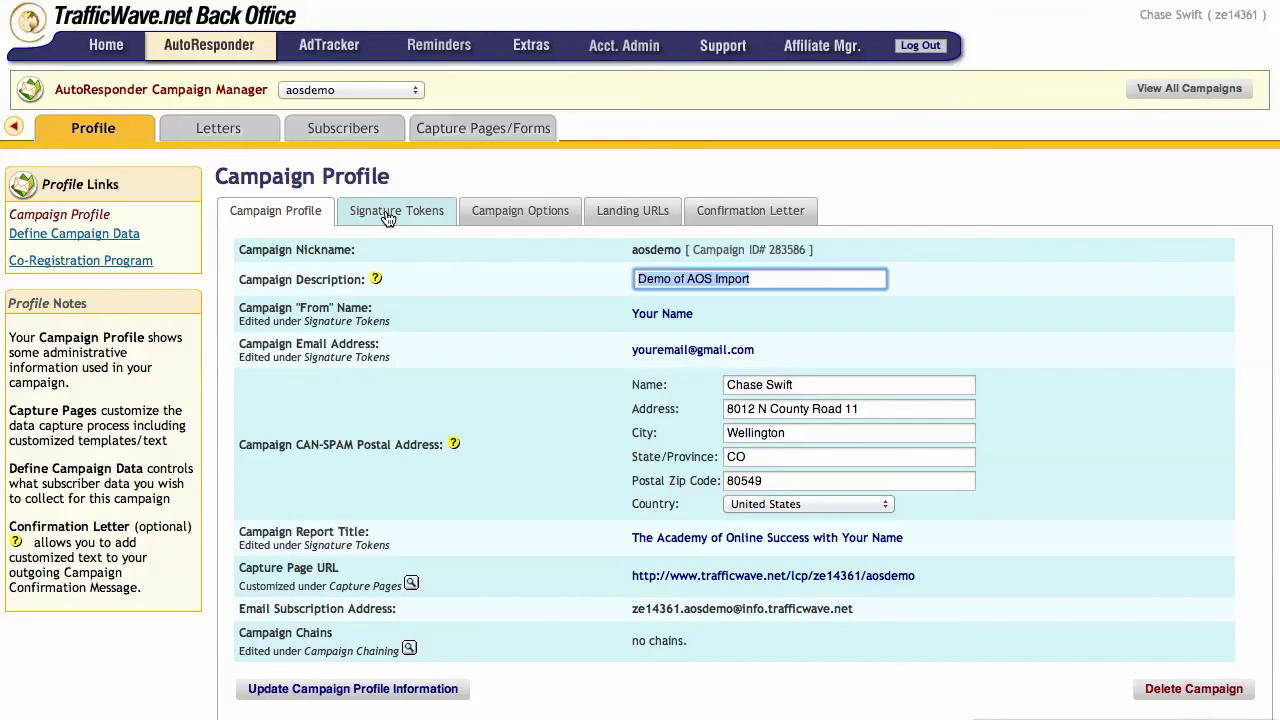
{"action": "left_click", "coordinate": [338, 84]}
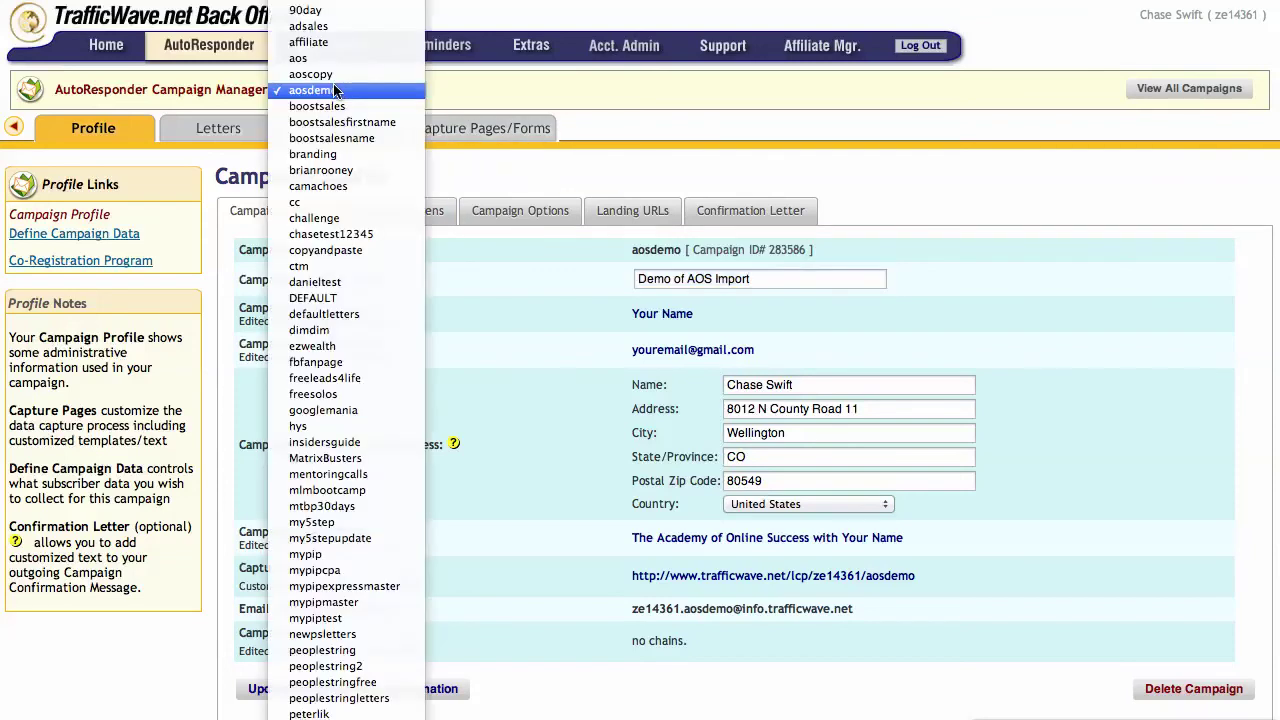
{"action": "left_click", "coordinate": [335, 90]}
{"action": "left_click", "coordinate": [310, 92]}
{"action": "left_click", "coordinate": [338, 90]}
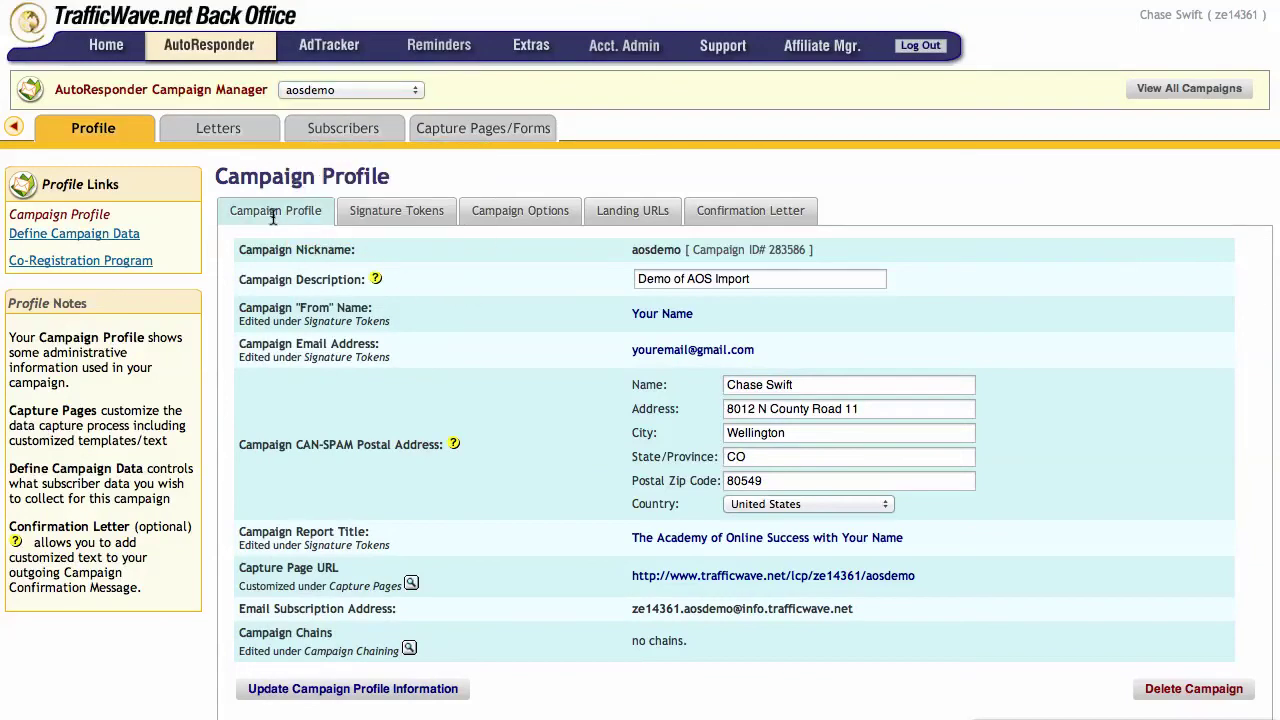
Check the return name, e-mail address, campaign title and phone number among the standard signature tokens, and update the tokens.
{"action": "left_click", "coordinate": [401, 219]}
{"action": "mouse_move", "coordinate": [610, 301]}
{"action": "left_mouse_down"}
{"action": "mouse_move", "coordinate": [572, 302]}
{"action": "mouse_move", "coordinate": [497, 337]}
{"action": "left_mouse_up"}
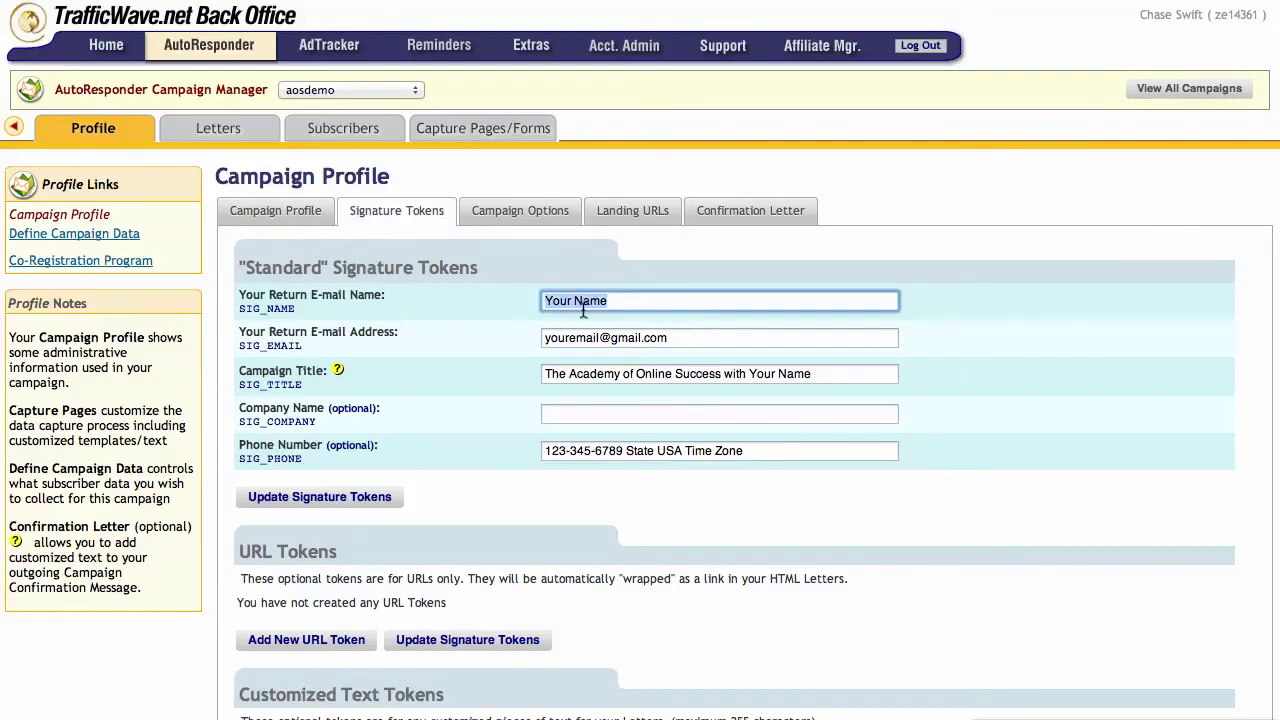
{"action": "left_click_drag", "start_coordinate": [676, 338], "coordinate": [542, 356]}
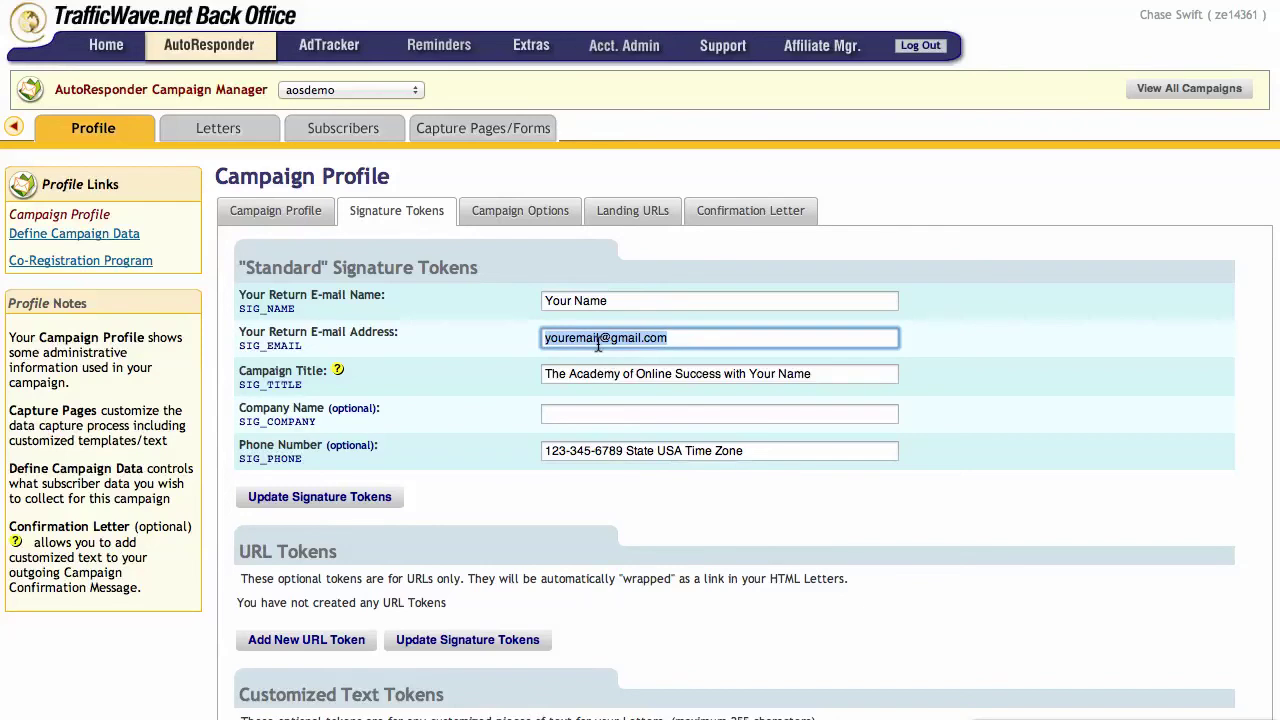
{"action": "left_click_drag", "start_coordinate": [829, 374], "coordinate": [758, 423]}
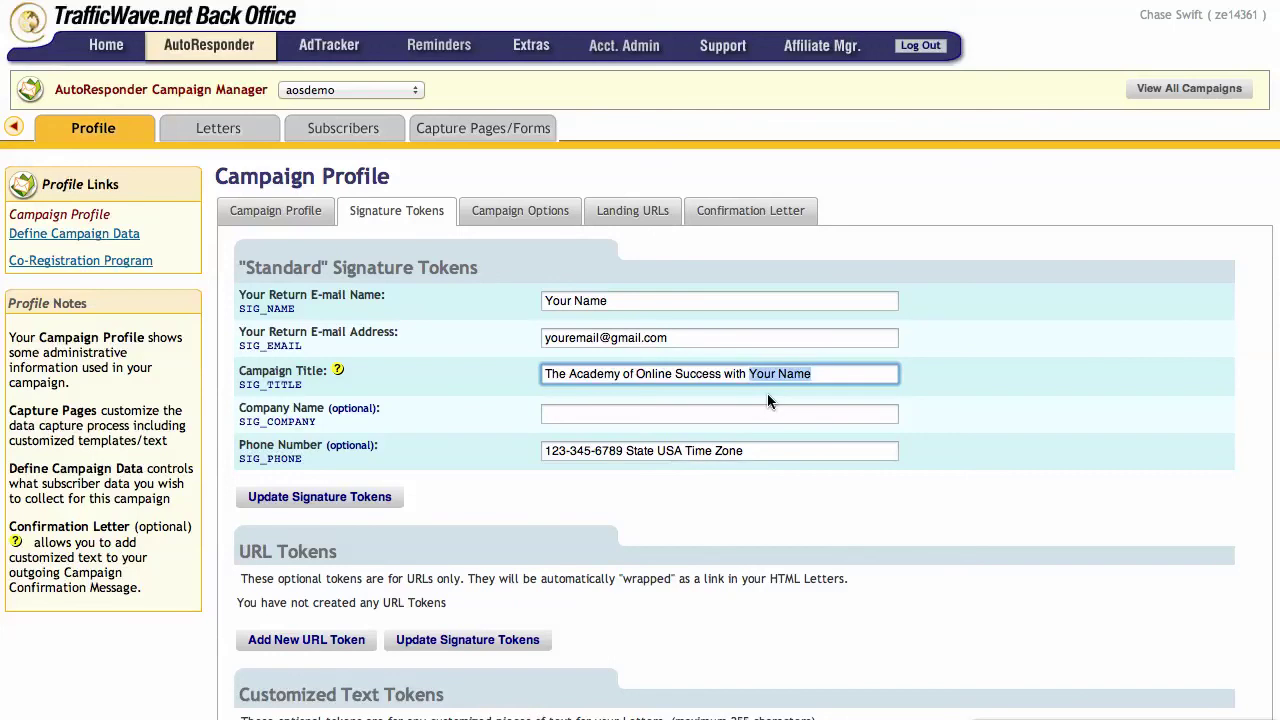
{"action": "scroll", "coordinate": [767, 393], "scroll_direction": "down", "scroll_amount": 2}
{"action": "left_click_drag", "start_coordinate": [745, 361], "coordinate": [543, 361]}
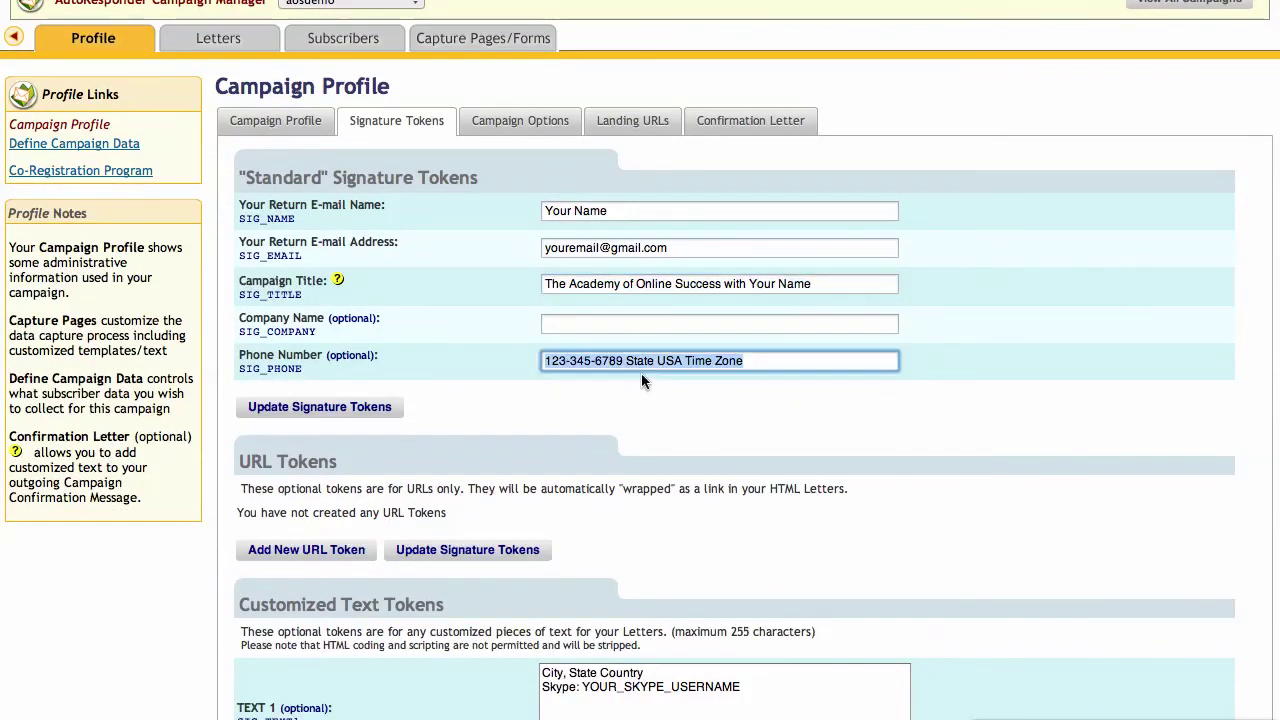
{"action": "left_click", "coordinate": [445, 389]}
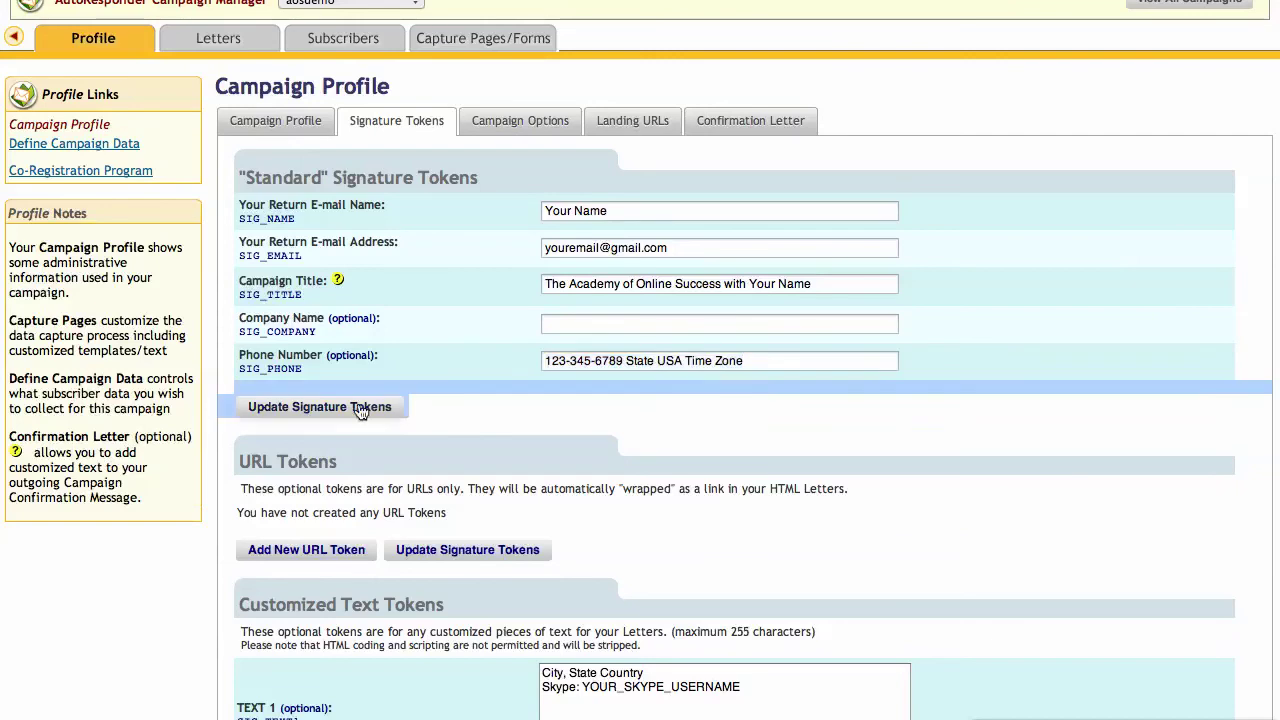
{"action": "left_click", "coordinate": [322, 416]}
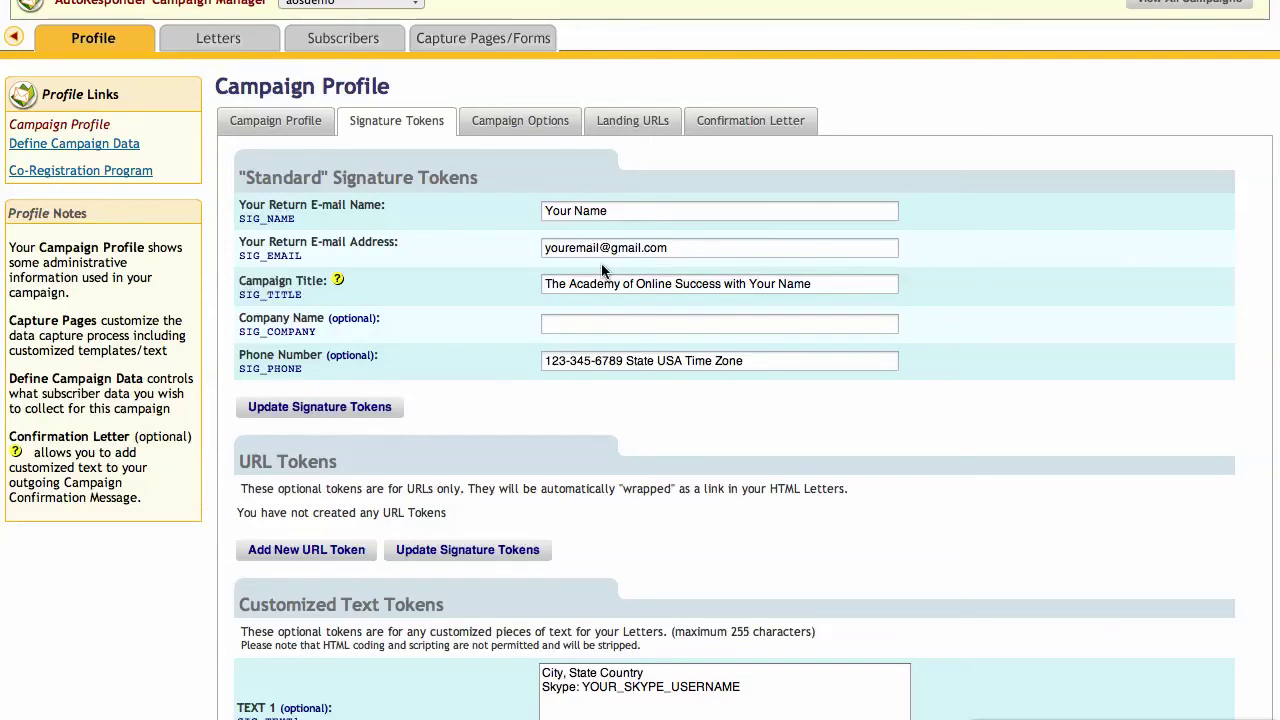
{"action": "left_click", "coordinate": [305, 410]}
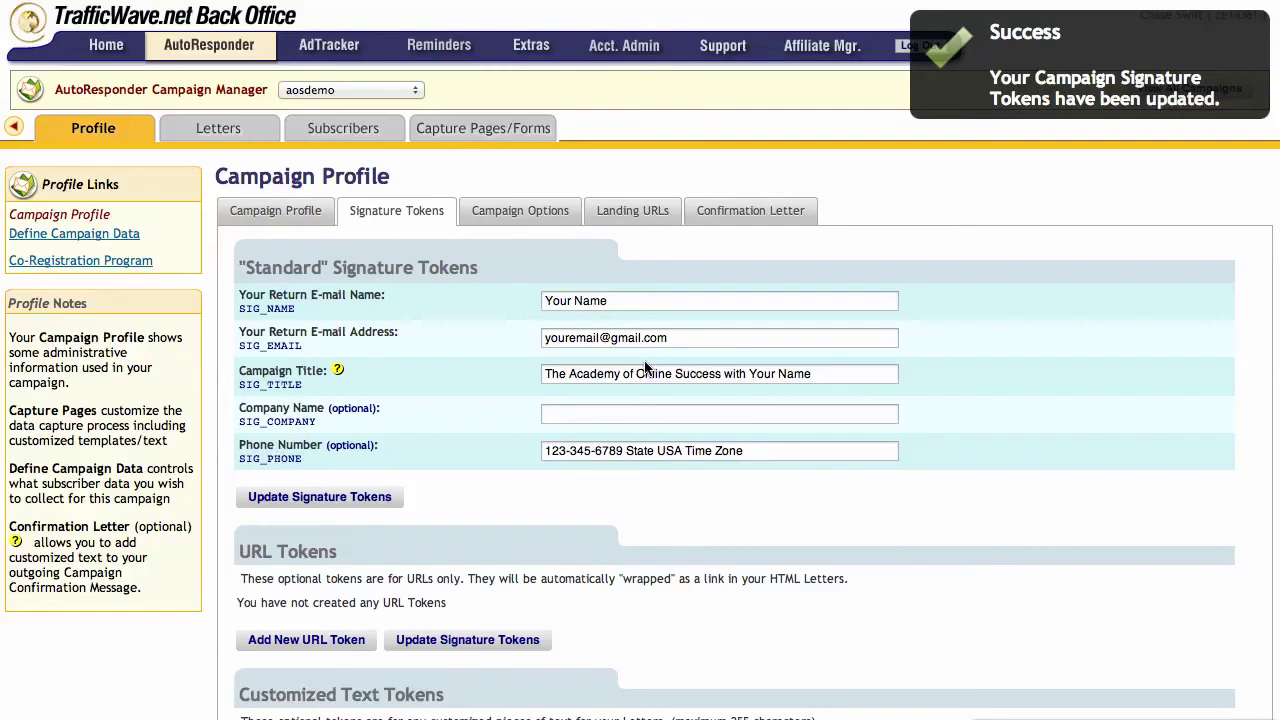
Check the location and Skype text in TEXT 1 and the website link in TEXT 2, and update the signature tokens.
{"action": "scroll", "coordinate": [645, 368], "scroll_direction": "down", "scroll_amount": 5}
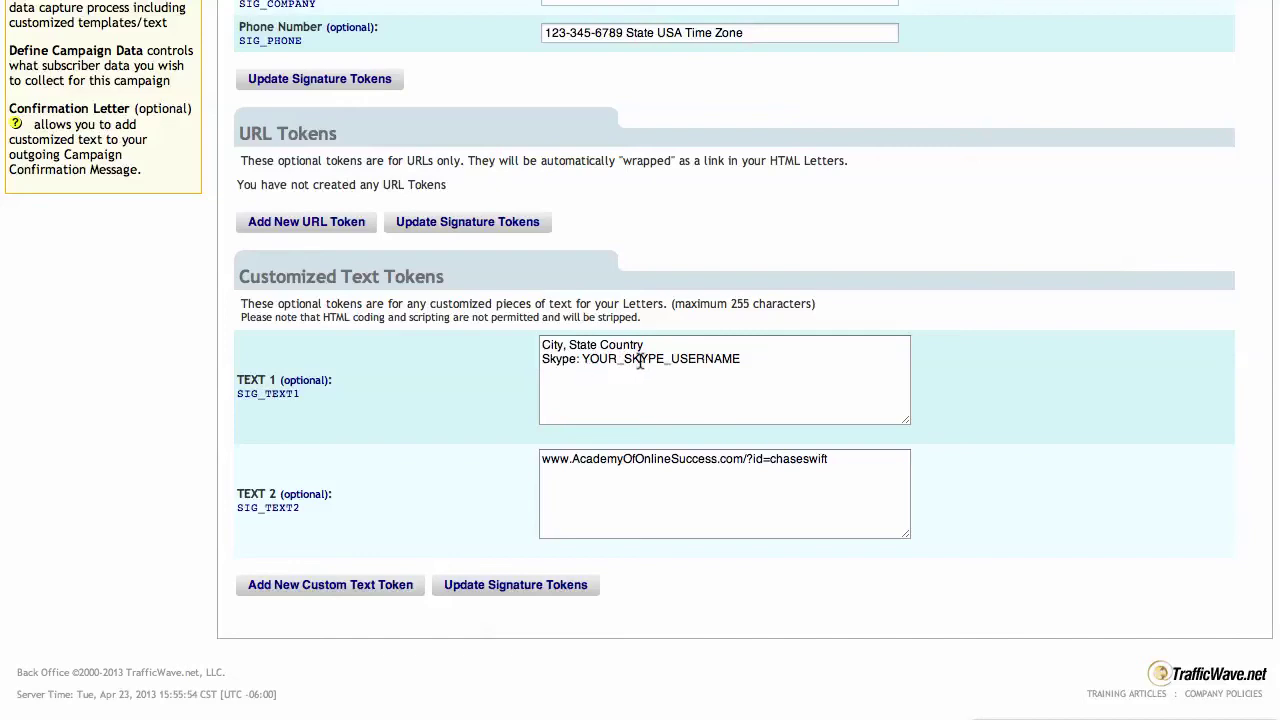
{"action": "left_click_drag", "start_coordinate": [748, 358], "coordinate": [581, 366]}
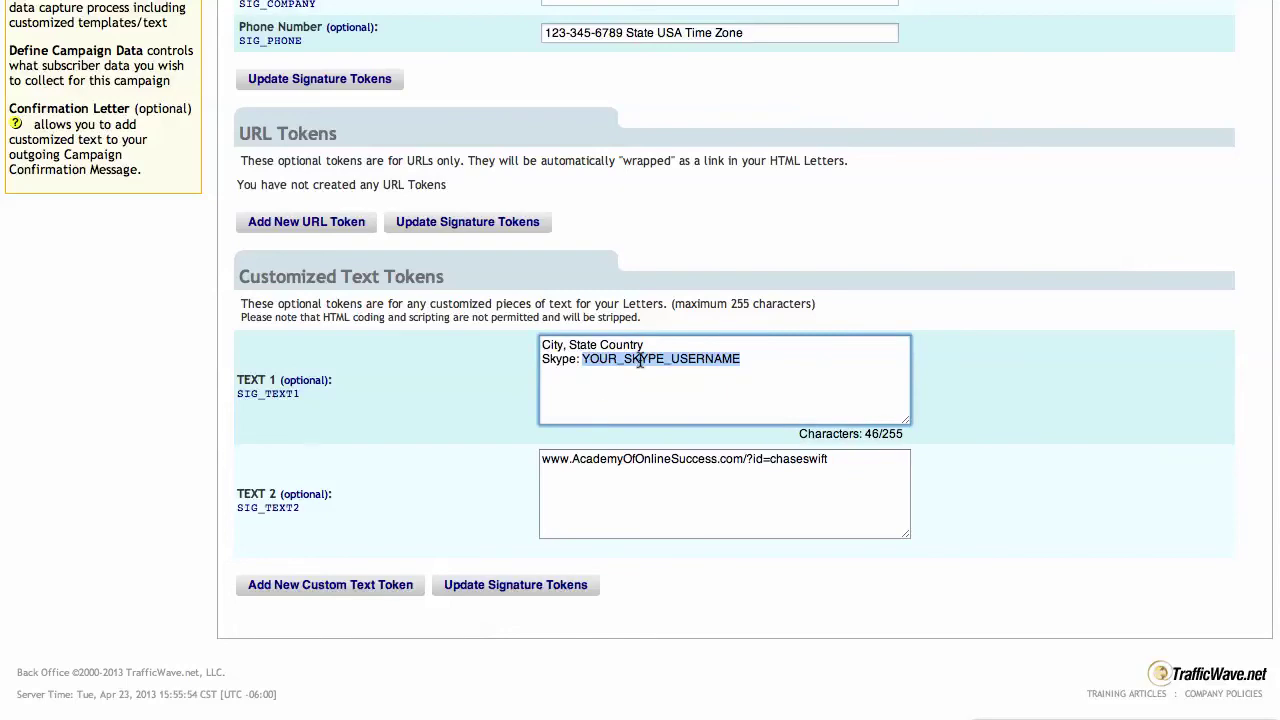
{"action": "left_click", "coordinate": [302, 511]}
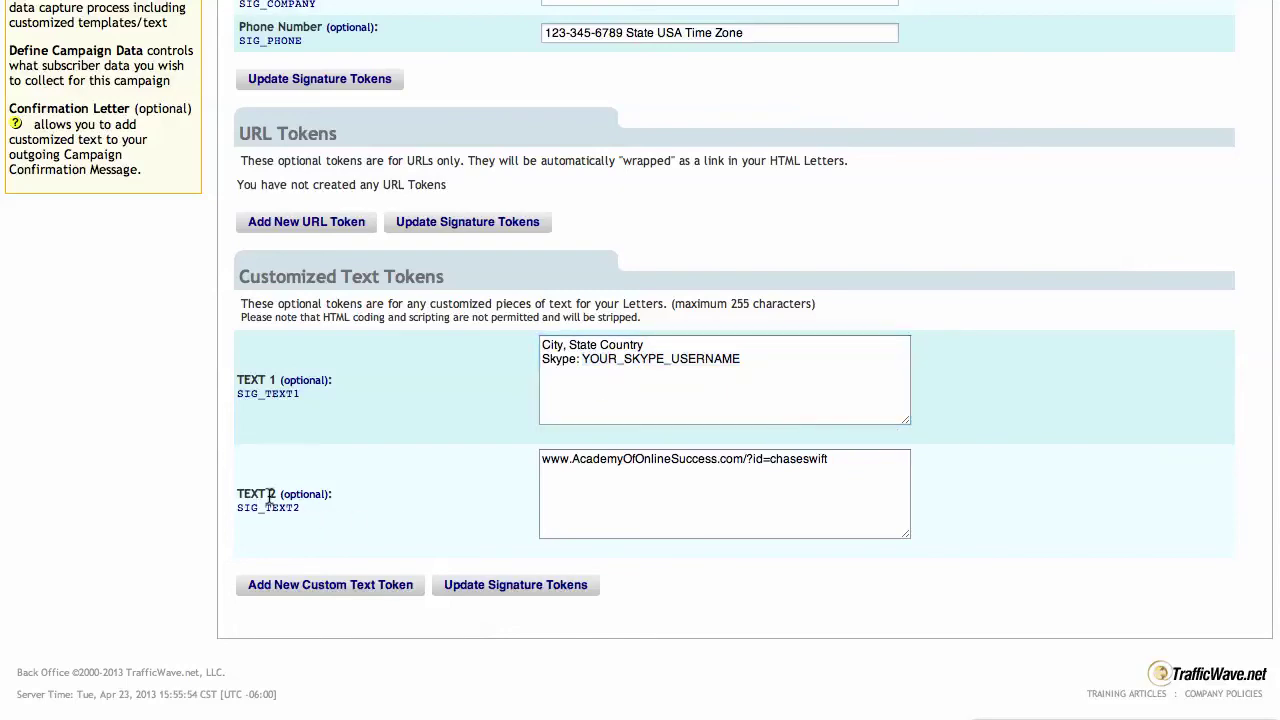
{"action": "left_click_drag", "start_coordinate": [547, 465], "coordinate": [837, 491]}
{"action": "left_click", "coordinate": [839, 497]}
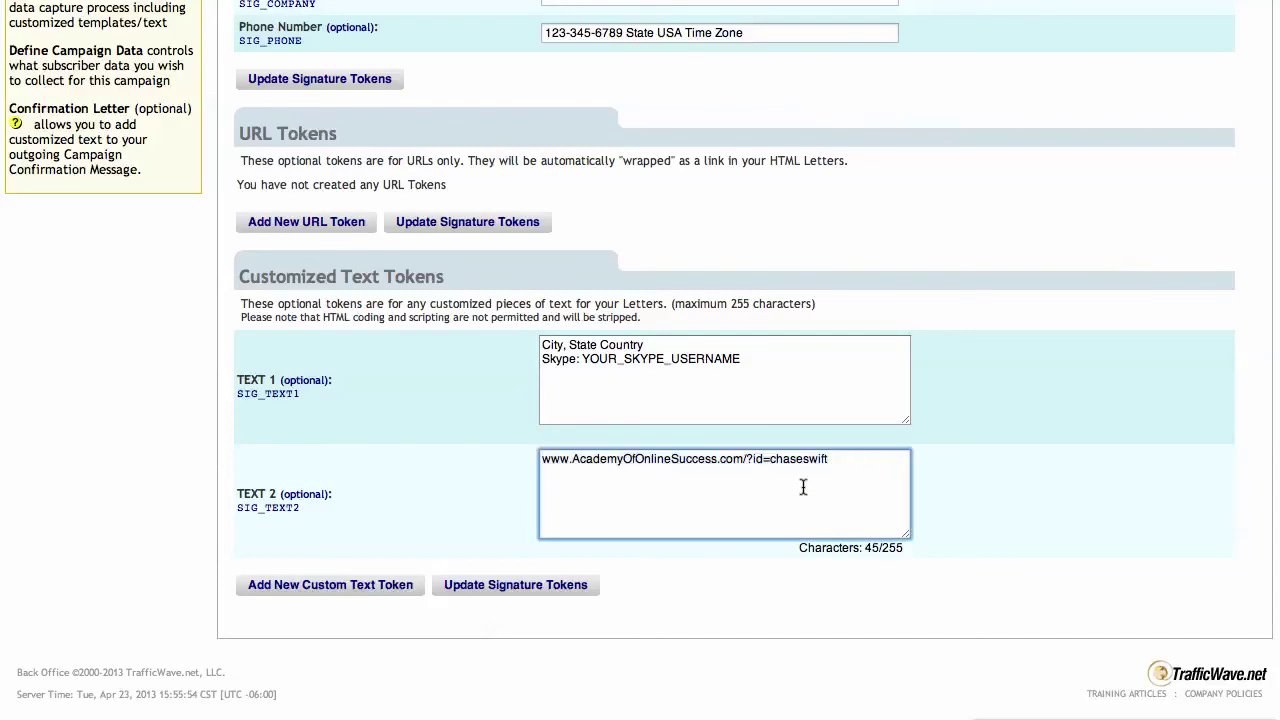
{"action": "left_click_drag", "start_coordinate": [541, 458], "coordinate": [834, 460]}
{"action": "left_click", "coordinate": [585, 459]}
{"action": "left_click", "coordinate": [520, 592]}
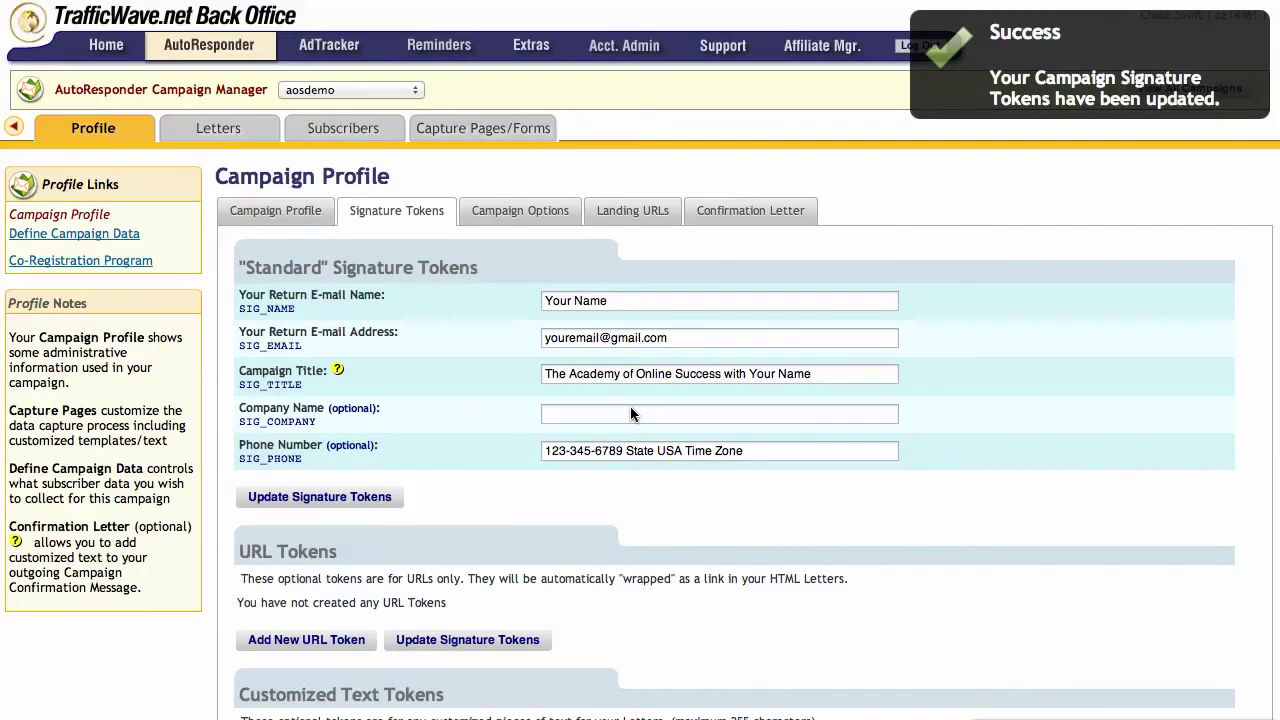
Open the campaign's letters for review and look through the imported follow-up letters and their delay days.
{"action": "mouse_move", "coordinate": [243, 137]}
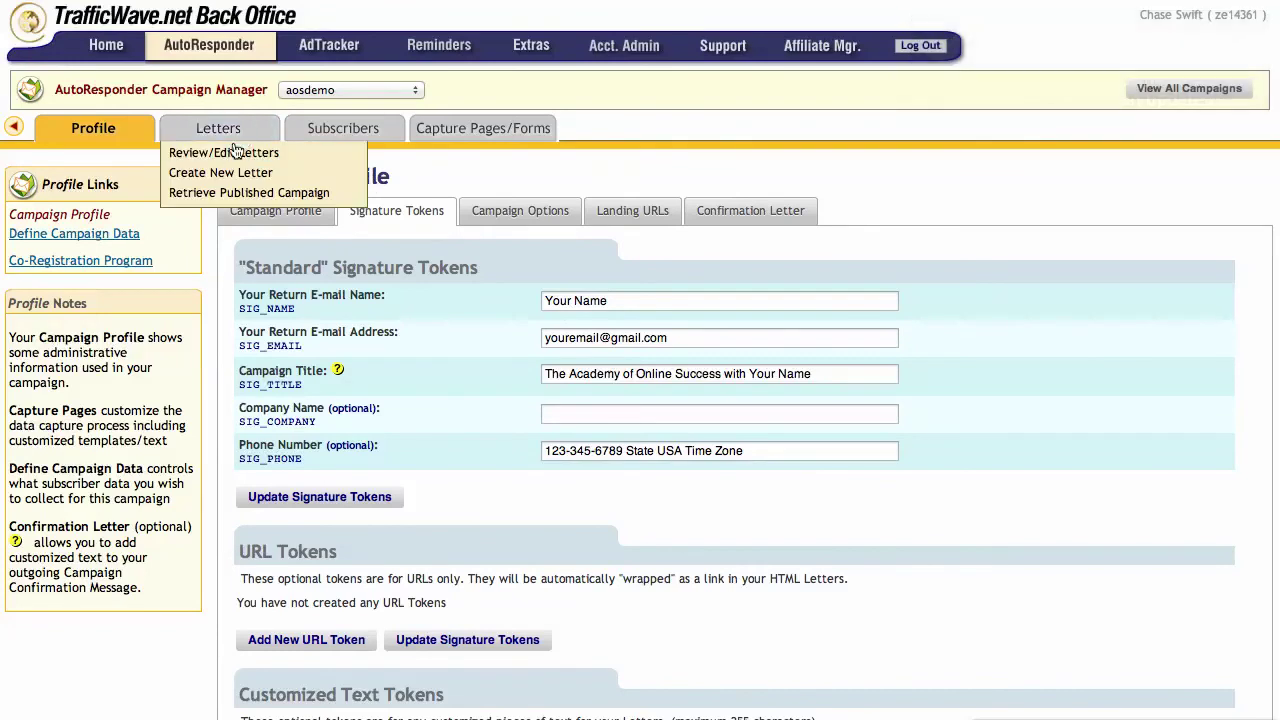
{"action": "left_click", "coordinate": [234, 156]}
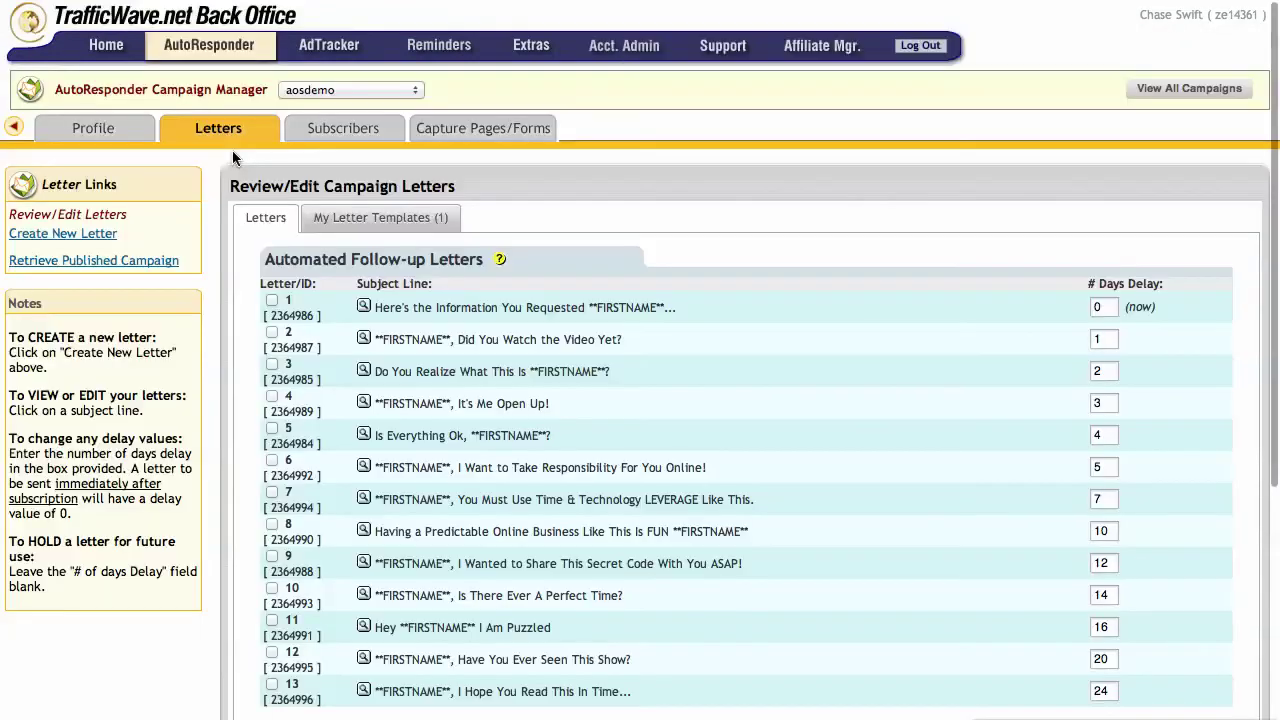
{"action": "scroll", "coordinate": [859, 411], "scroll_direction": "down", "scroll_amount": 5}
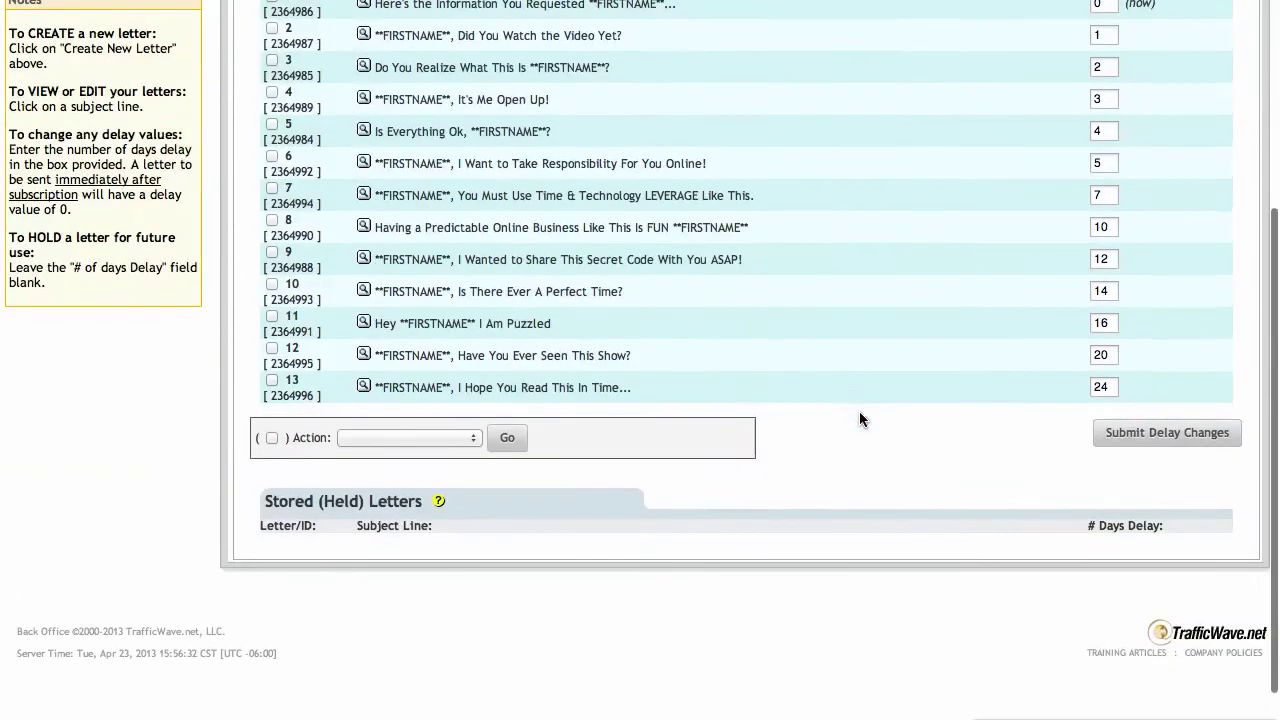
Check the campaign's saved letter templates, including AOS Template, and return to the automated follow-up letters.
{"action": "scroll", "coordinate": [860, 419], "scroll_direction": "up", "scroll_amount": 5}
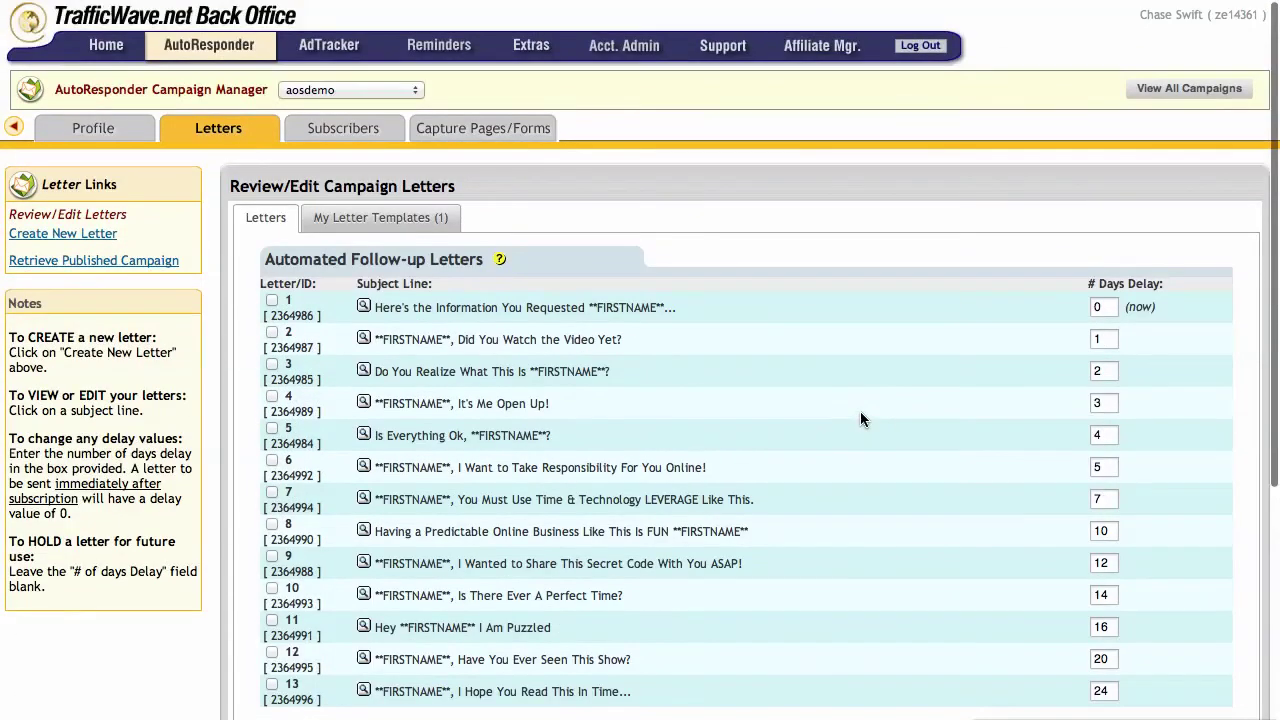
{"action": "left_click", "coordinate": [391, 217]}
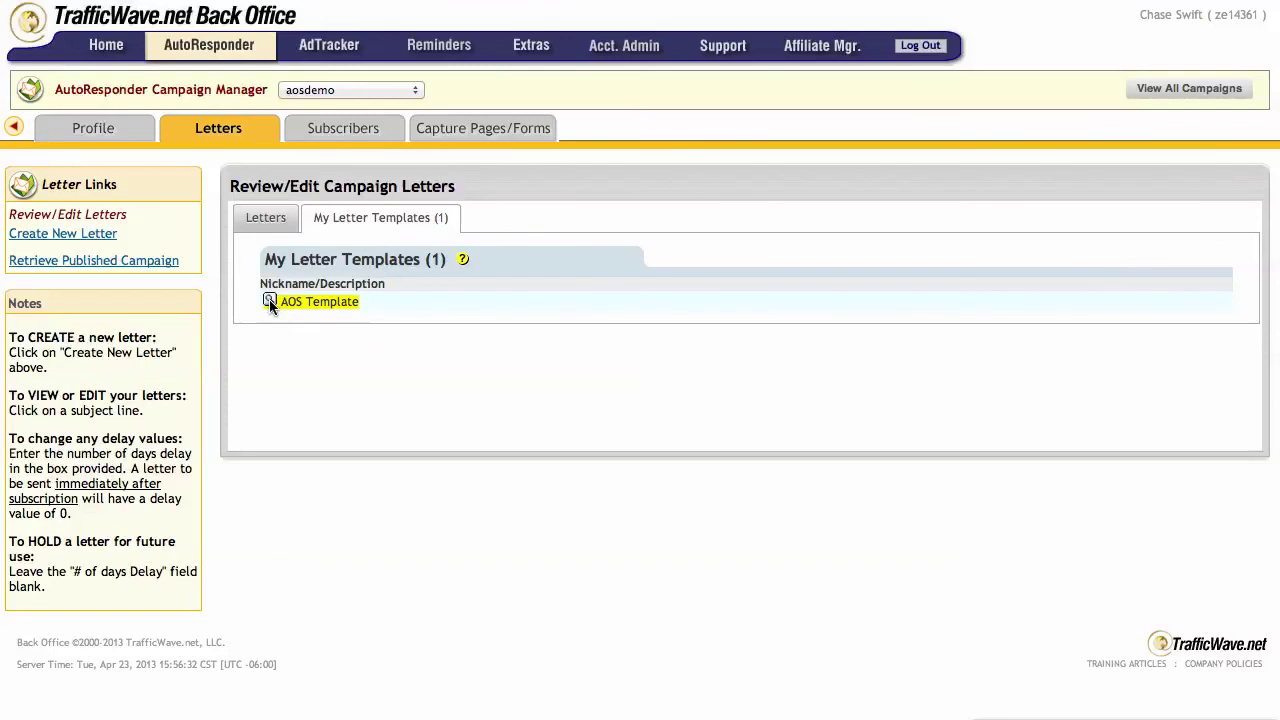
{"action": "left_click", "coordinate": [265, 219]}
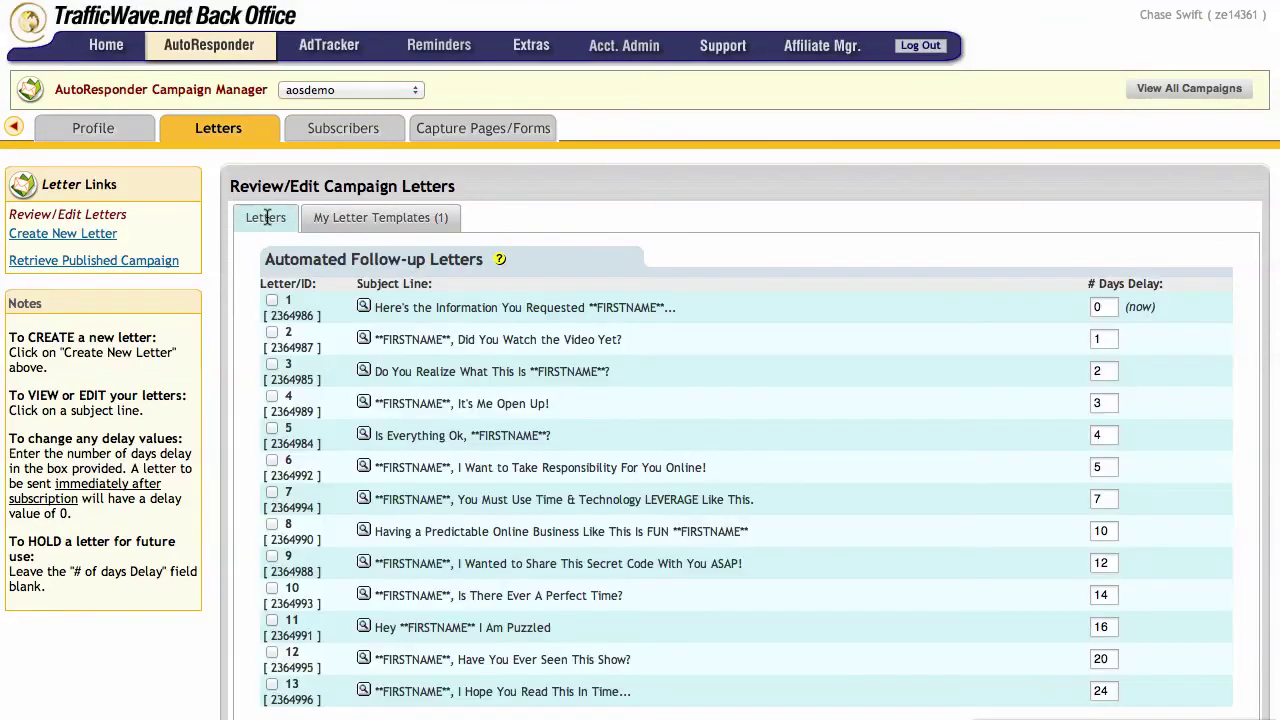
Proofread letter 1, "Here's the Information You Requested", and look through its body text, links and tokens.
{"action": "left_click", "coordinate": [364, 309]}
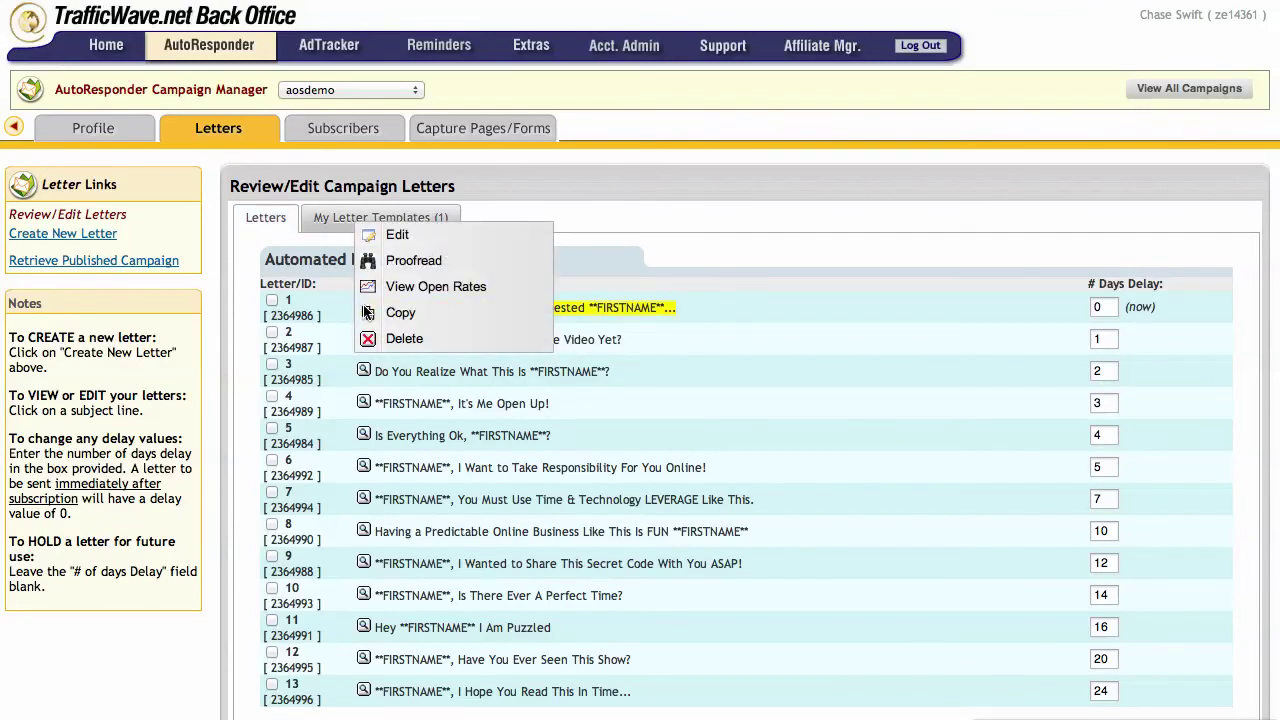
{"action": "left_click", "coordinate": [413, 259]}
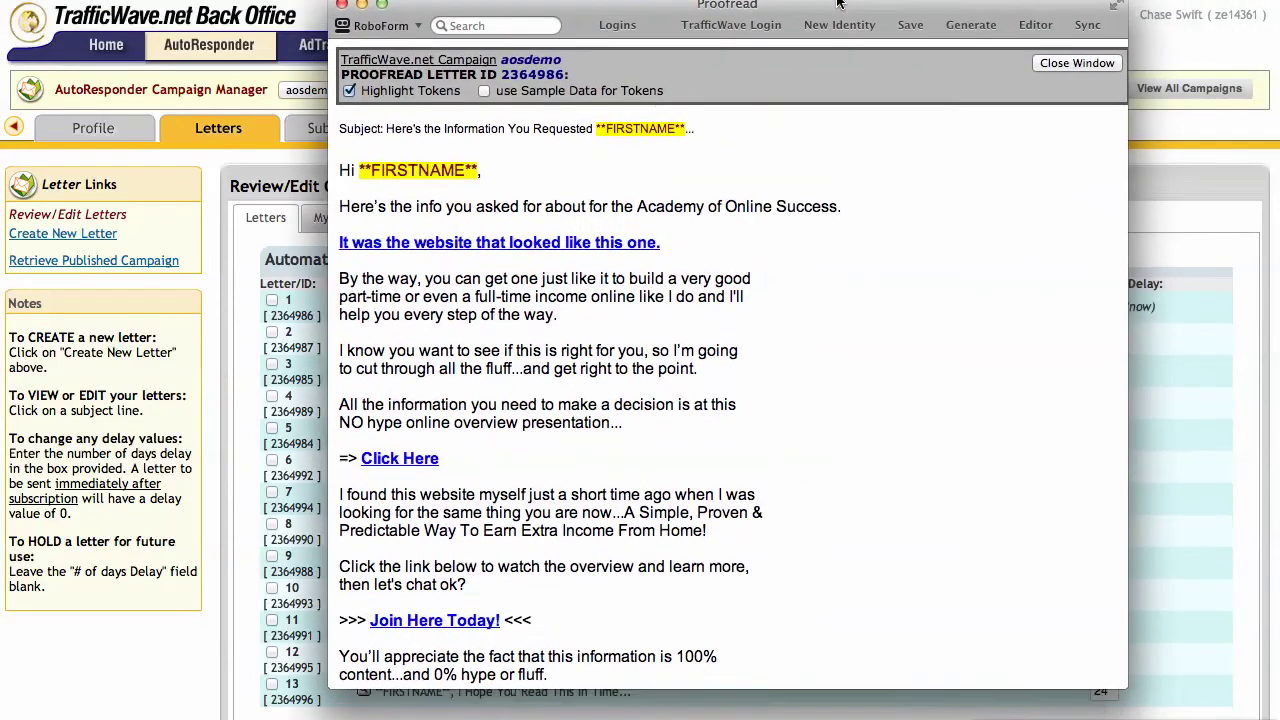
{"action": "left_click_drag", "start_coordinate": [929, 11], "coordinate": [829, 6]}
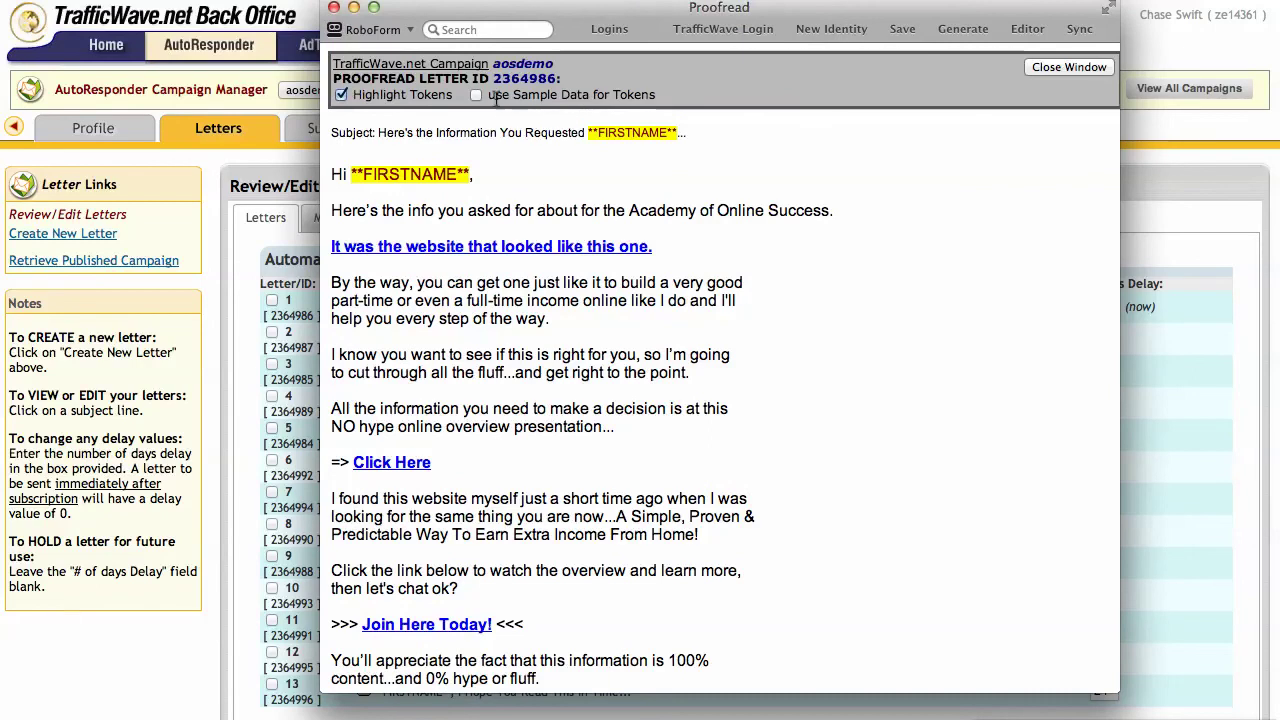
{"action": "scroll", "coordinate": [701, 227], "scroll_direction": "down", "scroll_amount": 15}
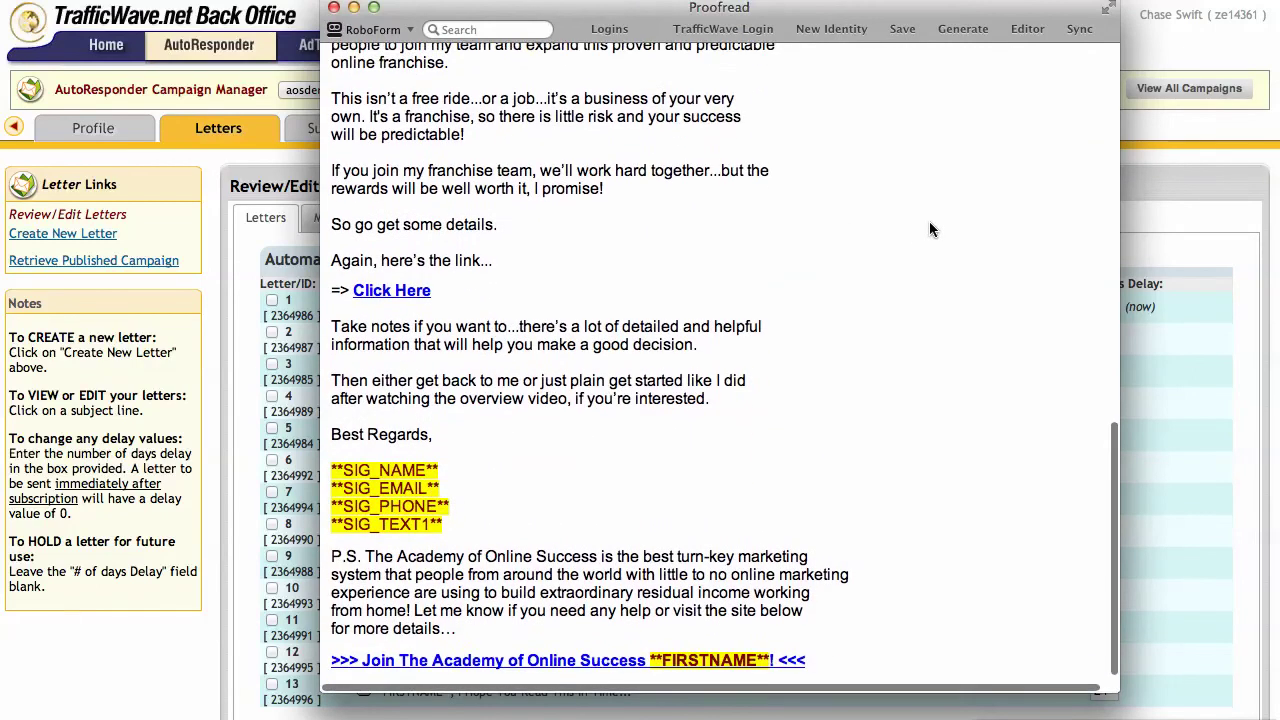
{"action": "scroll", "coordinate": [931, 218], "scroll_direction": "up", "scroll_amount": 15}
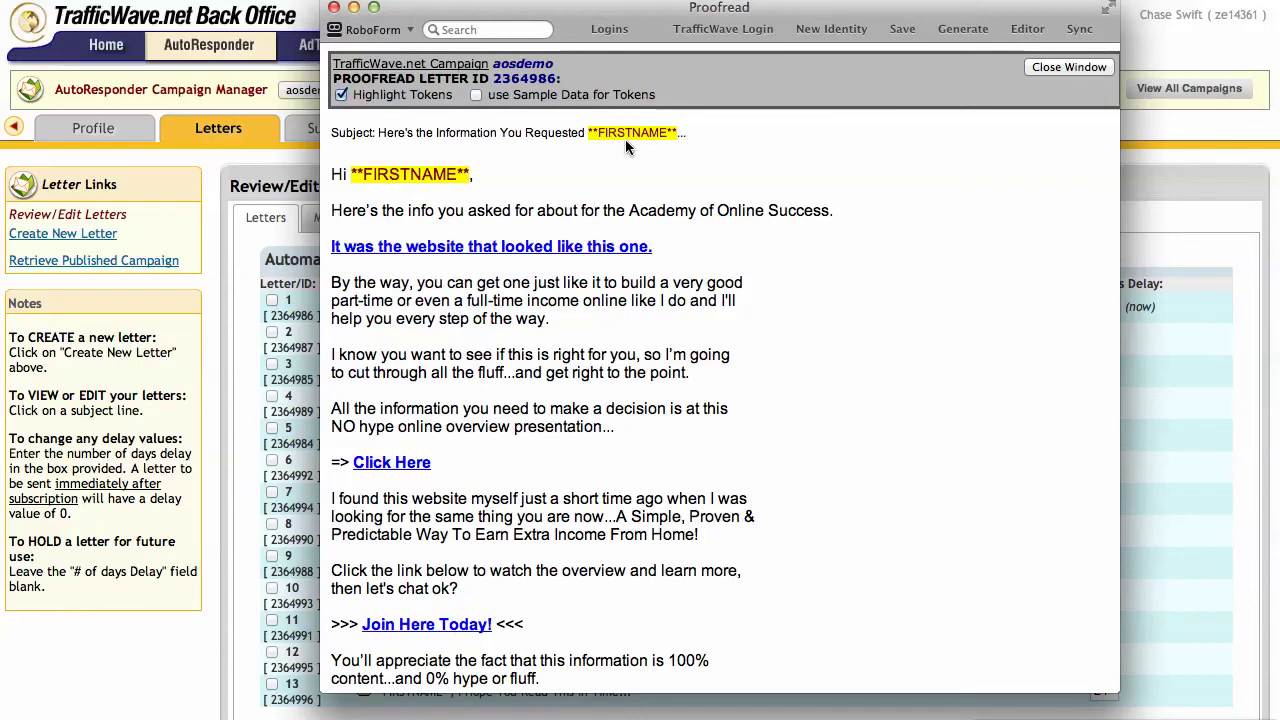
Preview letter 1 with sample data for tokens and without token highlighting, and check its greeting line.
{"action": "left_click", "coordinate": [476, 94]}
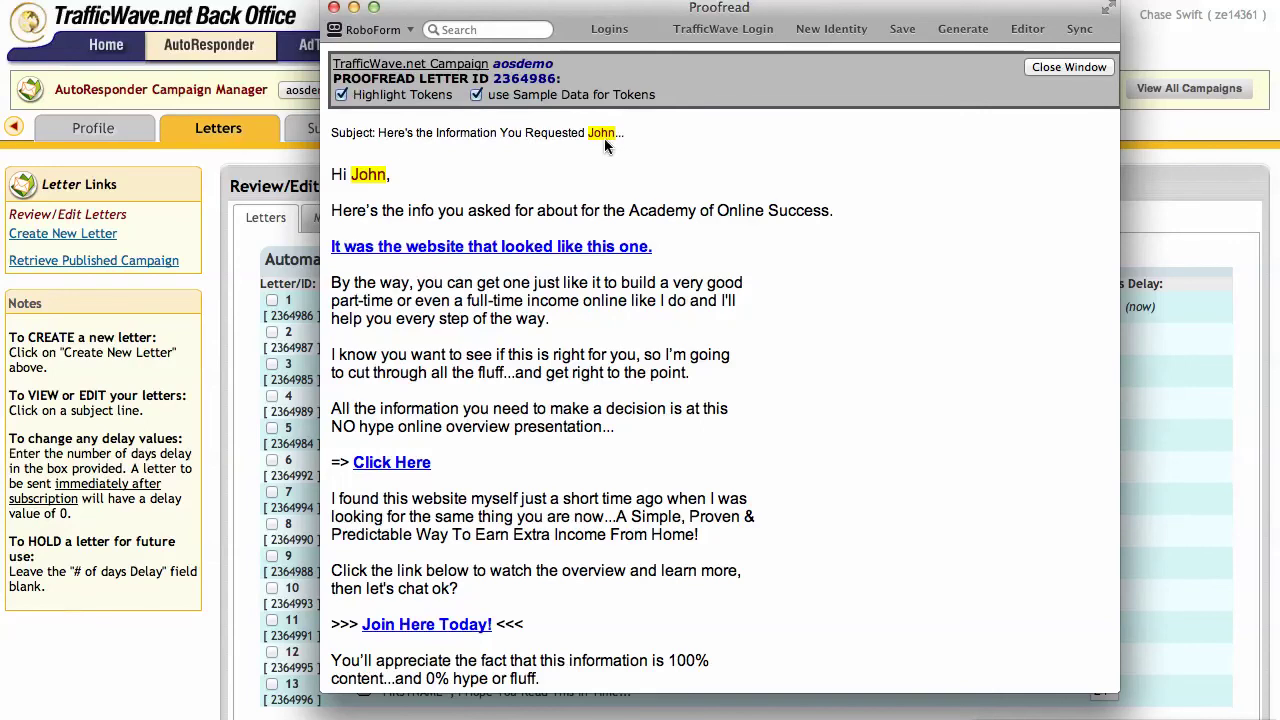
{"action": "left_click", "coordinate": [341, 95]}
{"action": "left_click_drag", "start_coordinate": [329, 175], "coordinate": [391, 175]}
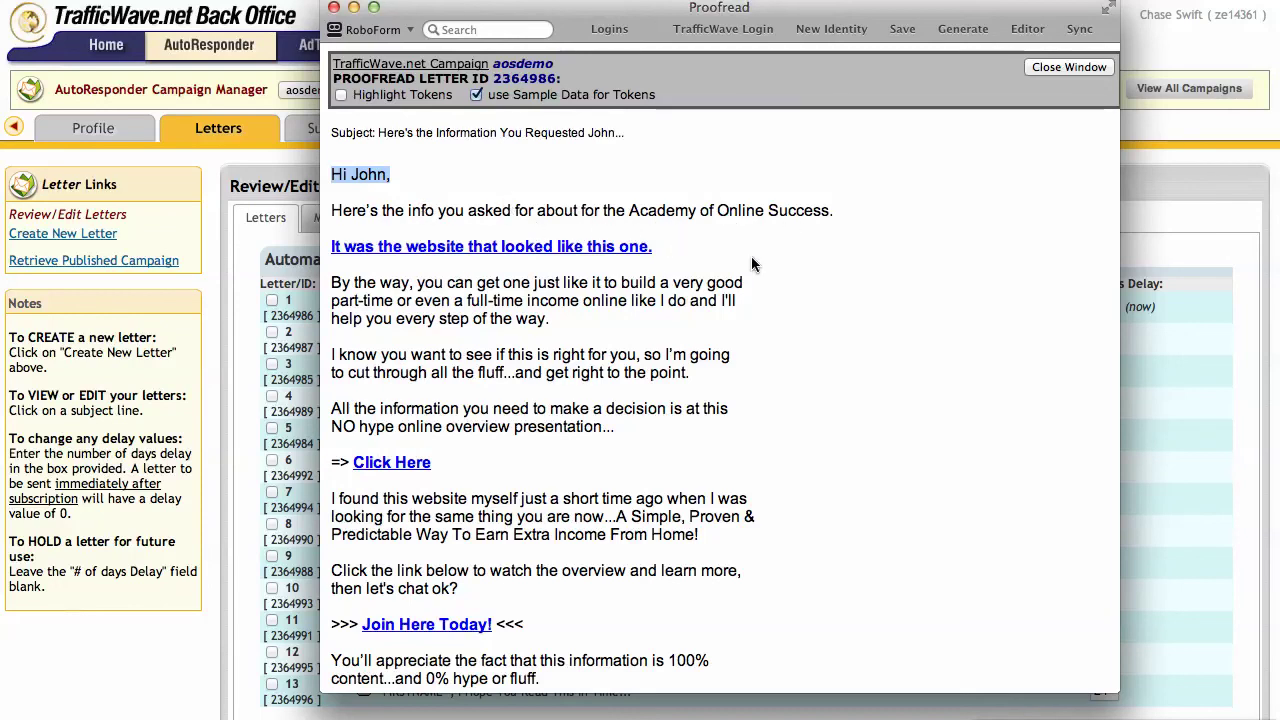
Examine the name, e-mail, phone, location and Skype lines in letter 1's signature, and close the proofread window.
{"action": "scroll", "coordinate": [753, 256], "scroll_direction": "down", "scroll_amount": 20}
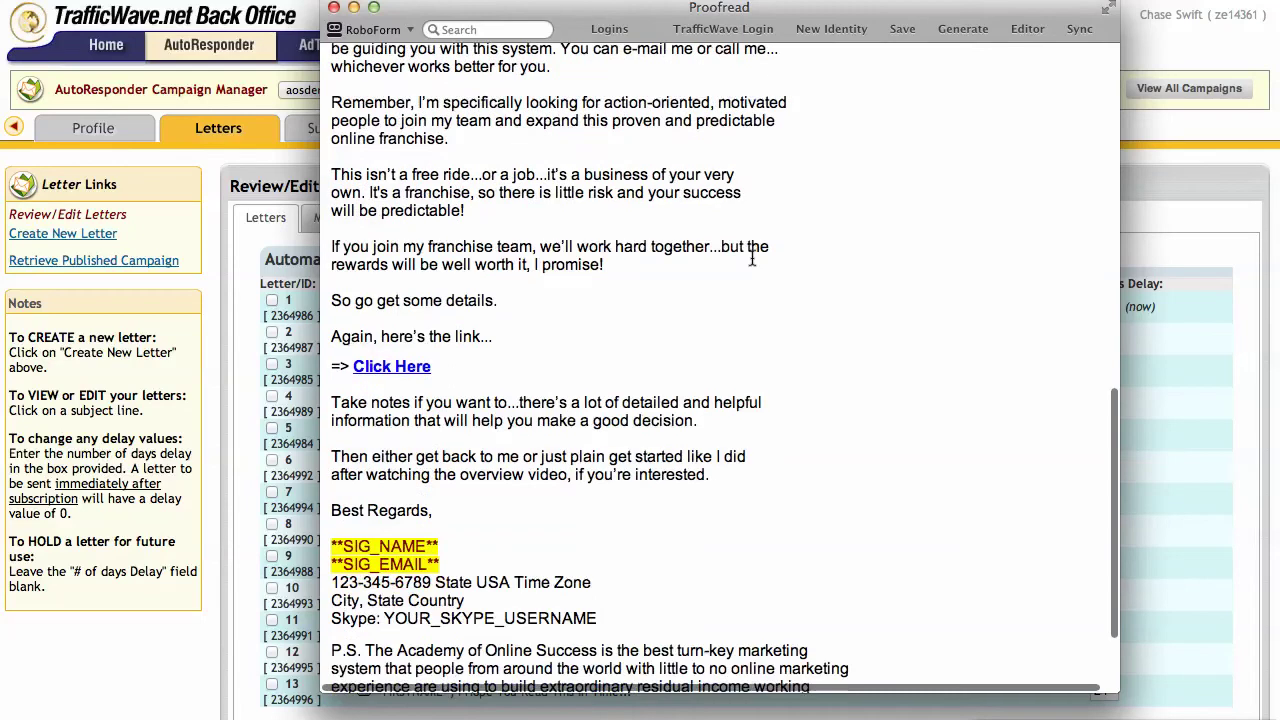
{"action": "scroll", "coordinate": [753, 258], "scroll_direction": "down", "scroll_amount": 5}
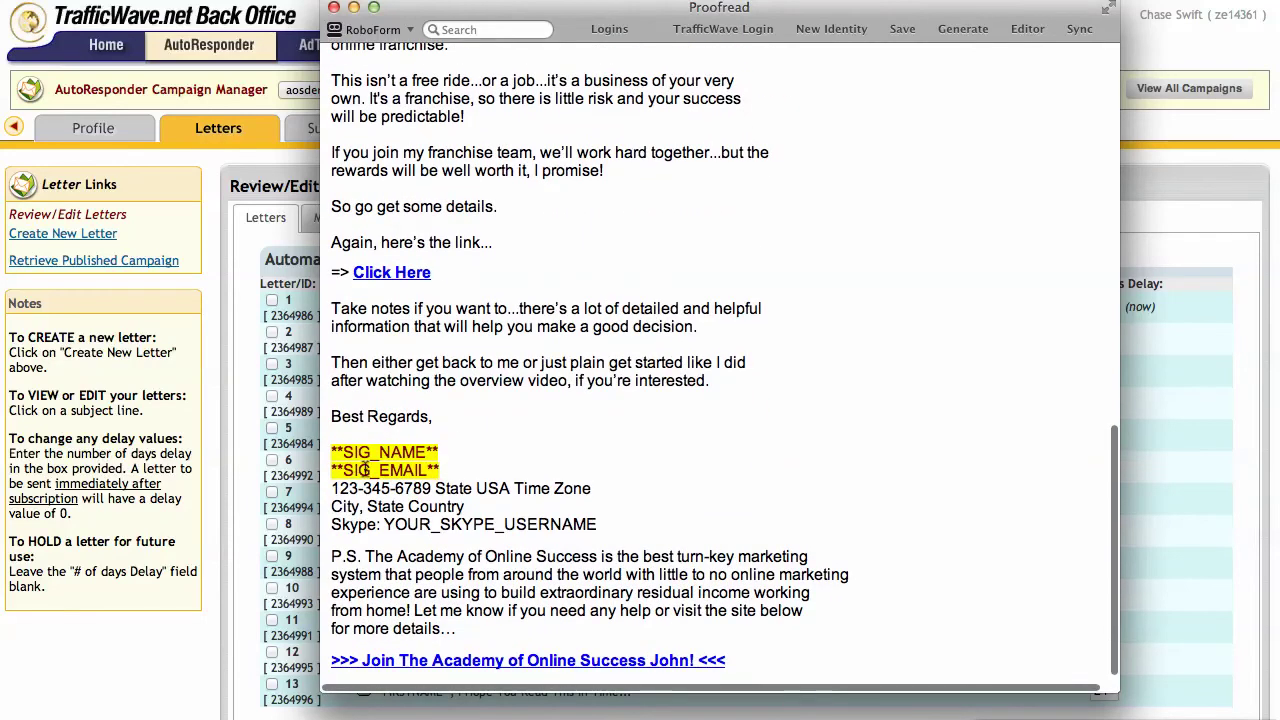
{"action": "mouse_move", "coordinate": [331, 452]}
{"action": "left_mouse_down"}
{"action": "mouse_move", "coordinate": [450, 452]}
{"action": "mouse_move", "coordinate": [330, 471]}
{"action": "left_mouse_up"}
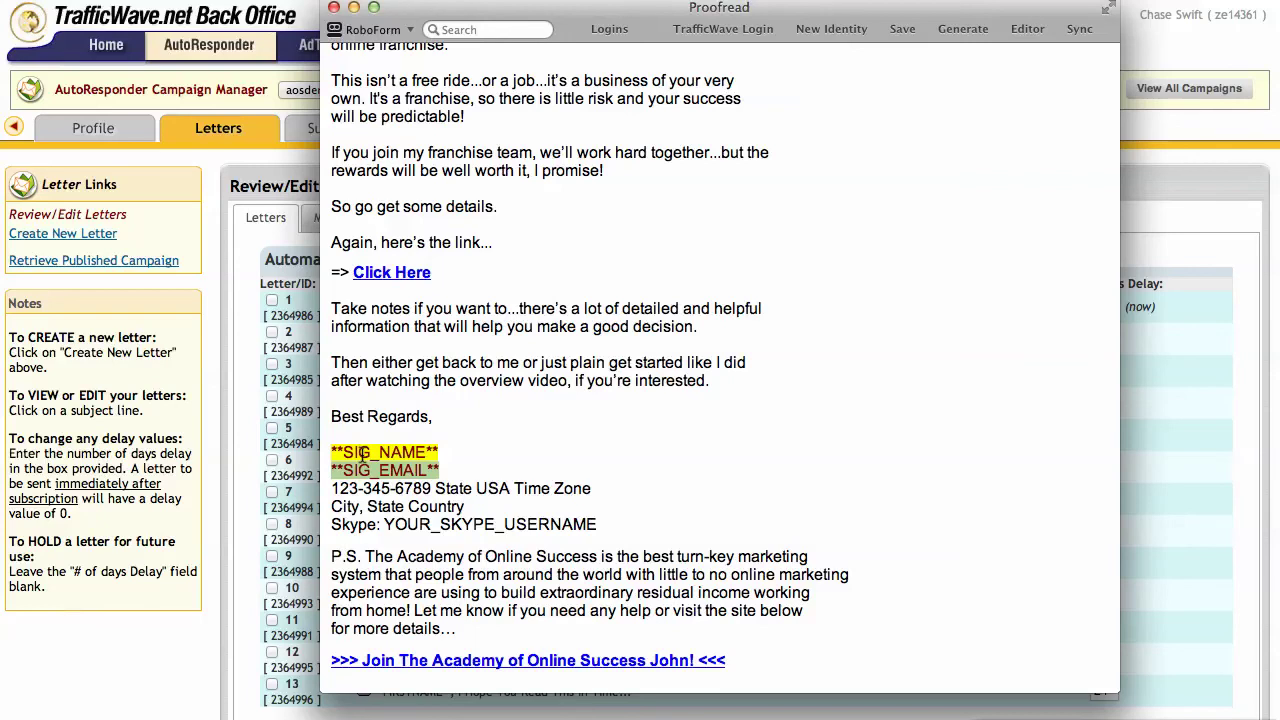
{"action": "left_click", "coordinate": [386, 488]}
{"action": "left_click_drag", "start_coordinate": [333, 489], "coordinate": [600, 499]}
{"action": "left_click", "coordinate": [598, 502]}
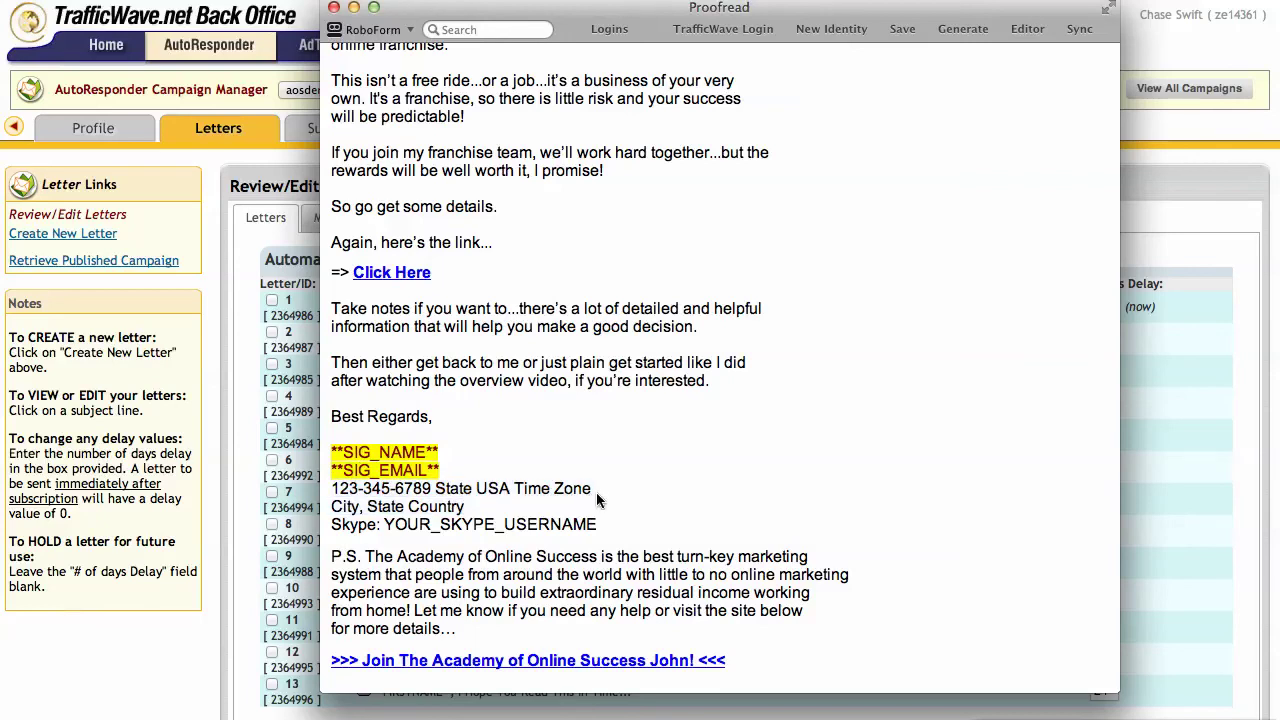
{"action": "left_click_drag", "start_coordinate": [331, 489], "coordinate": [588, 490]}
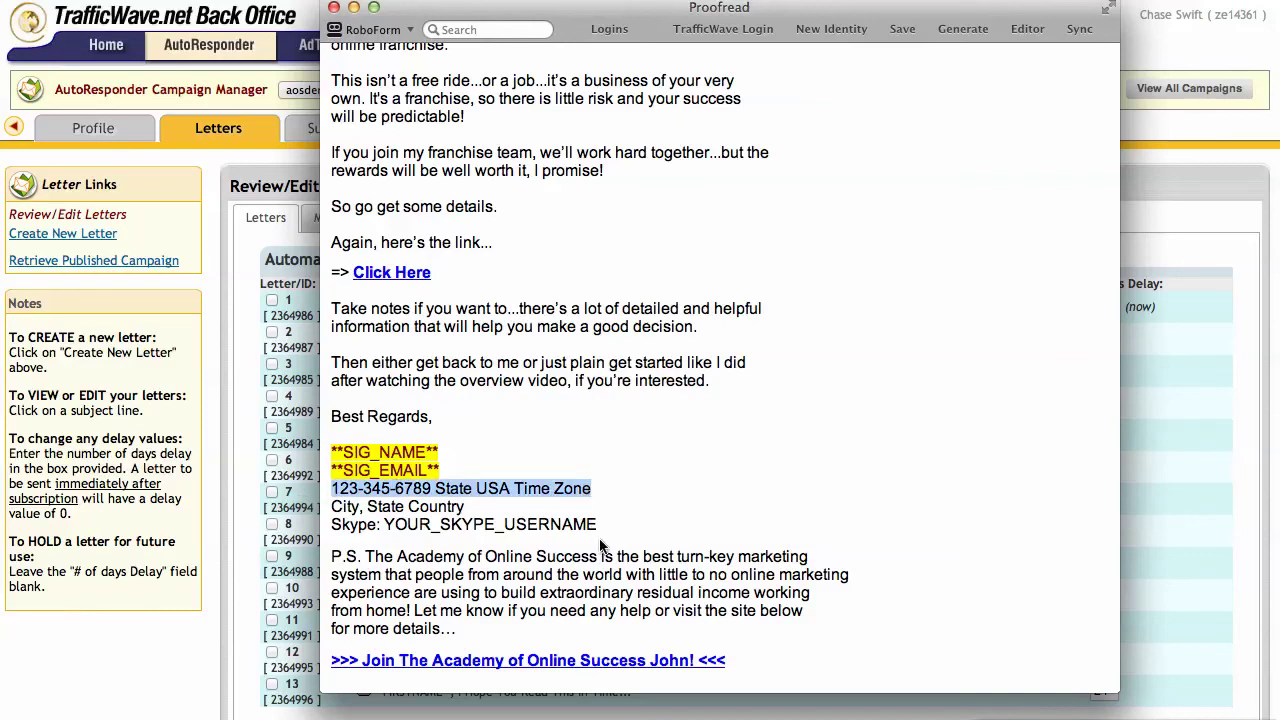
{"action": "left_click_drag", "start_coordinate": [331, 508], "coordinate": [598, 526]}
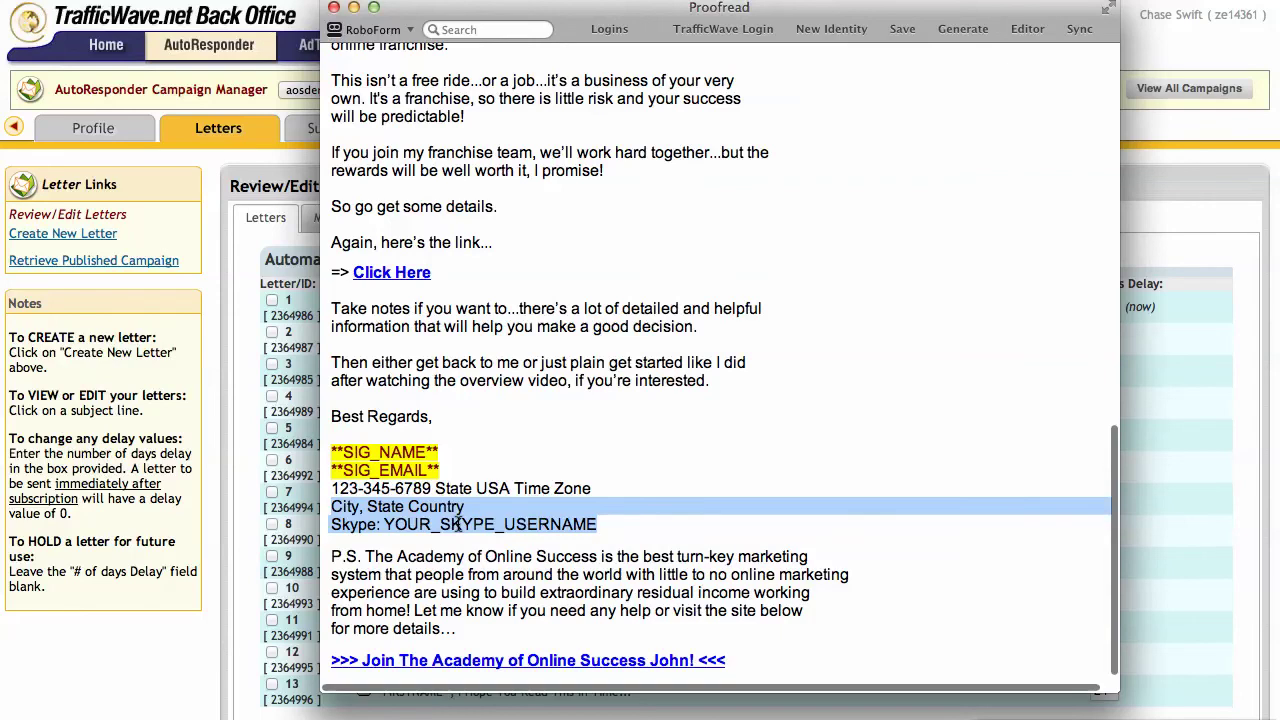
{"action": "left_click", "coordinate": [334, 7]}
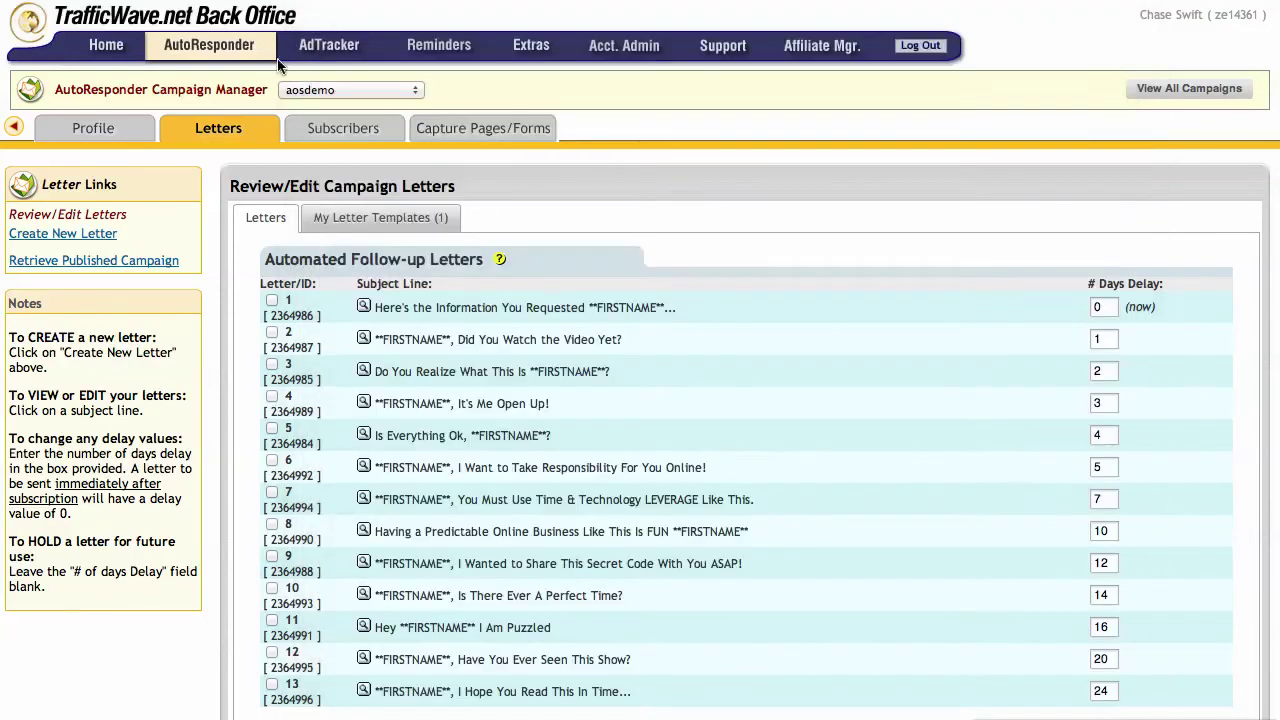
Open the signature tokens in the campaign profile and check the phone number text in SIG_PHONE.
{"action": "mouse_move", "coordinate": [94, 132]}
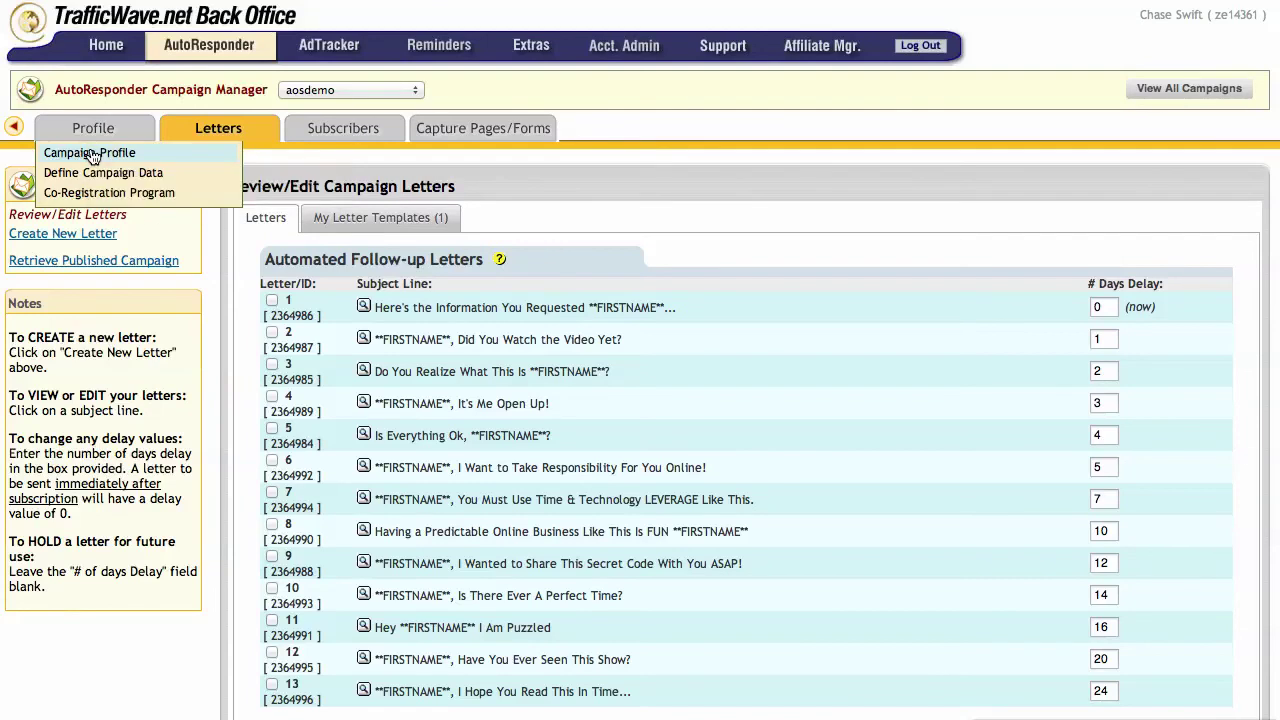
{"action": "left_click", "coordinate": [91, 155]}
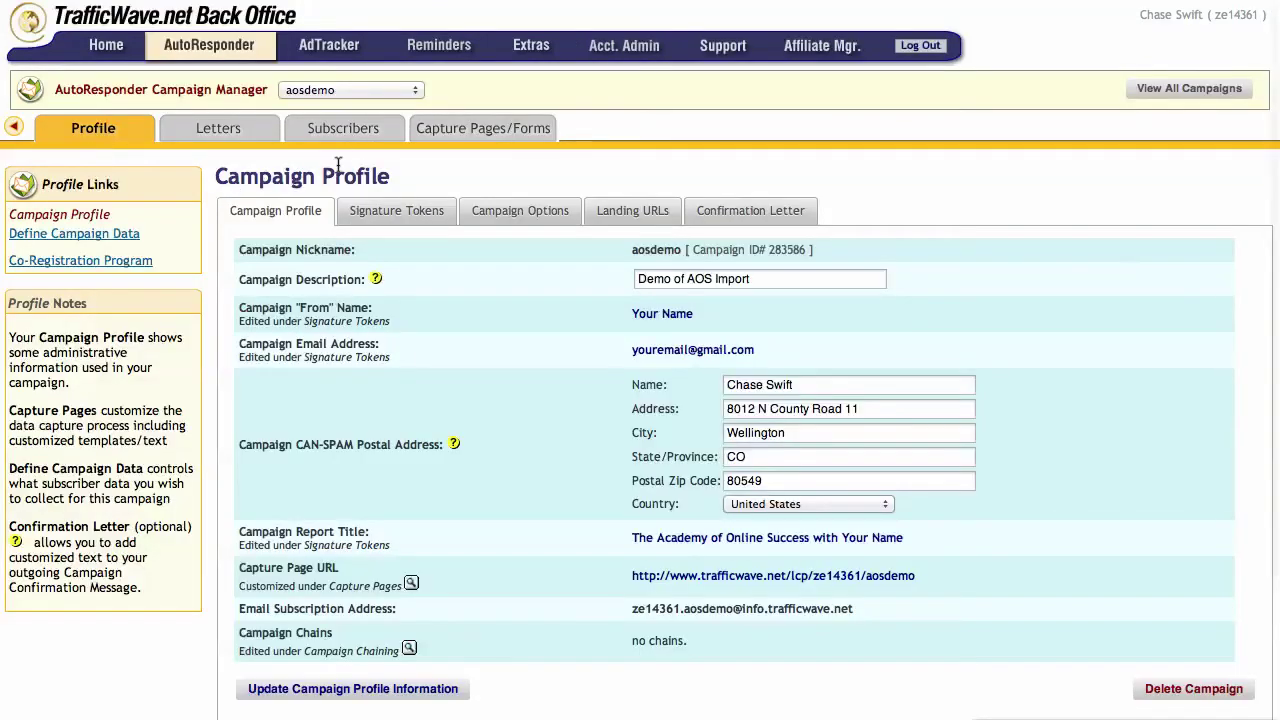
{"action": "left_click", "coordinate": [397, 211]}
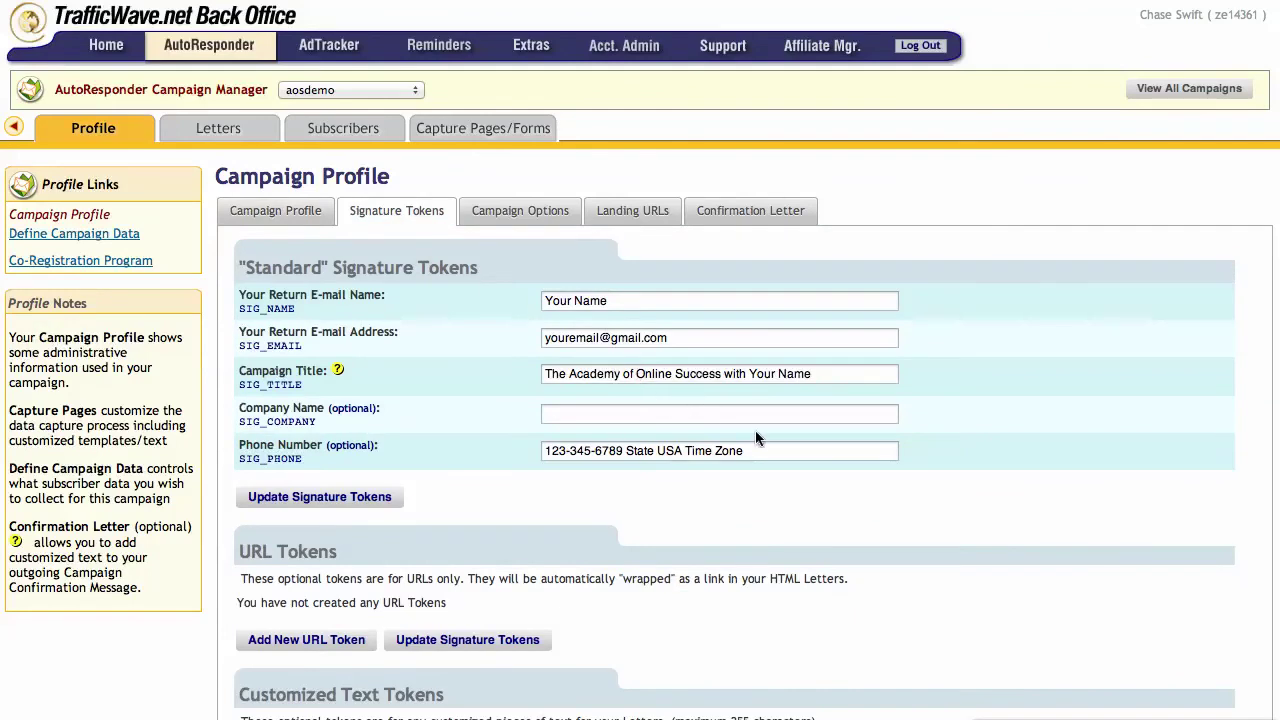
{"action": "left_click_drag", "start_coordinate": [548, 455], "coordinate": [768, 453]}
Check the location and Skype text in the custom token SIG_TEXT1 and update the signature tokens.
{"action": "scroll", "coordinate": [751, 473], "scroll_direction": "down", "scroll_amount": 3}
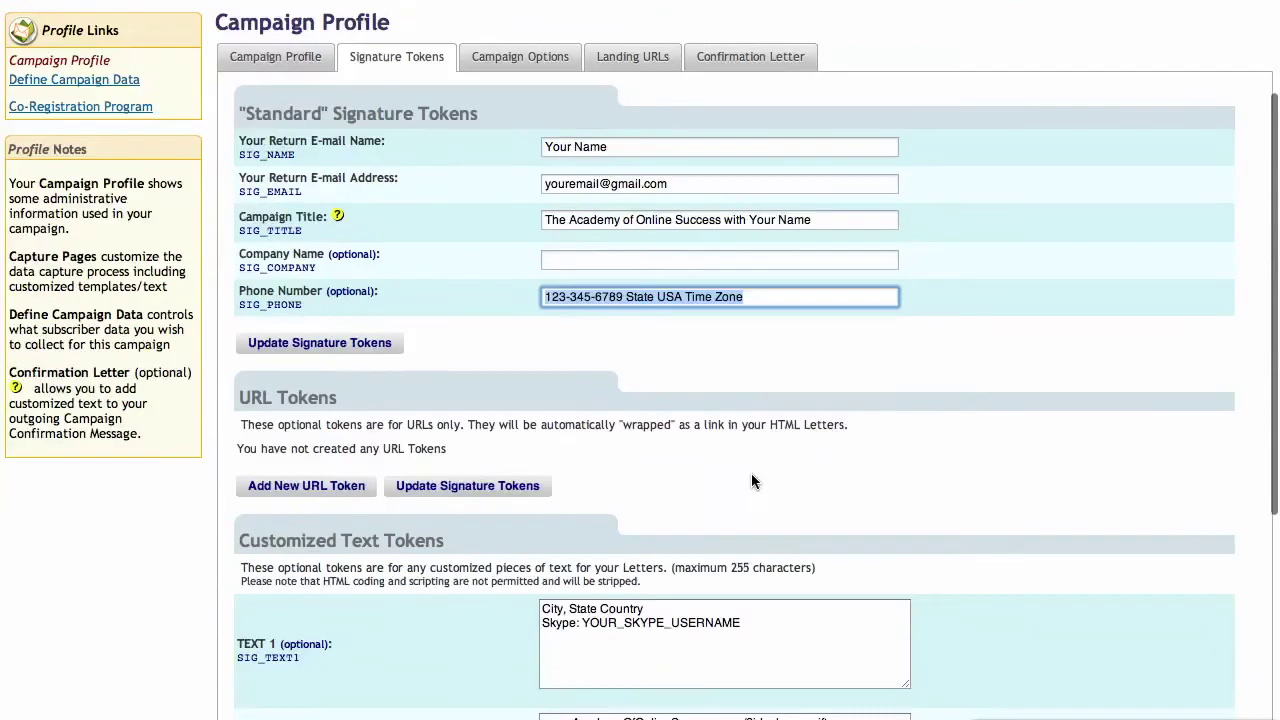
{"action": "scroll", "coordinate": [752, 475], "scroll_direction": "down", "scroll_amount": 3}
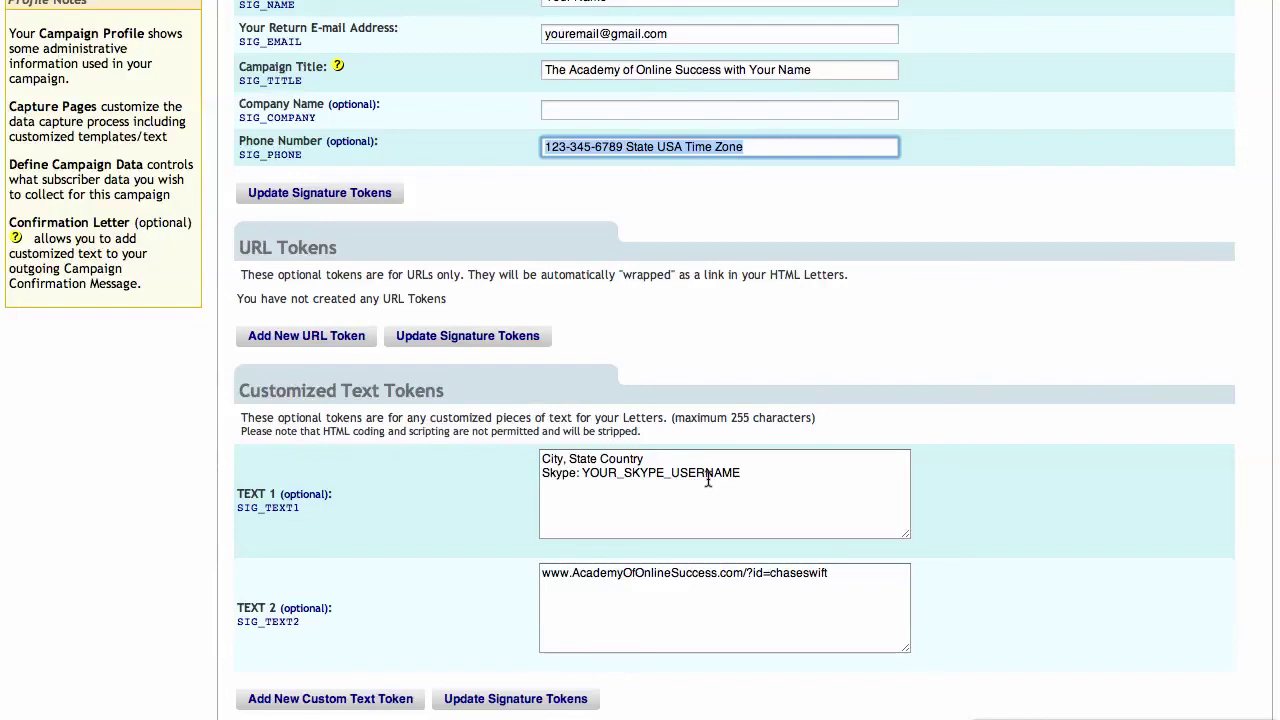
{"action": "left_click_drag", "start_coordinate": [751, 478], "coordinate": [806, 459]}
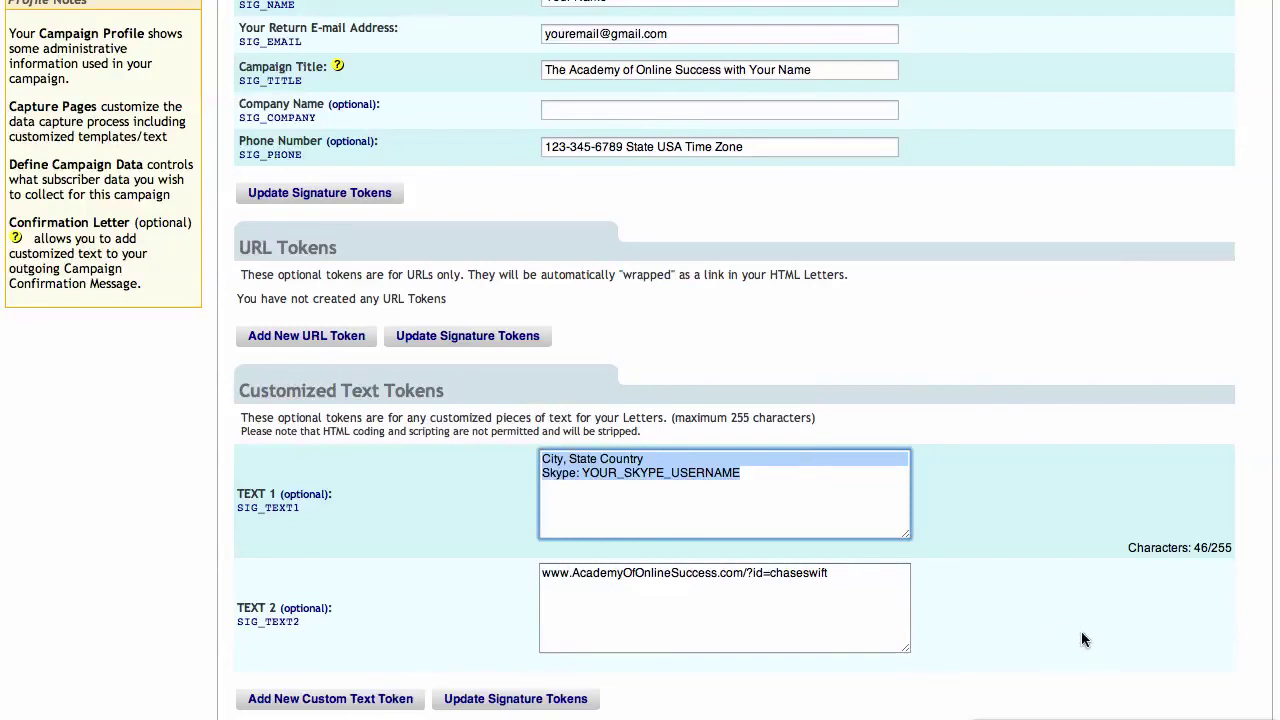
{"action": "left_click", "coordinate": [950, 543]}
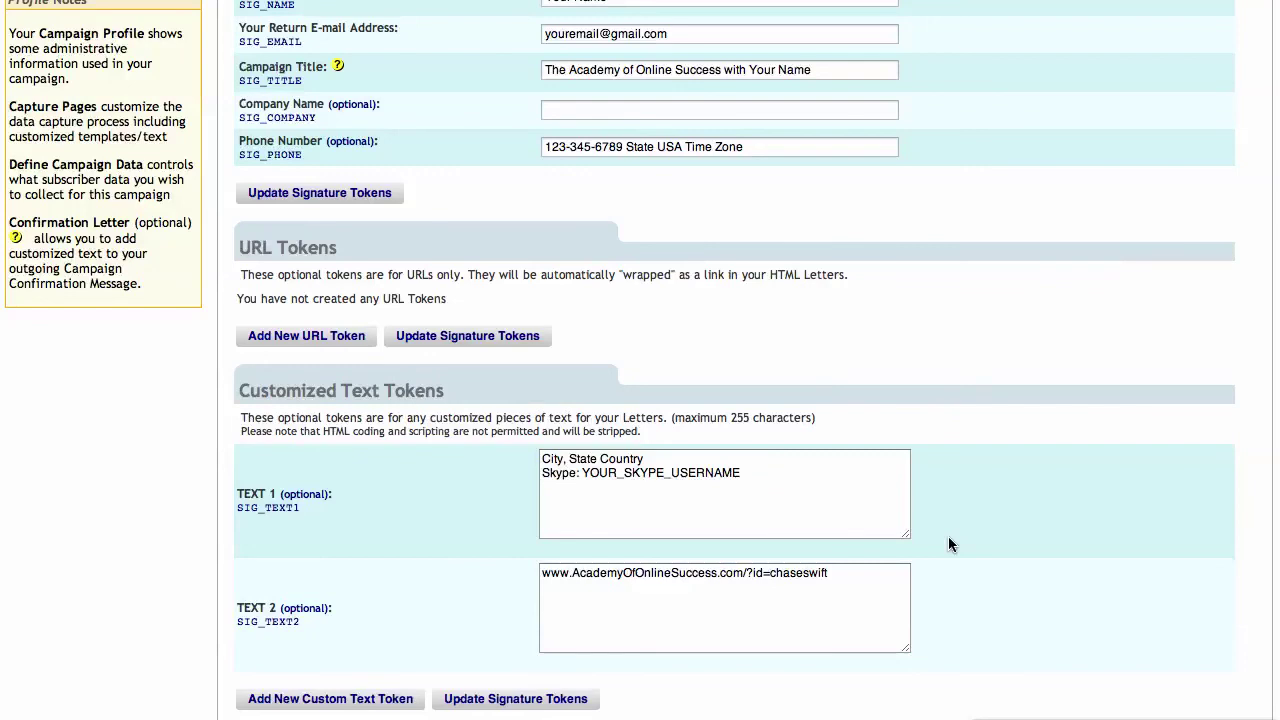
{"action": "left_click", "coordinate": [518, 698]}
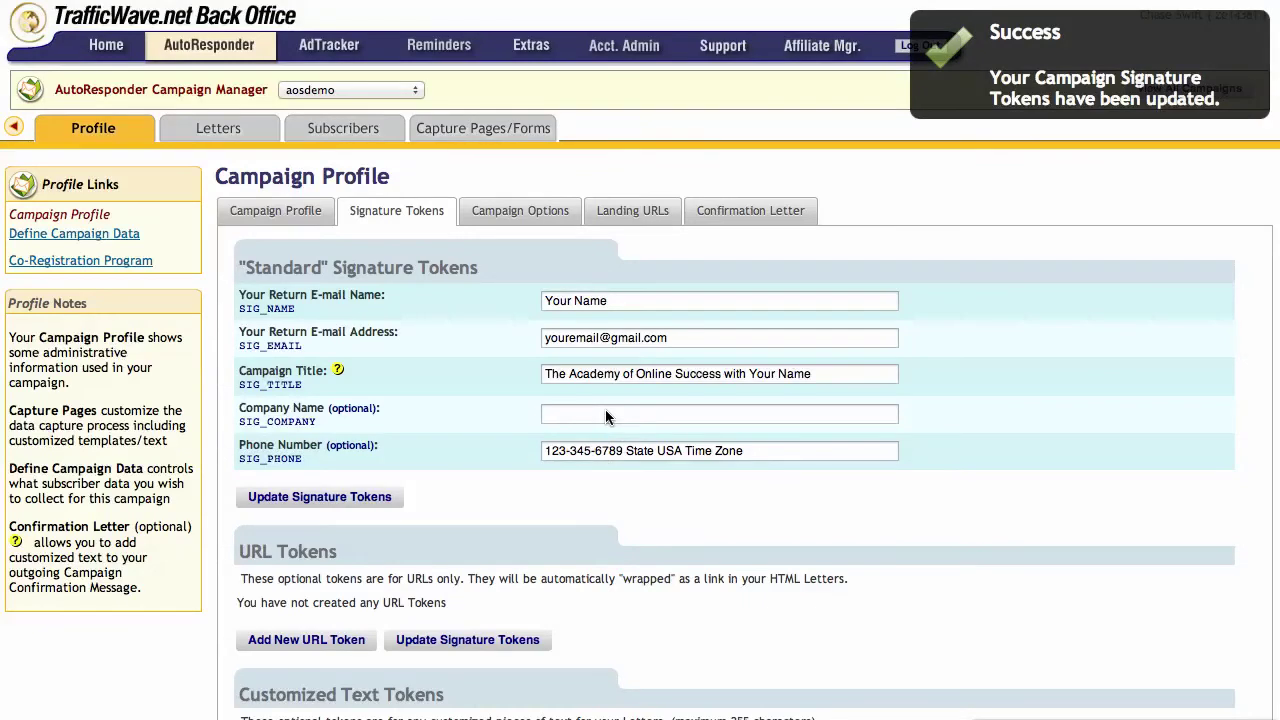
Go back to the campaign letters, proofread letter 9 about the secret code, and close its preview.
{"action": "mouse_move", "coordinate": [218, 130]}
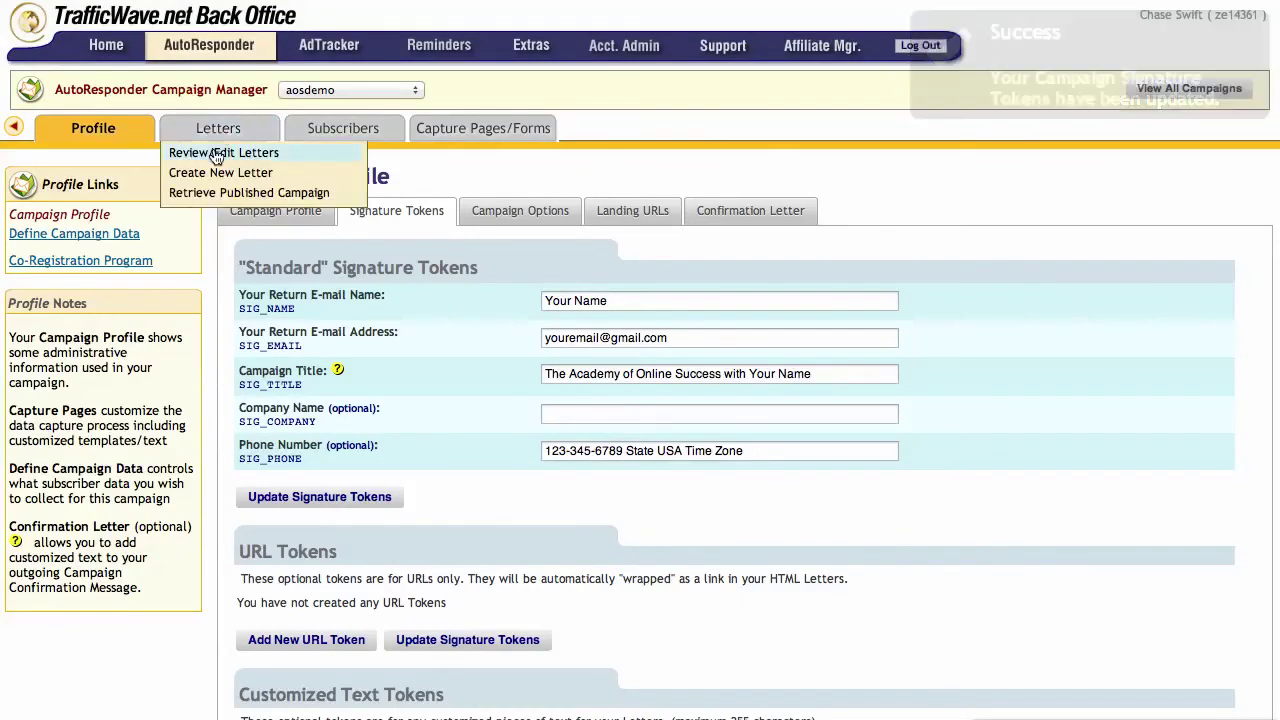
{"action": "left_click", "coordinate": [215, 153]}
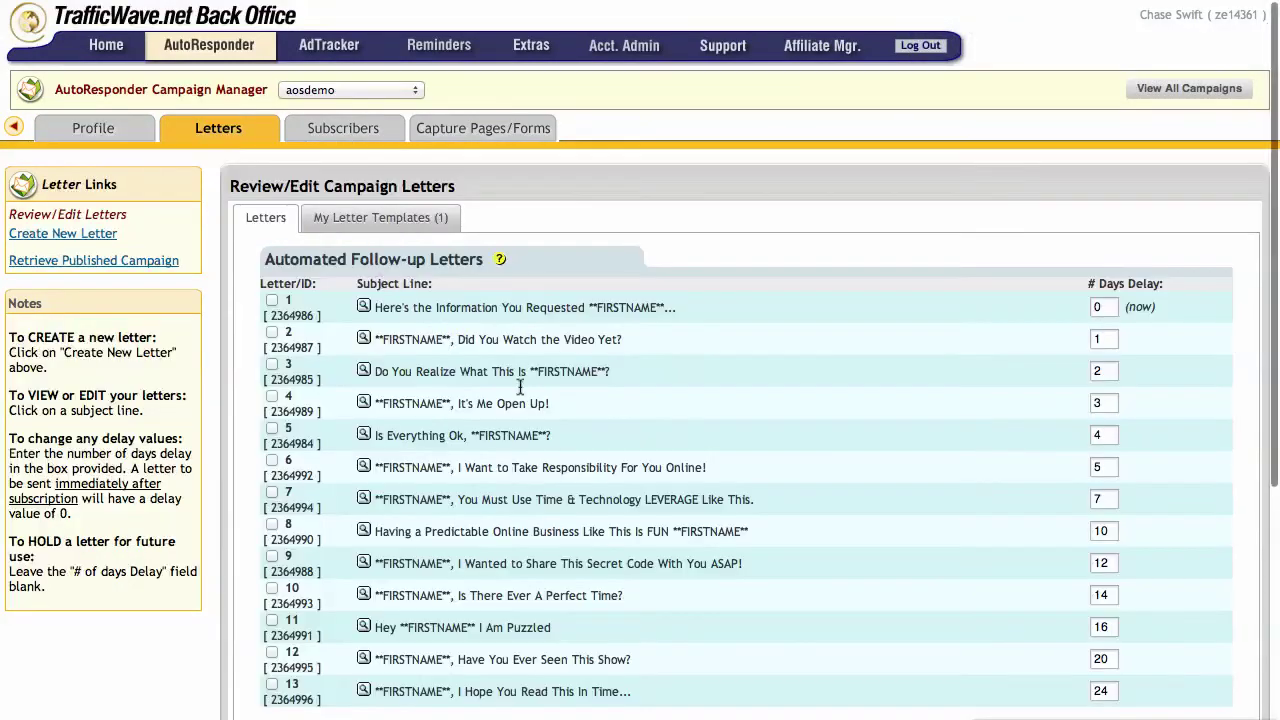
{"action": "scroll", "coordinate": [521, 388], "scroll_direction": "down", "scroll_amount": 5}
{"action": "scroll", "coordinate": [521, 388], "scroll_direction": "up", "scroll_amount": 3}
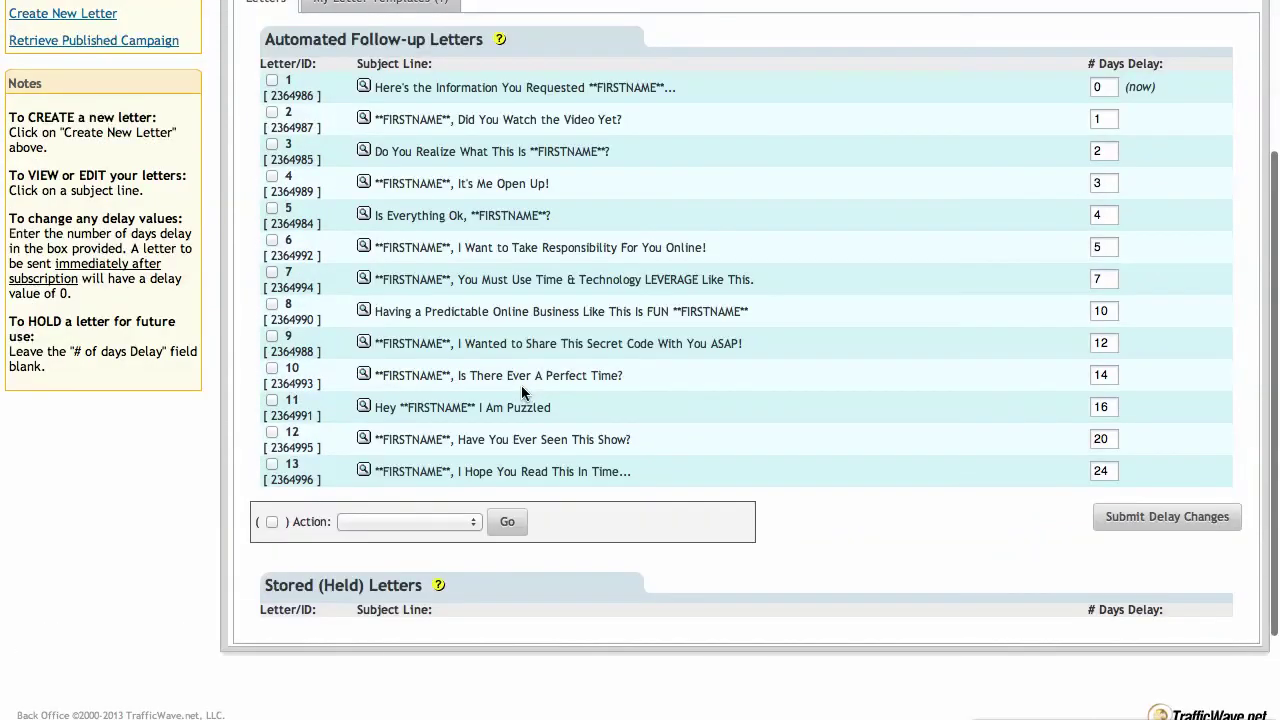
{"action": "left_click", "coordinate": [364, 342]}
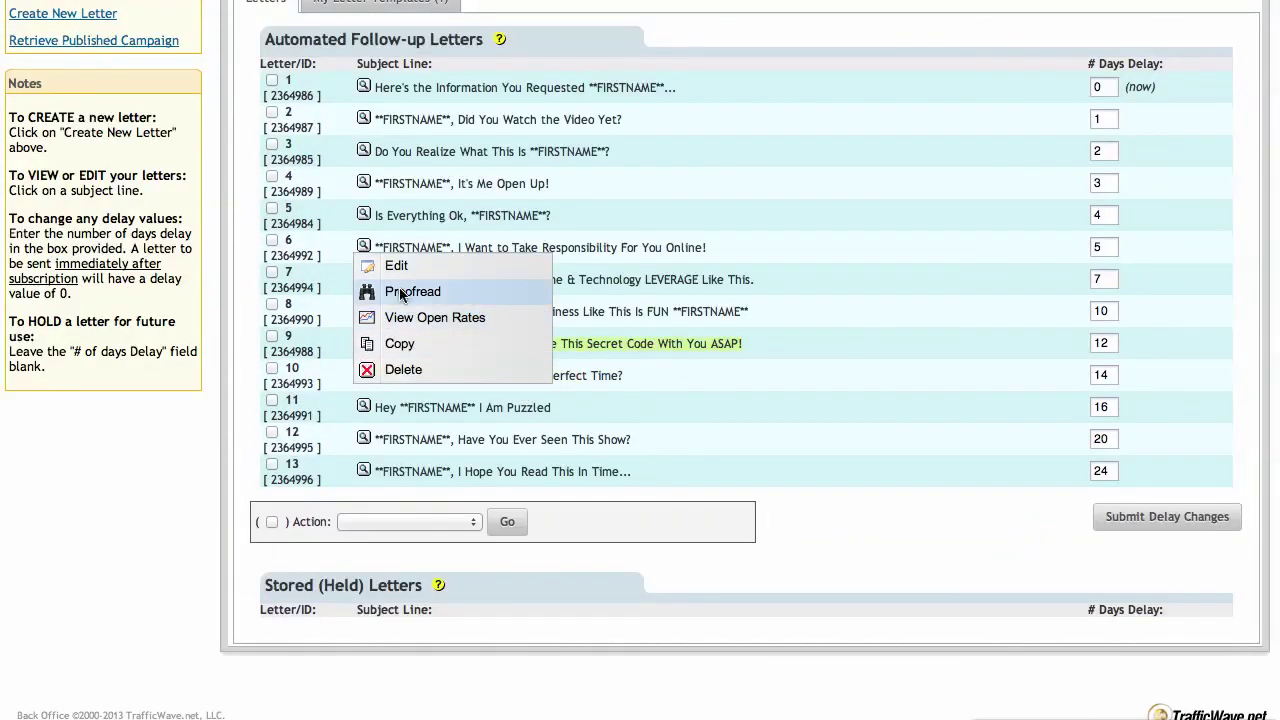
{"action": "left_click", "coordinate": [400, 293]}
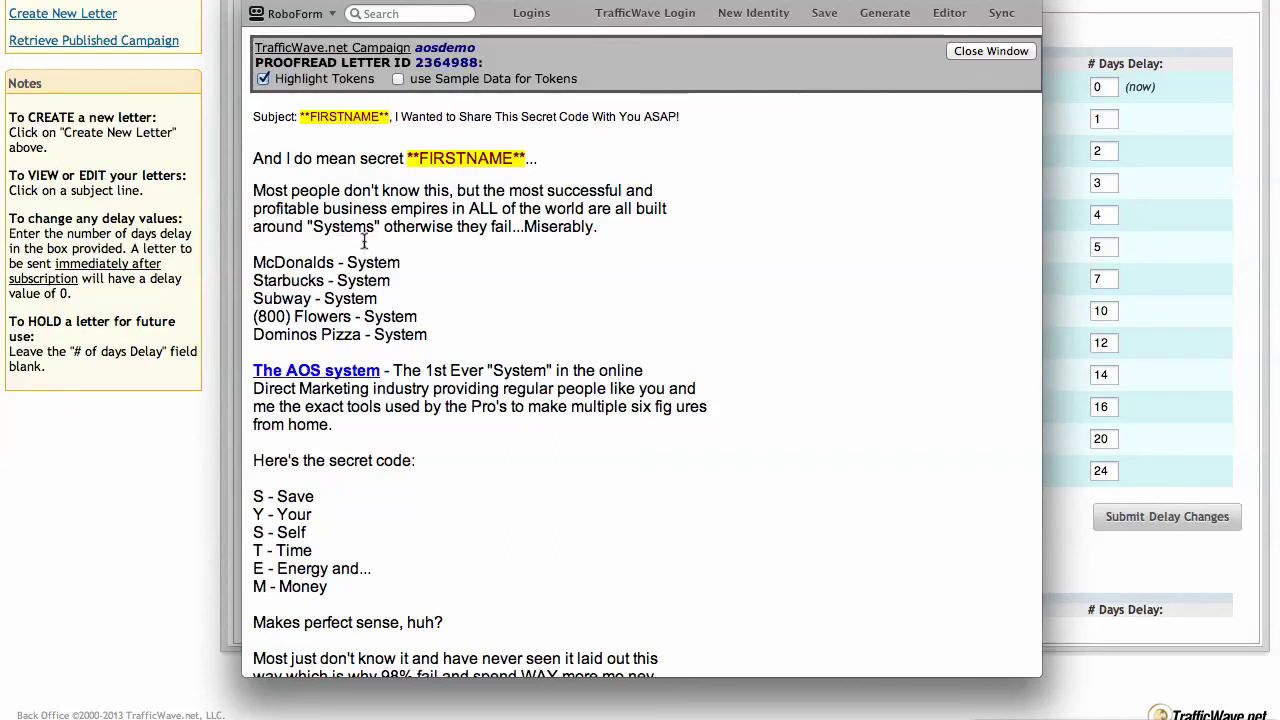
{"action": "left_click", "coordinate": [257, 1]}
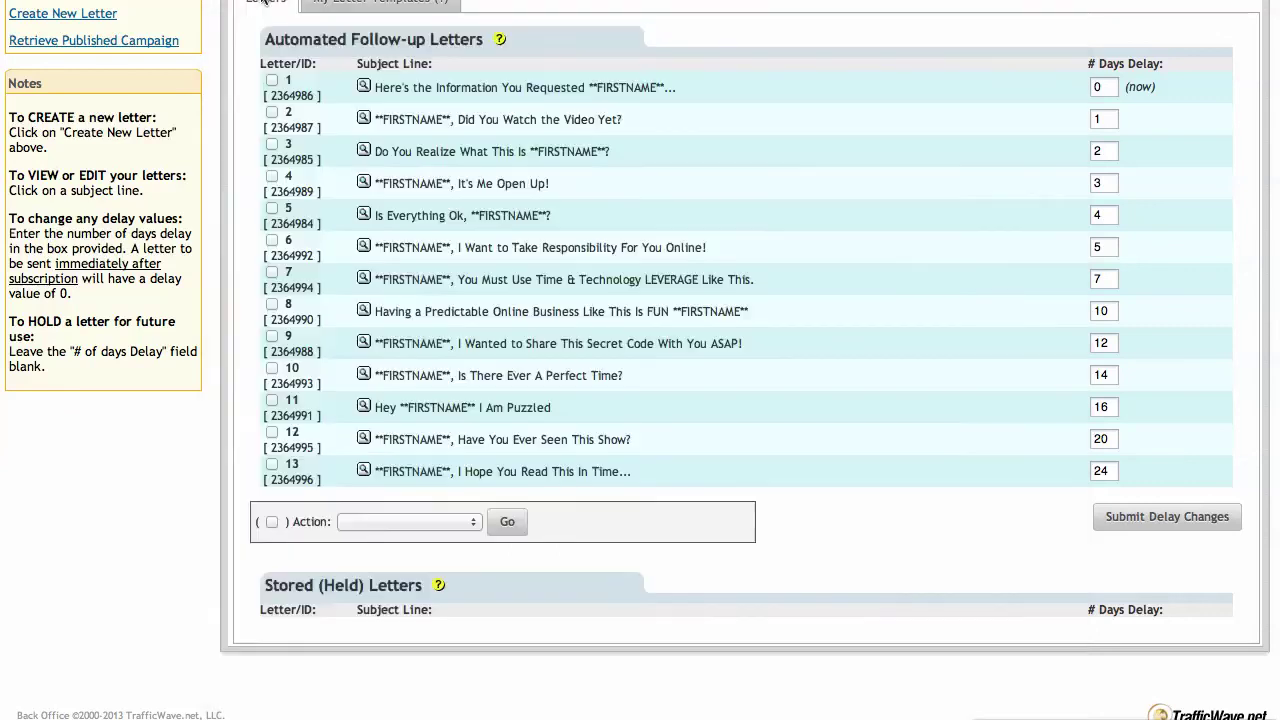
{"action": "scroll", "coordinate": [528, 145], "scroll_direction": "up", "scroll_amount": 5}
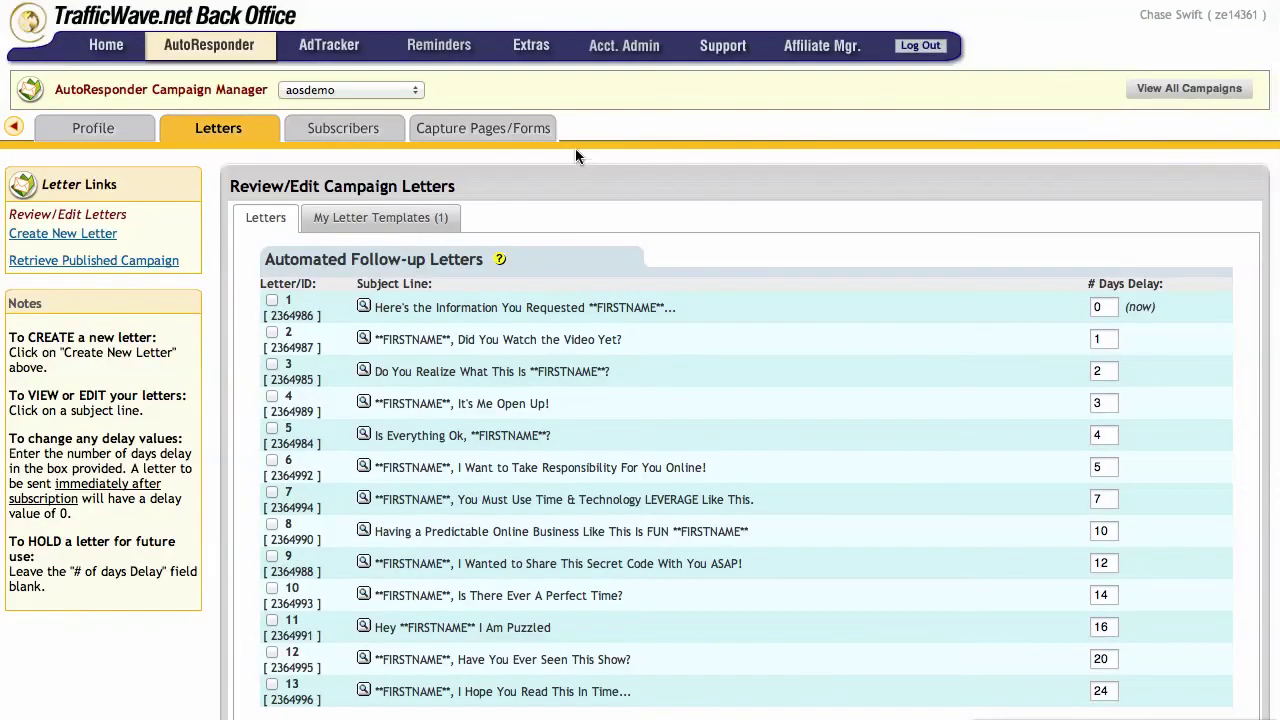
{"action": "mouse_move", "coordinate": [477, 133]}
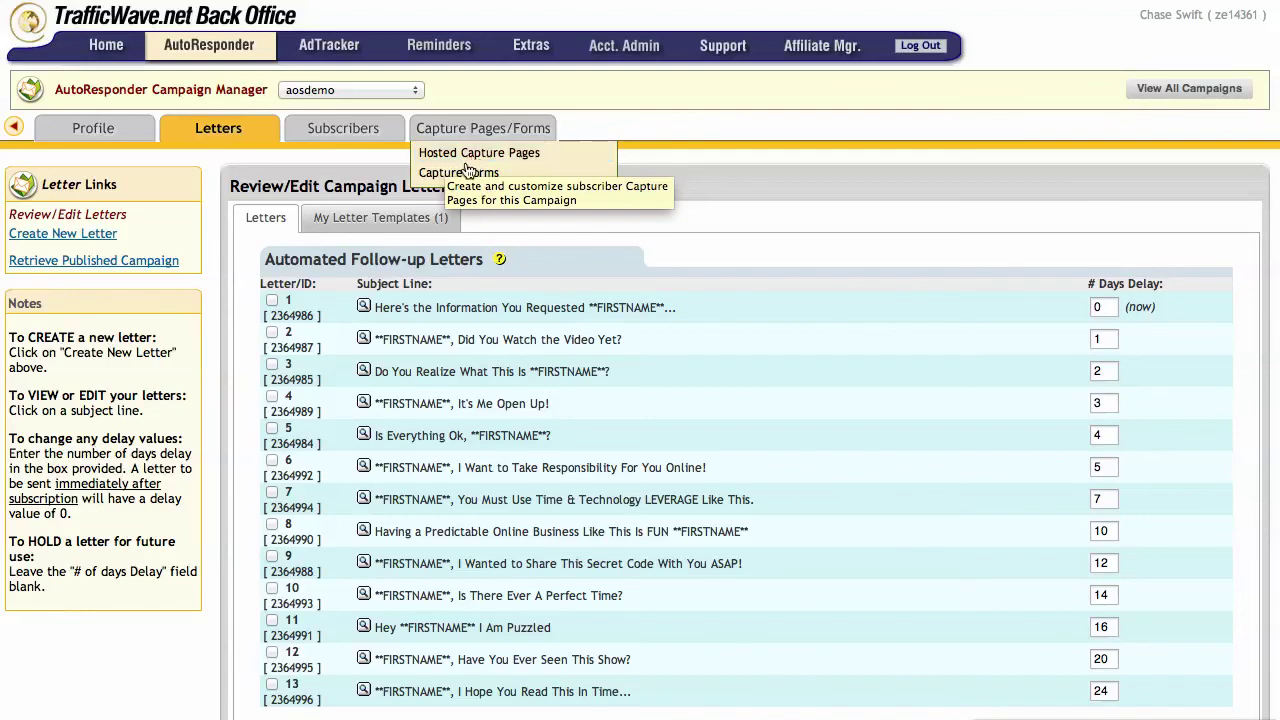
{"action": "scroll", "coordinate": [490, 523], "scroll_direction": "down", "scroll_amount": 3}
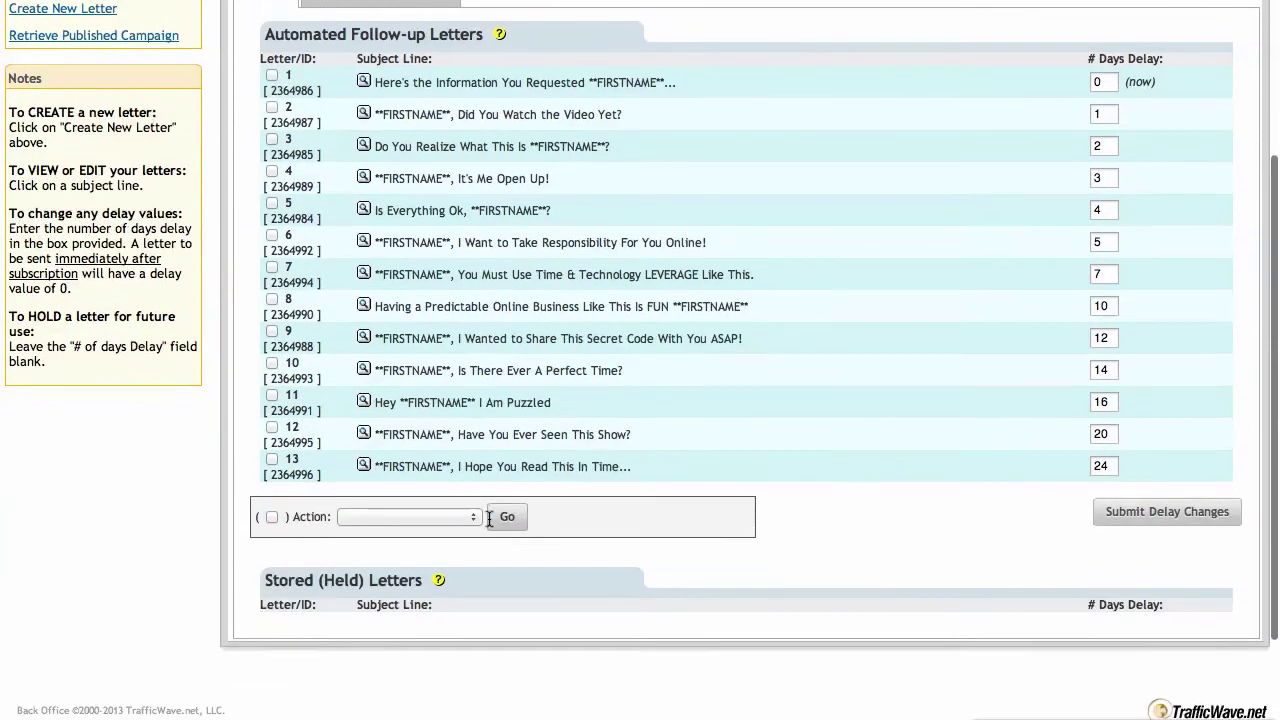
{"action": "scroll", "coordinate": [490, 523], "scroll_direction": "up", "scroll_amount": 3}
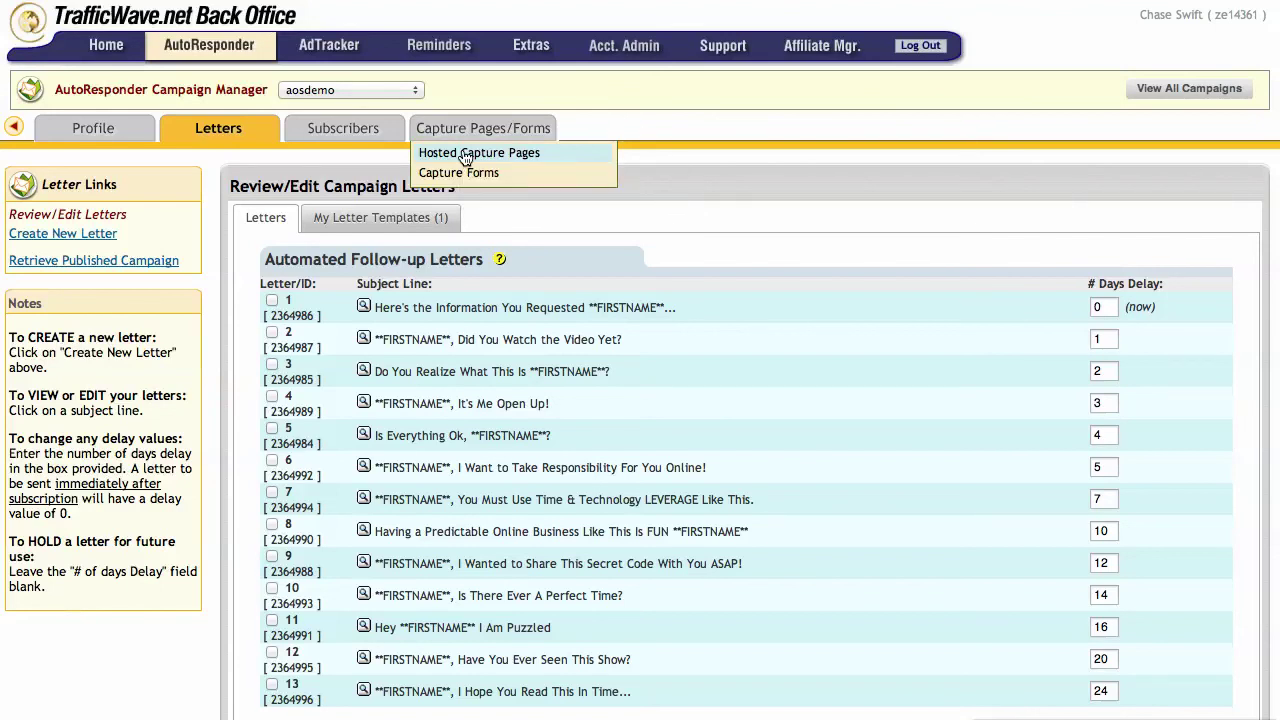
Open the campaign's hosted capture pages and locate the "Safety" capture page URL for aosdemo.
{"action": "left_click", "coordinate": [465, 154]}
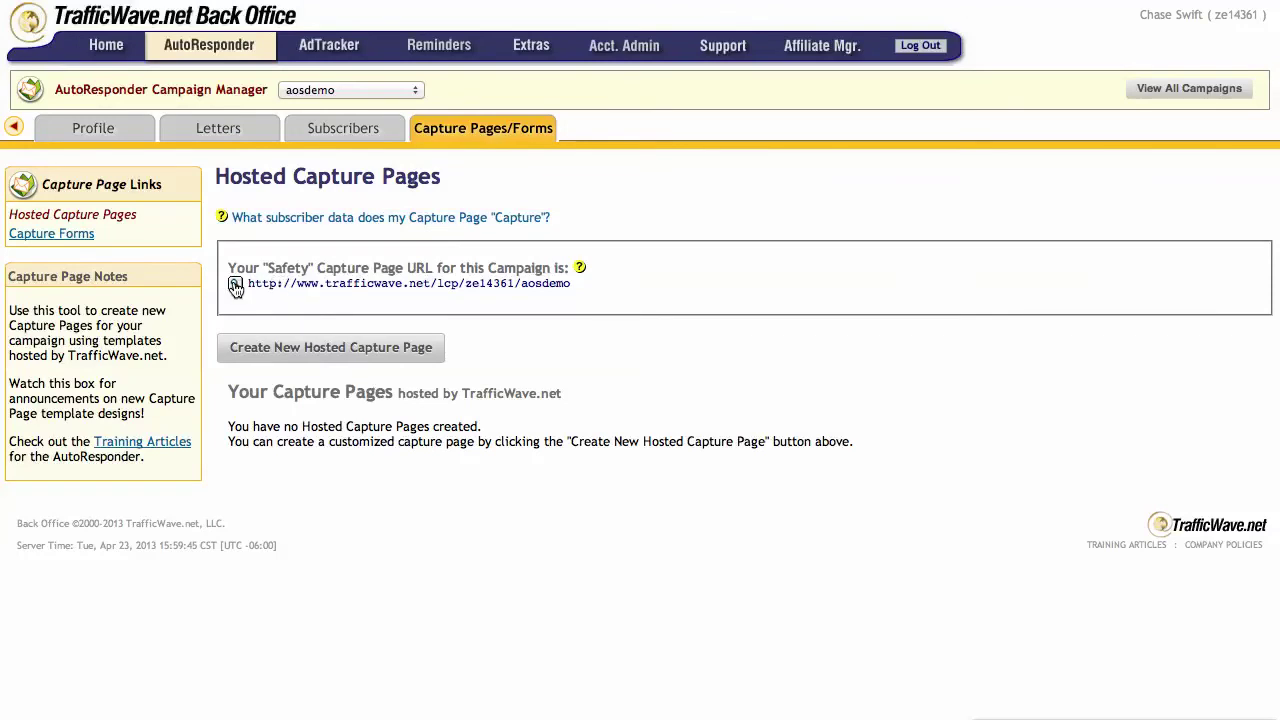
{"action": "left_click_drag", "start_coordinate": [249, 285], "coordinate": [578, 287]}
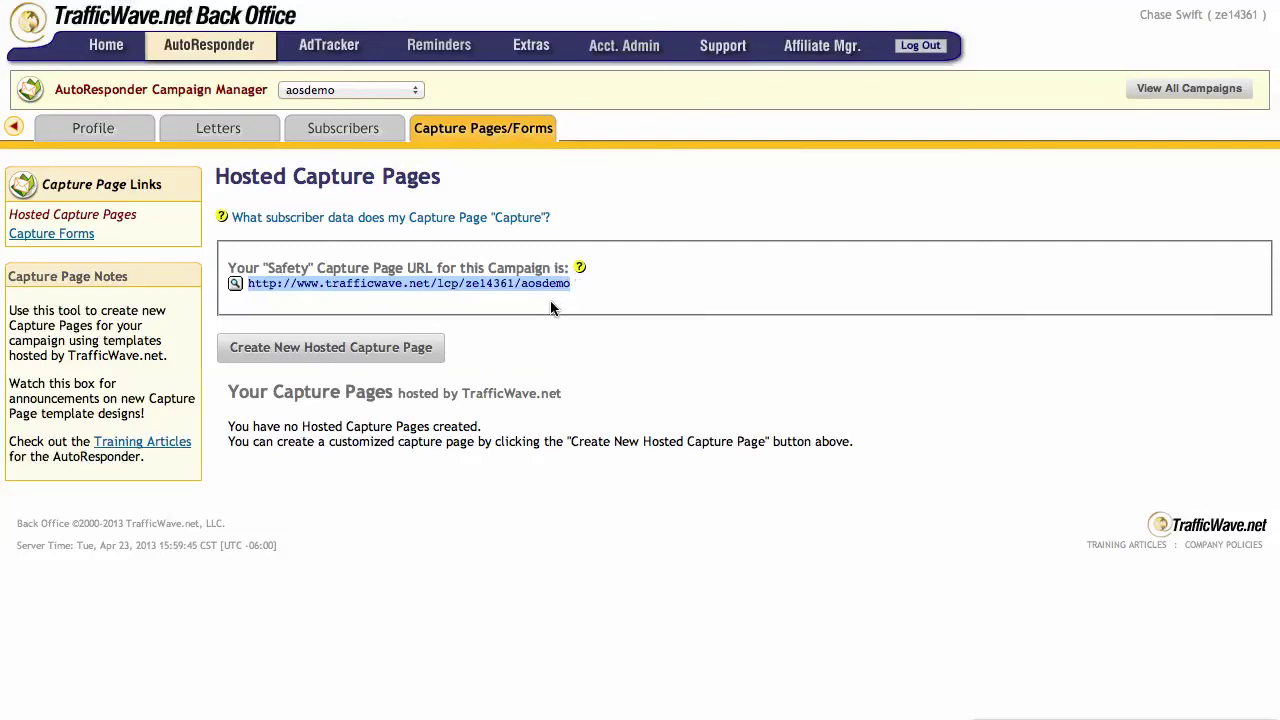
{"action": "left_click", "coordinate": [534, 296]}
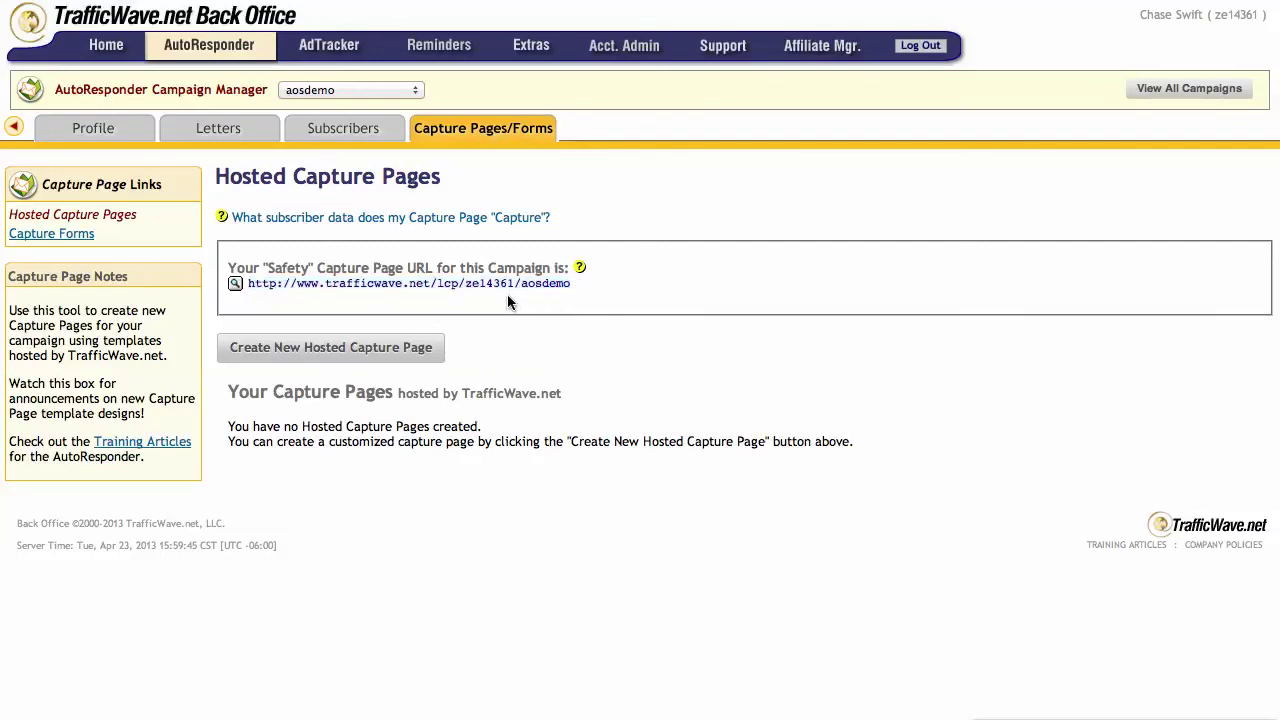
Preview the "Safety" capture page, check its title and its Name and Email fields, and return to the hosted capture pages.
{"action": "left_click", "coordinate": [235, 285]}
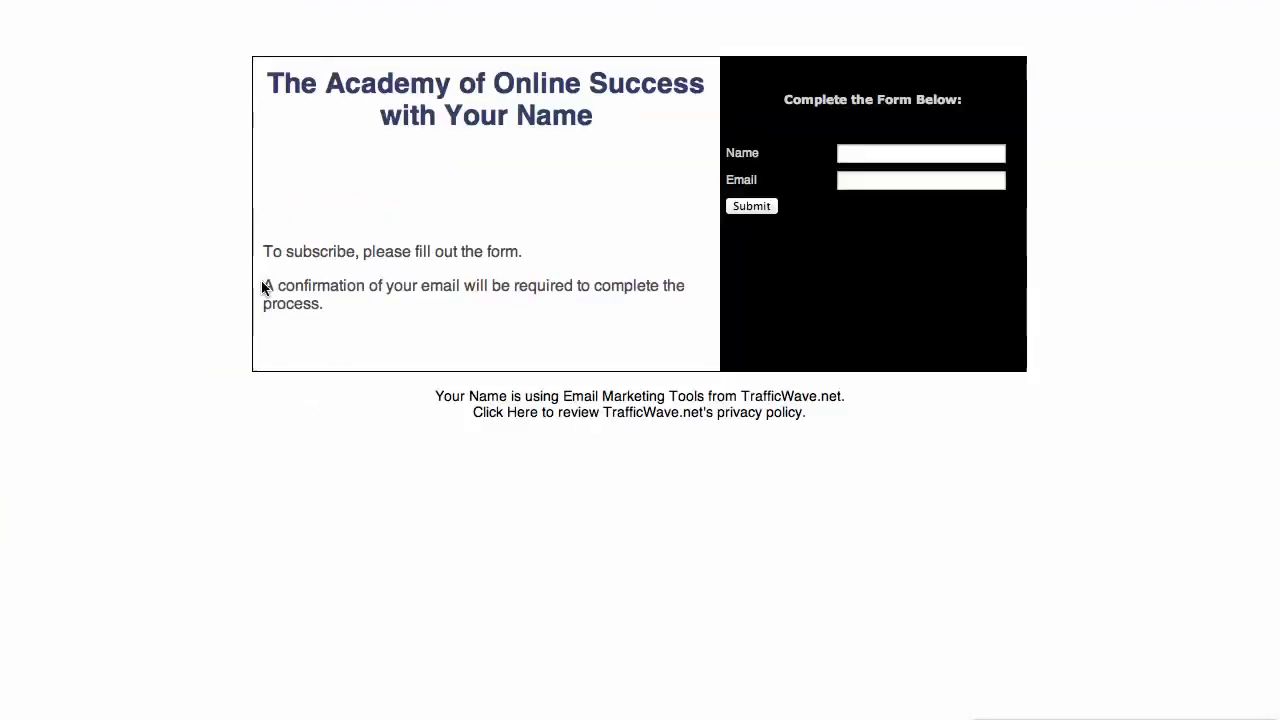
{"action": "left_click_drag", "start_coordinate": [264, 78], "coordinate": [570, 148]}
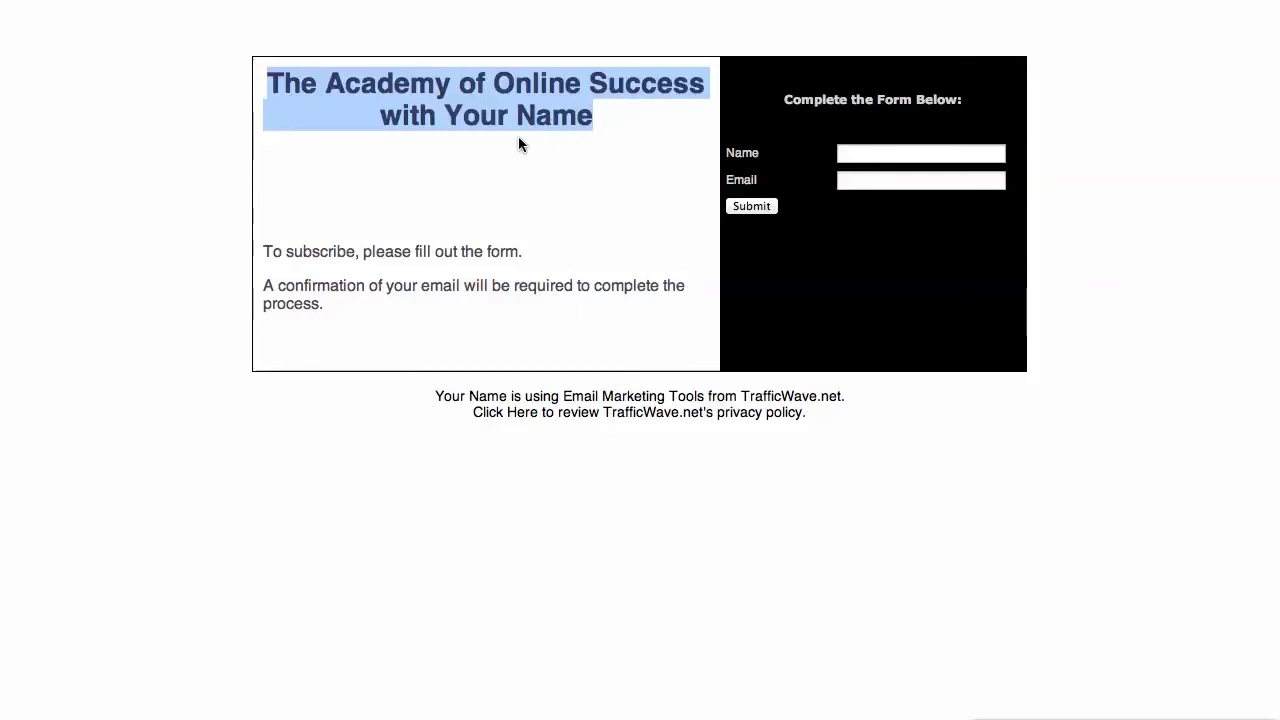
{"action": "left_click", "coordinate": [848, 154]}
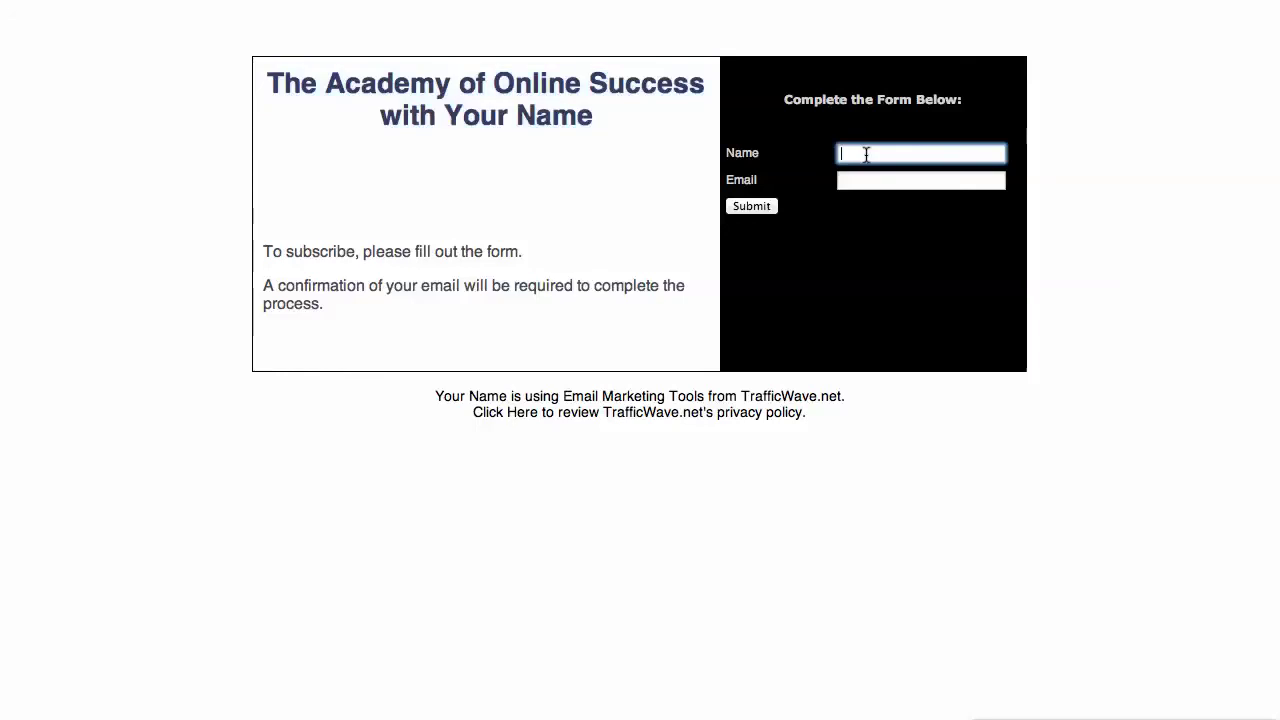
{"action": "left_click", "coordinate": [844, 180]}
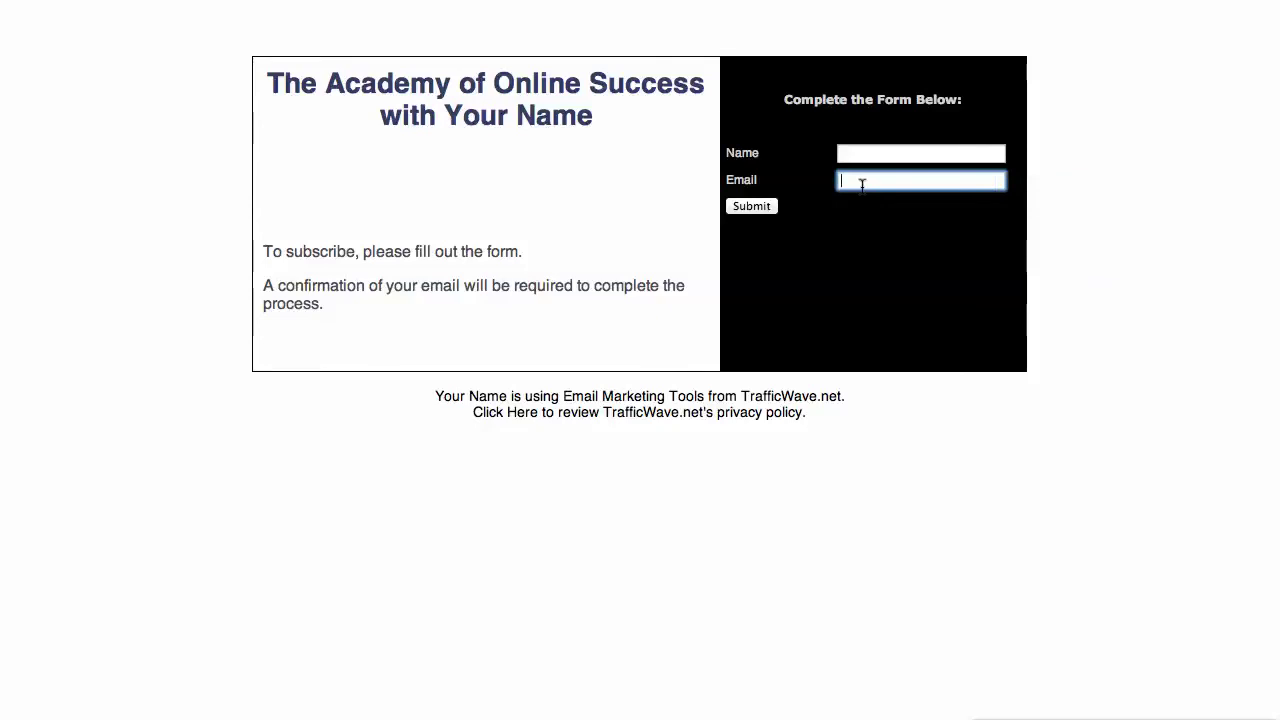
{"action": "left_click", "coordinate": [648, 1]}
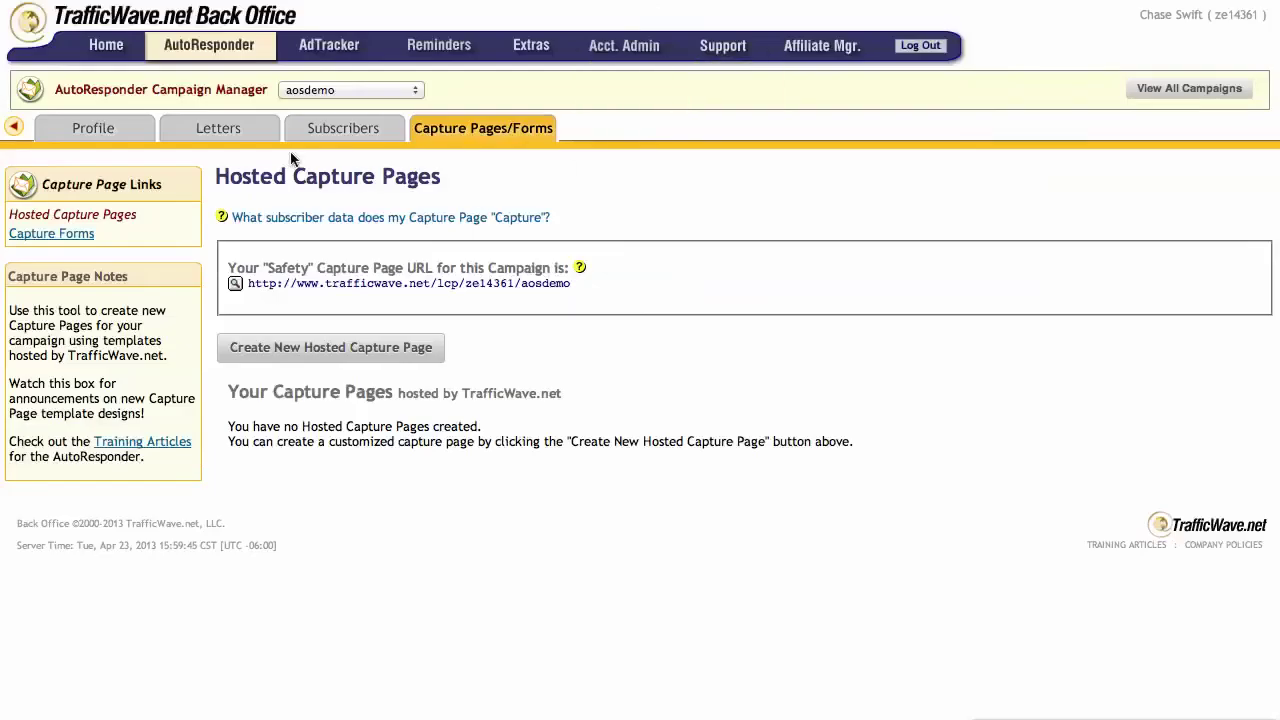
Open the signature tokens in the campaign profile and check the return e-mail address in SIG_EMAIL.
{"action": "mouse_move", "coordinate": [120, 138]}
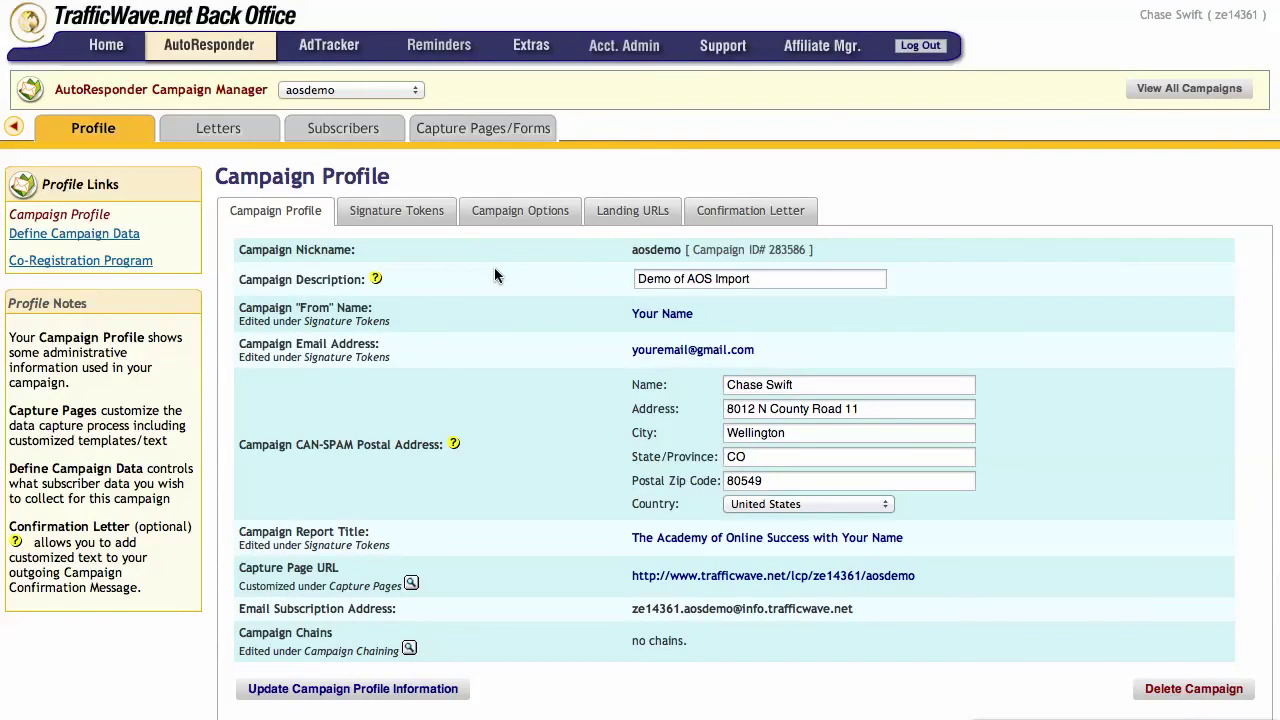
{"action": "left_click", "coordinate": [400, 210]}
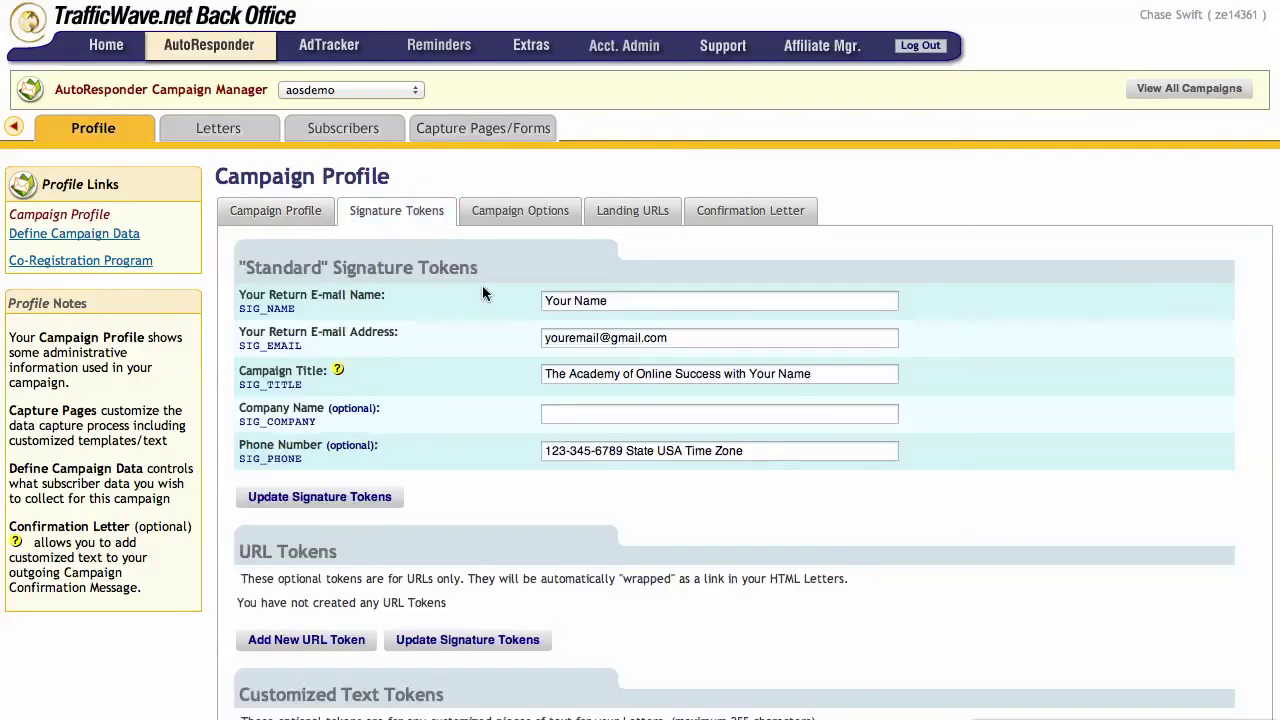
{"action": "left_click_drag", "start_coordinate": [684, 338], "coordinate": [531, 350]}
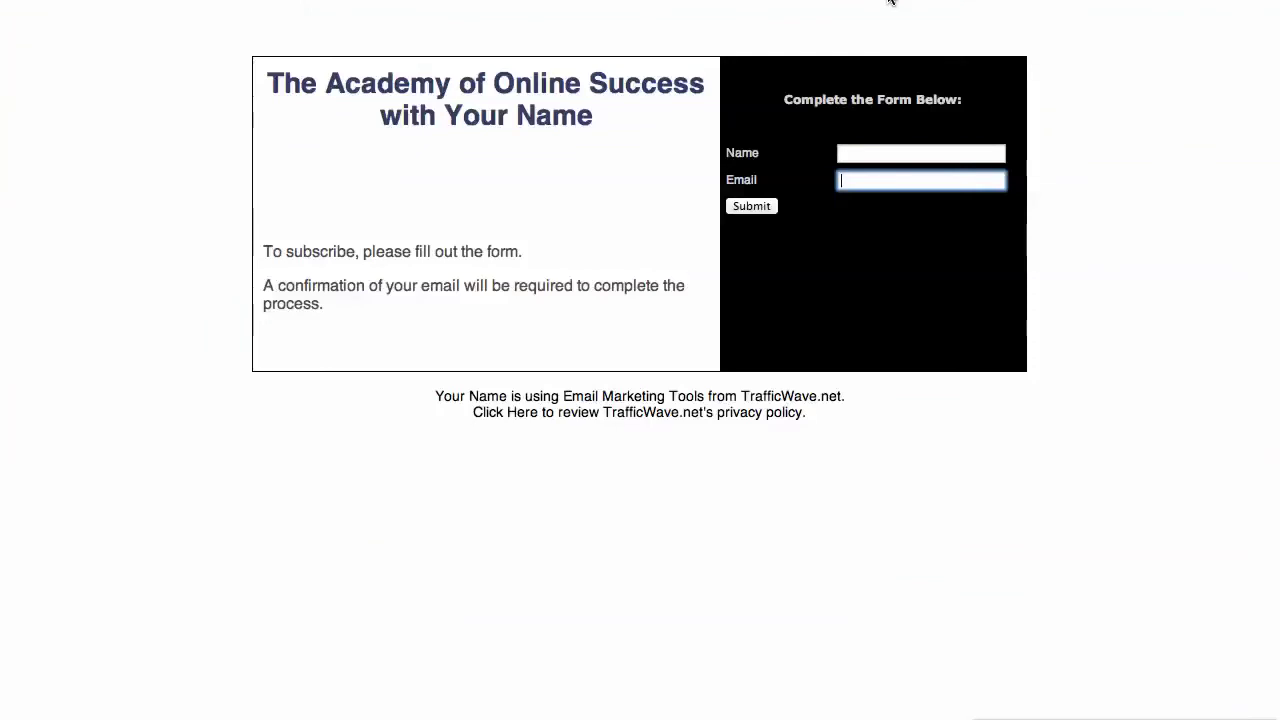
Go back to the capture page preview and examine the Name and Email fields for a test subscription.
{"action": "left_click", "coordinate": [870, 152]}
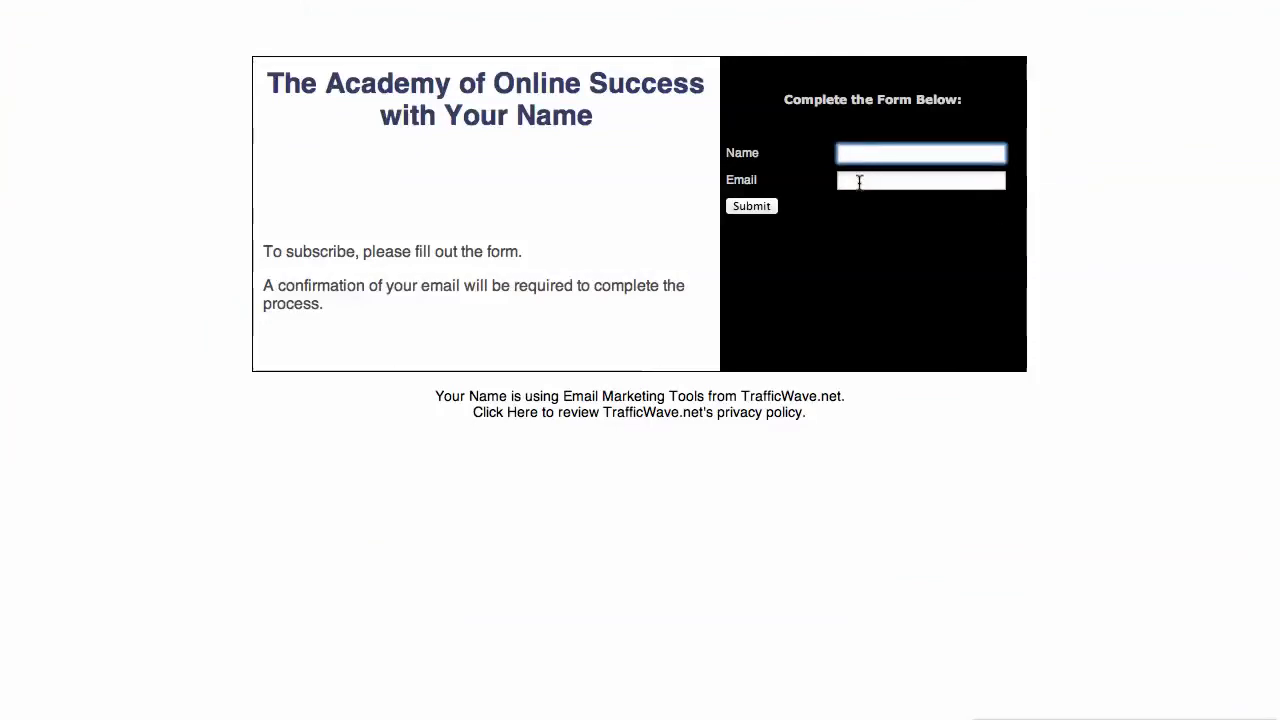
{"action": "left_click", "coordinate": [852, 179]}
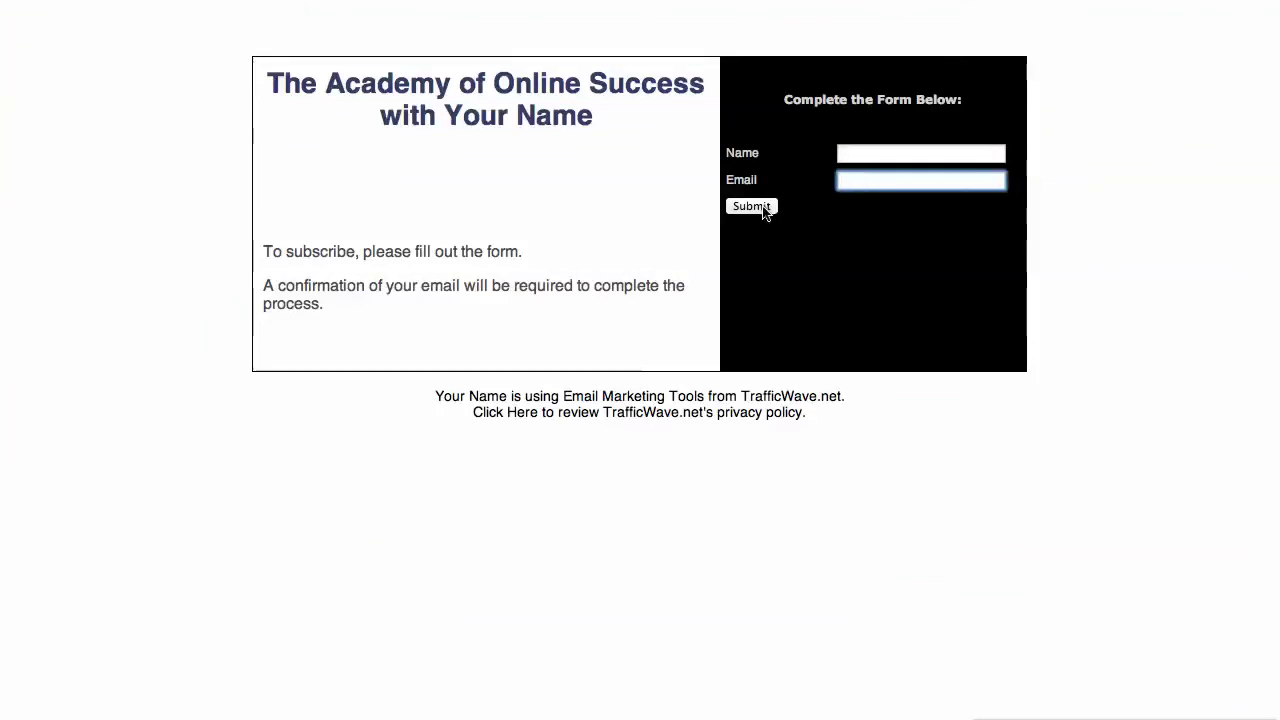